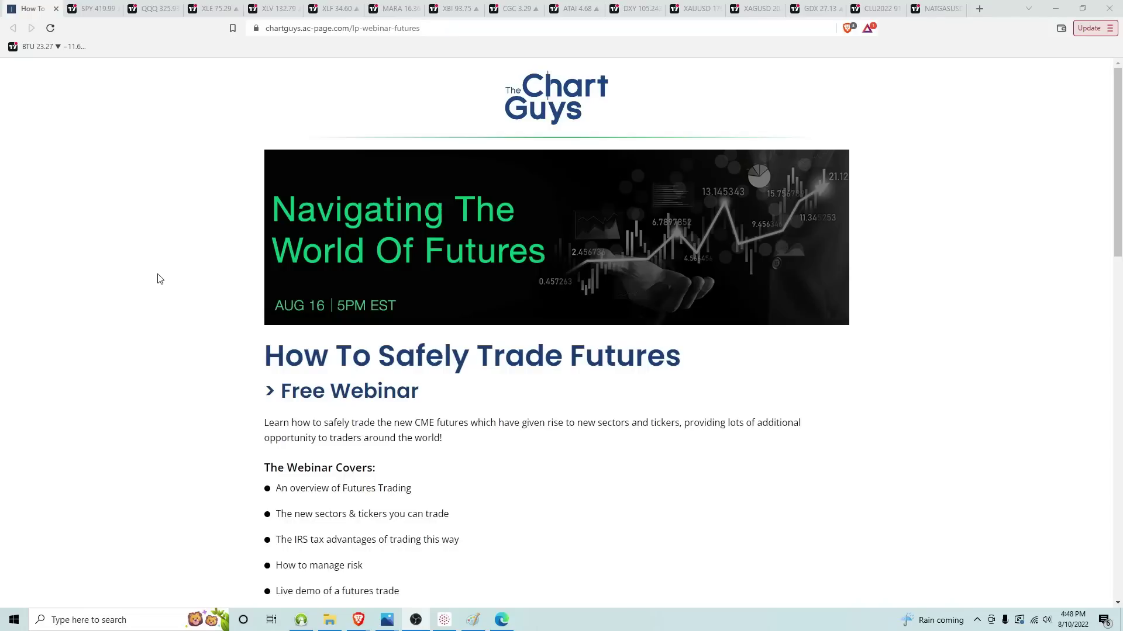
Scroll the webinar page down to the signup form and select the 'Secure Your Spot' heading.
scroll(164, 291, "down", 3)
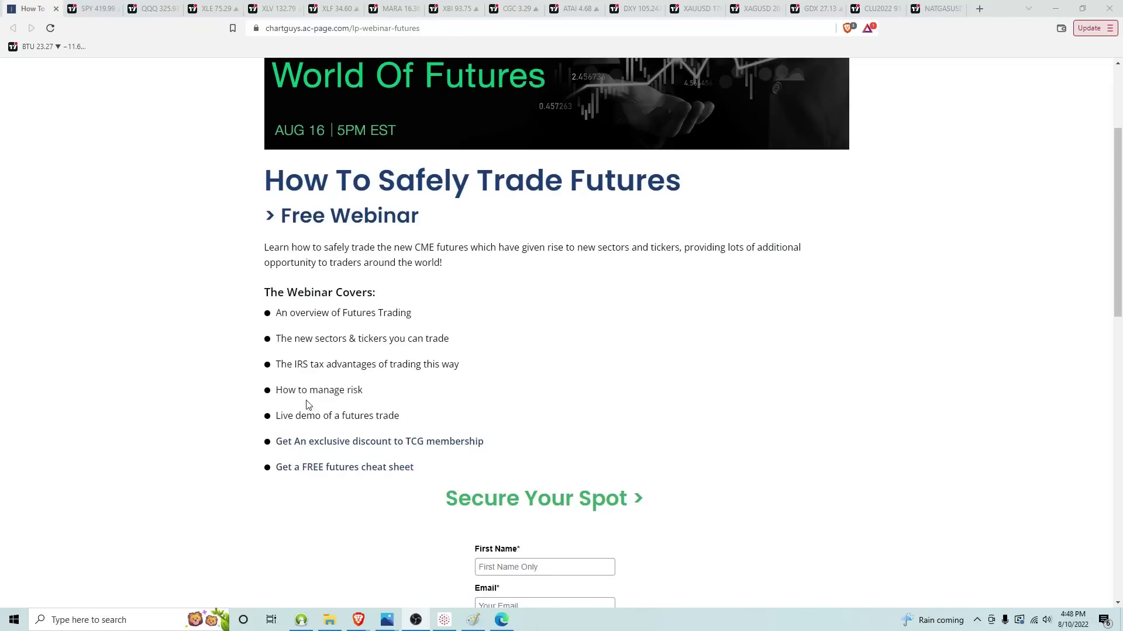
scroll(220, 387, "down", 5)
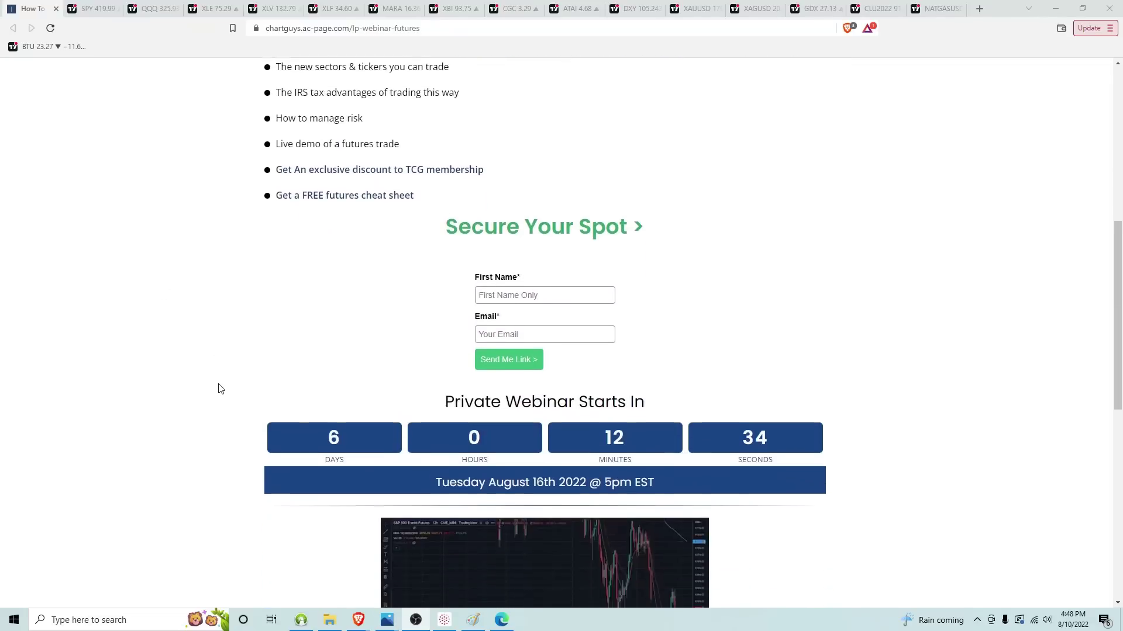
scroll(220, 389, "down", 4)
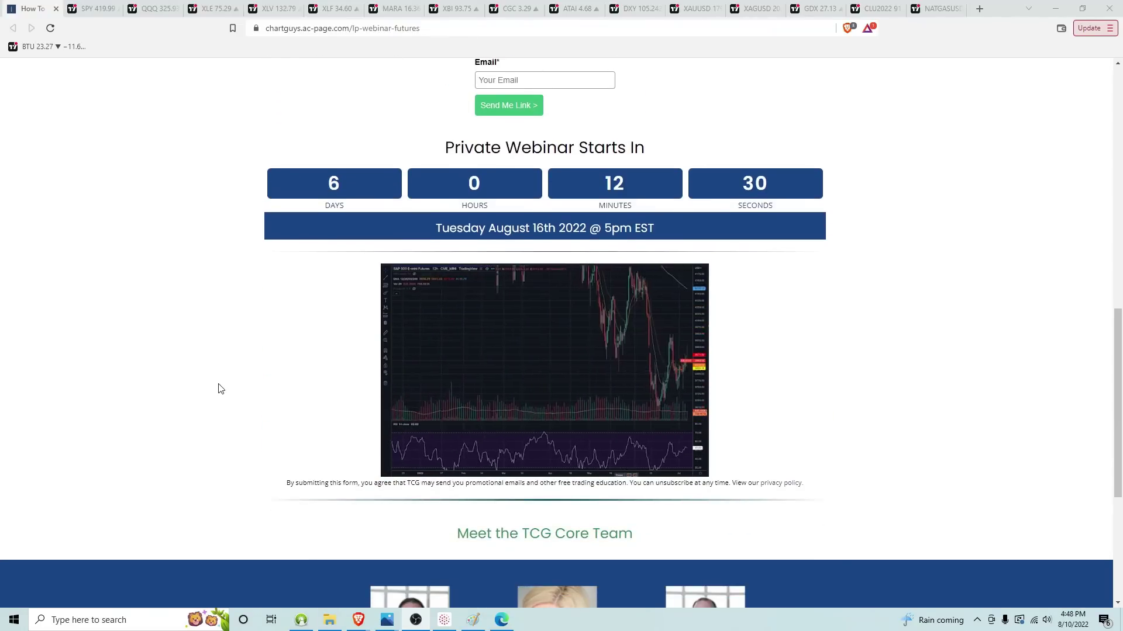
scroll(220, 389, "up", 12)
scroll(220, 389, "up", 1)
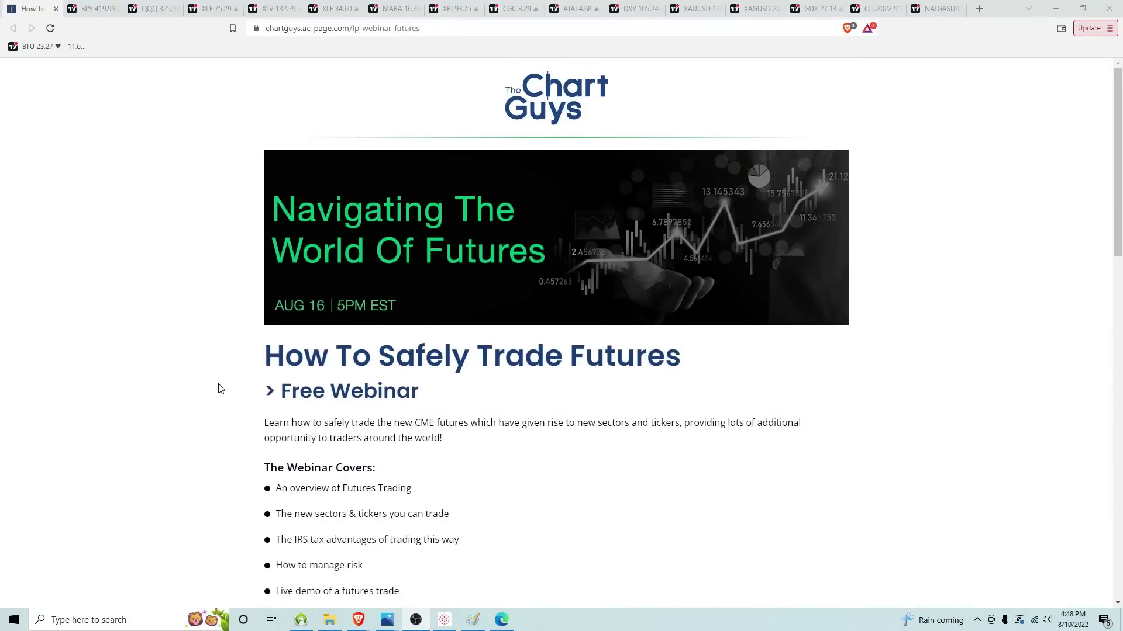
scroll(219, 388, "down", 4)
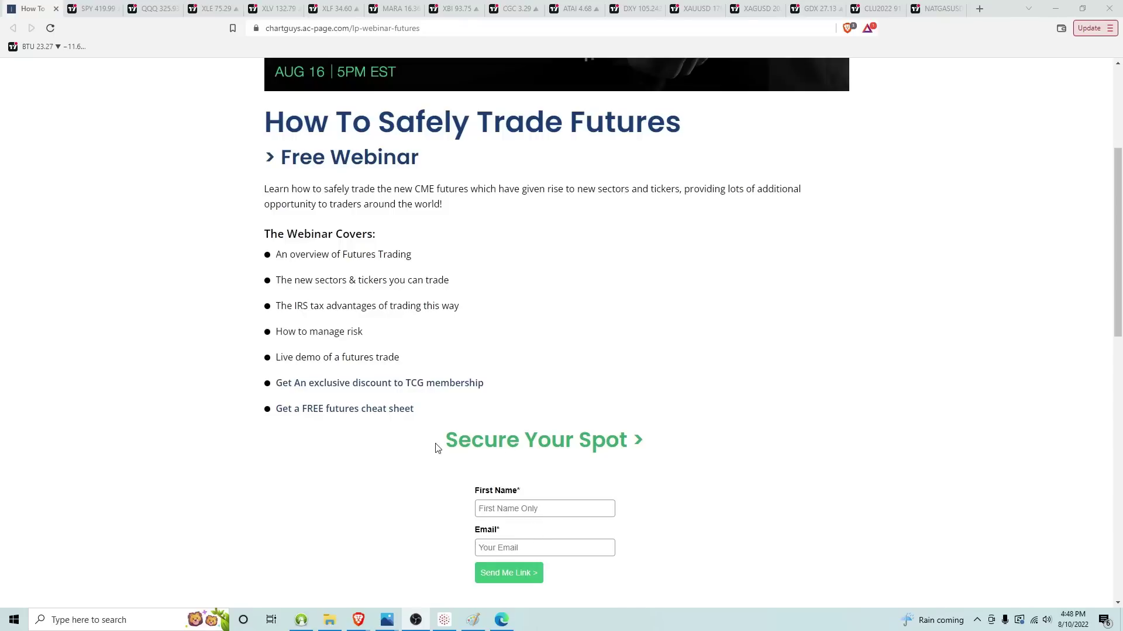
left_click_drag(439, 447, 627, 446)
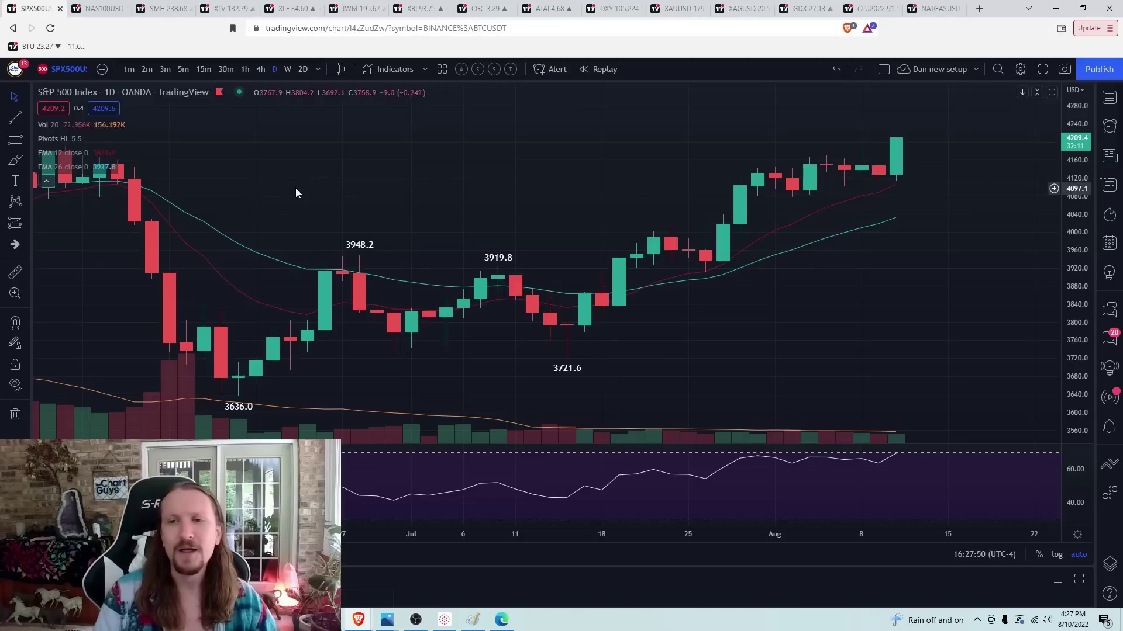
scroll(292, 175, "down", 1)
scroll(291, 176, "up", 2)
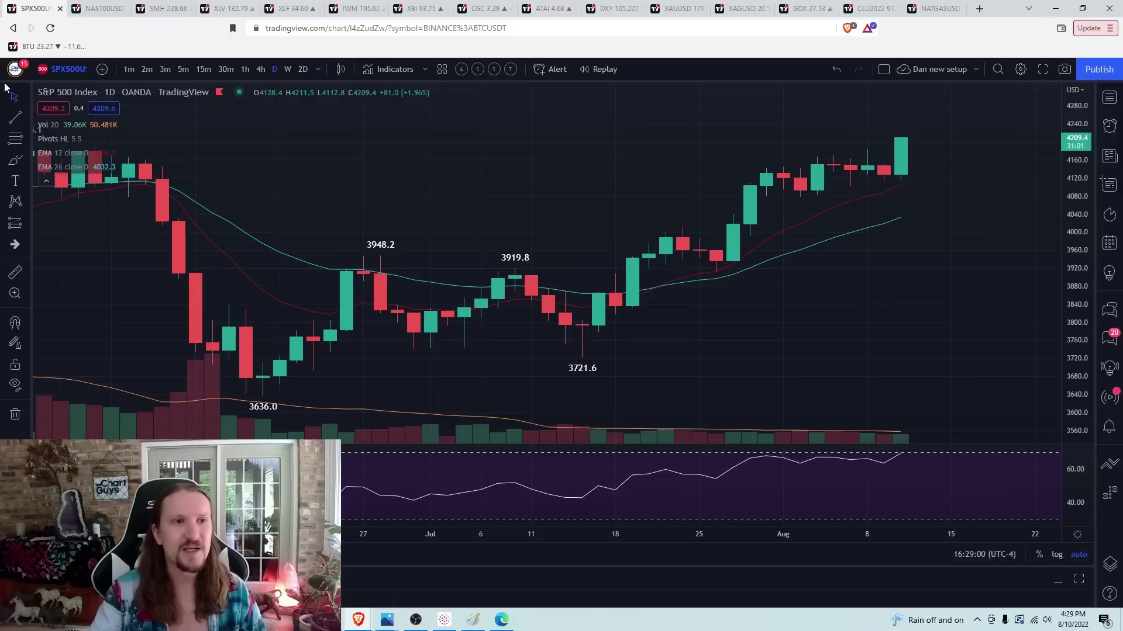
left_click(23, 157)
mouse_move(748, 171)
left_mouse_down()
mouse_move(718, 270)
mouse_move(785, 198)
mouse_move(749, 175)
left_mouse_up()
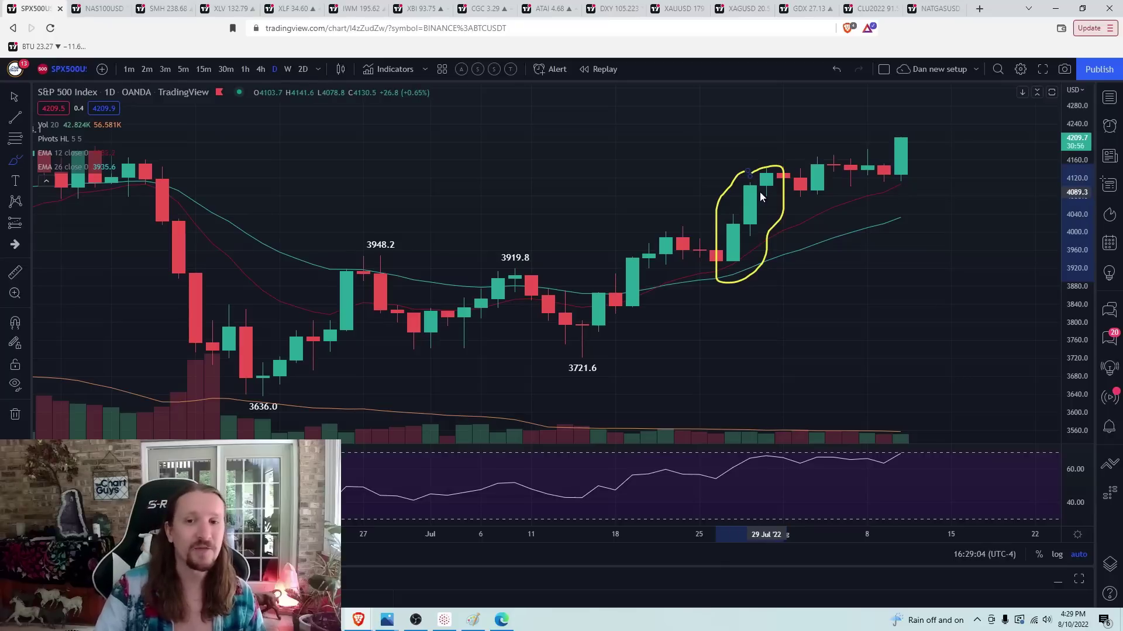
mouse_move(851, 157)
left_mouse_down()
mouse_move(886, 188)
mouse_move(854, 155)
left_mouse_up()
left_click(15, 414)
left_click(62, 413)
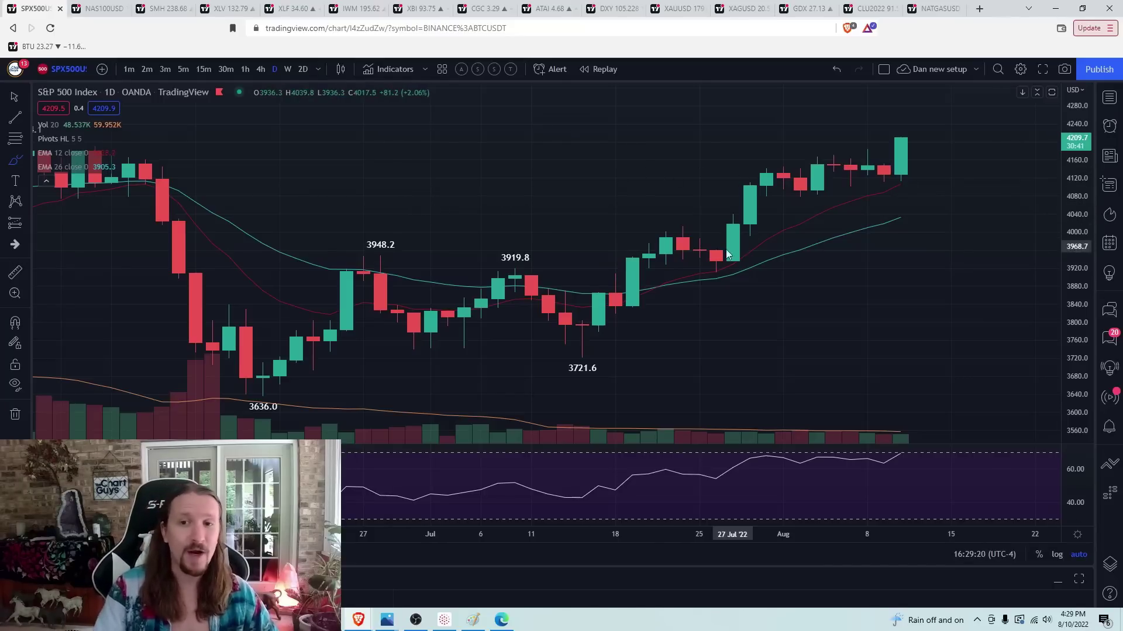
left_click_drag(716, 269, 765, 186)
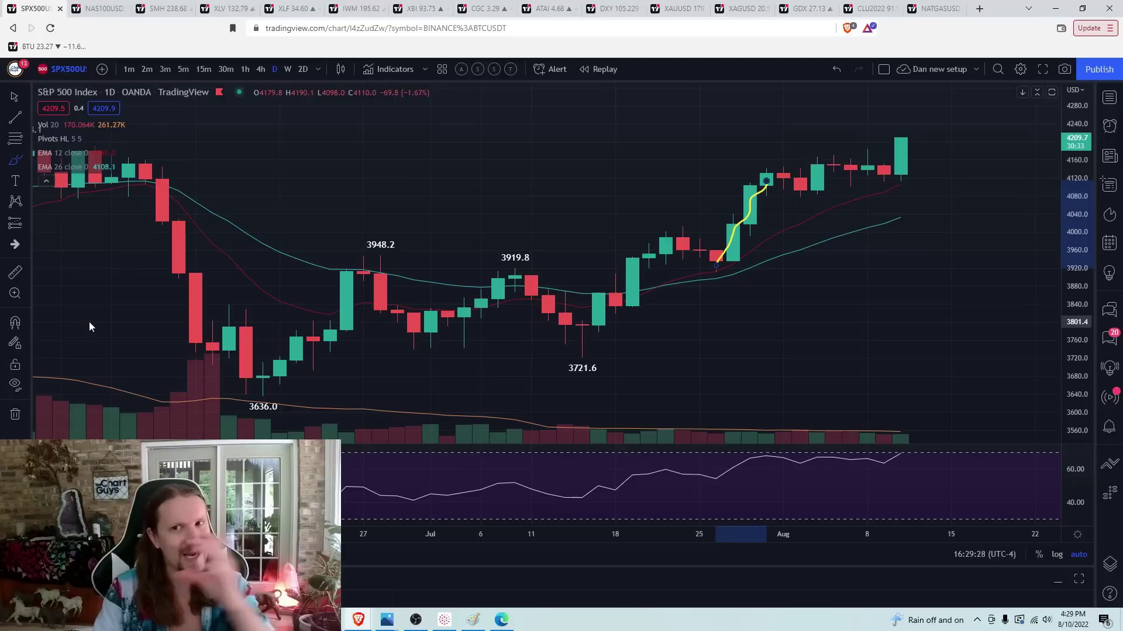
left_click(14, 414)
left_click(64, 409)
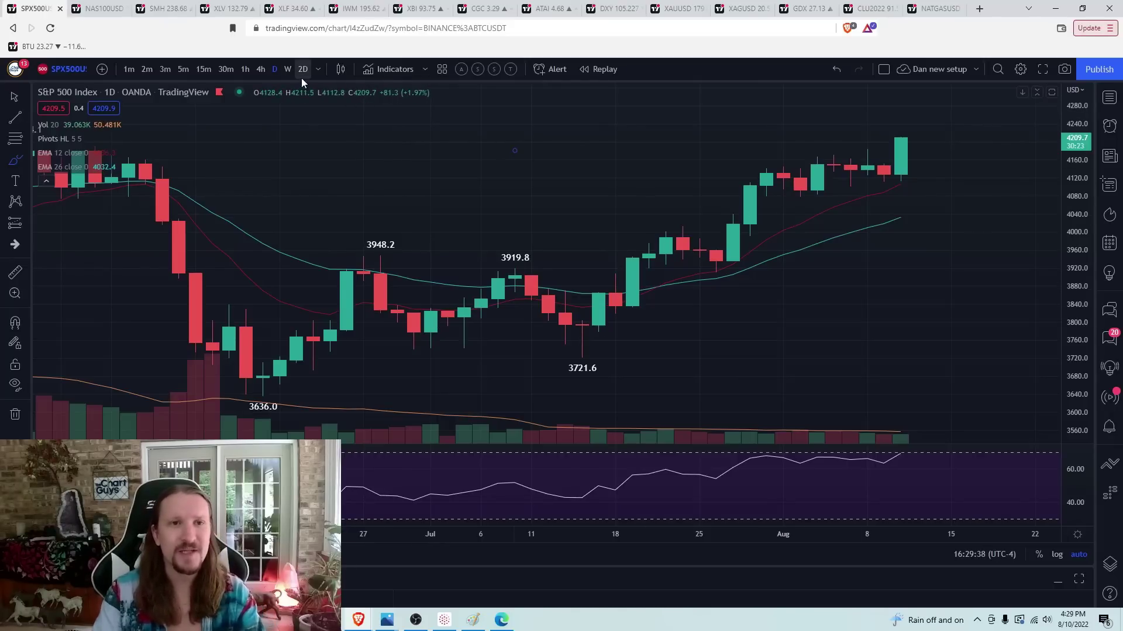
Show the S&P 500 on weekly candles and mark 4209.7 with a magnet-snapped horizontal line.
left_click(289, 70)
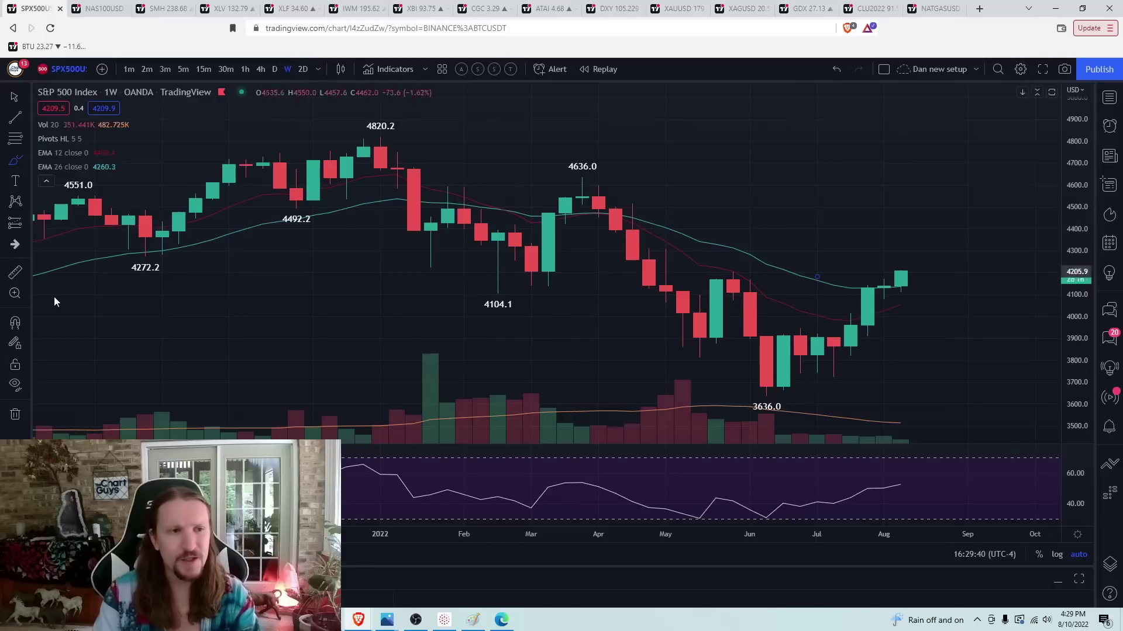
left_click(15, 322)
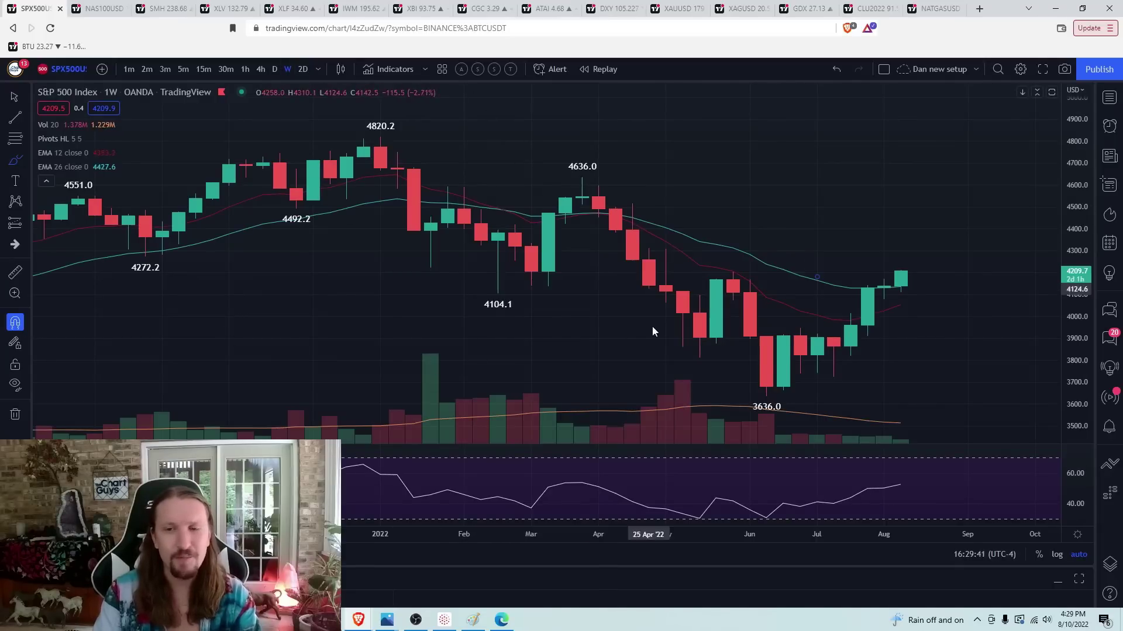
left_click(733, 272)
scroll(694, 305, "up", 3)
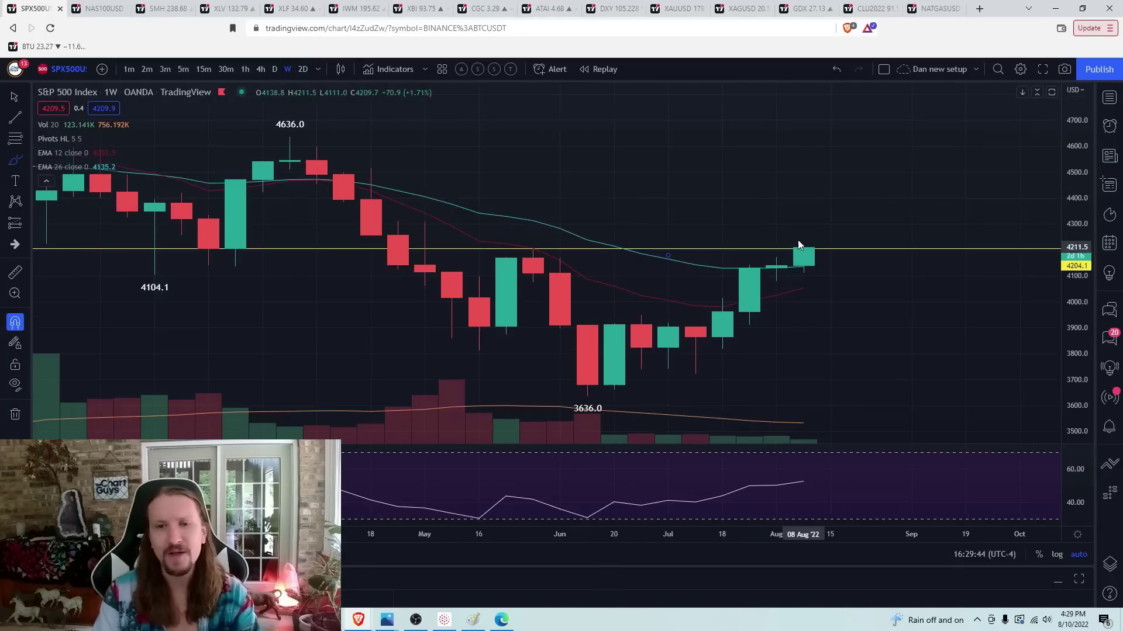
scroll(531, 260, "down", 3)
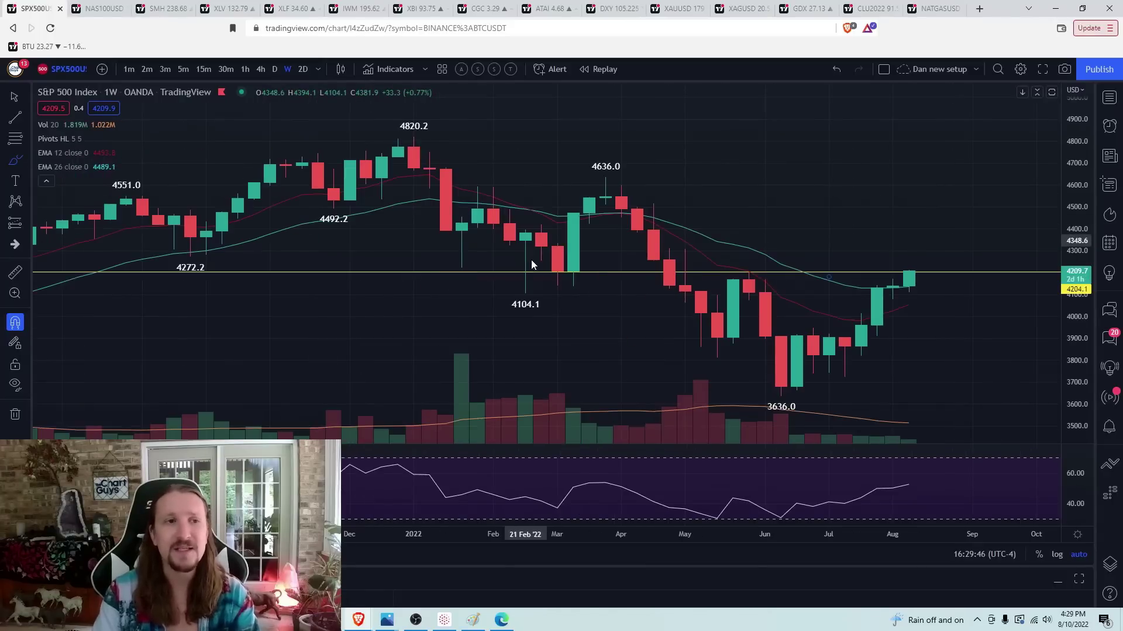
Switch the chart to the SPY weekly chart.
type("spy")
key("Return")
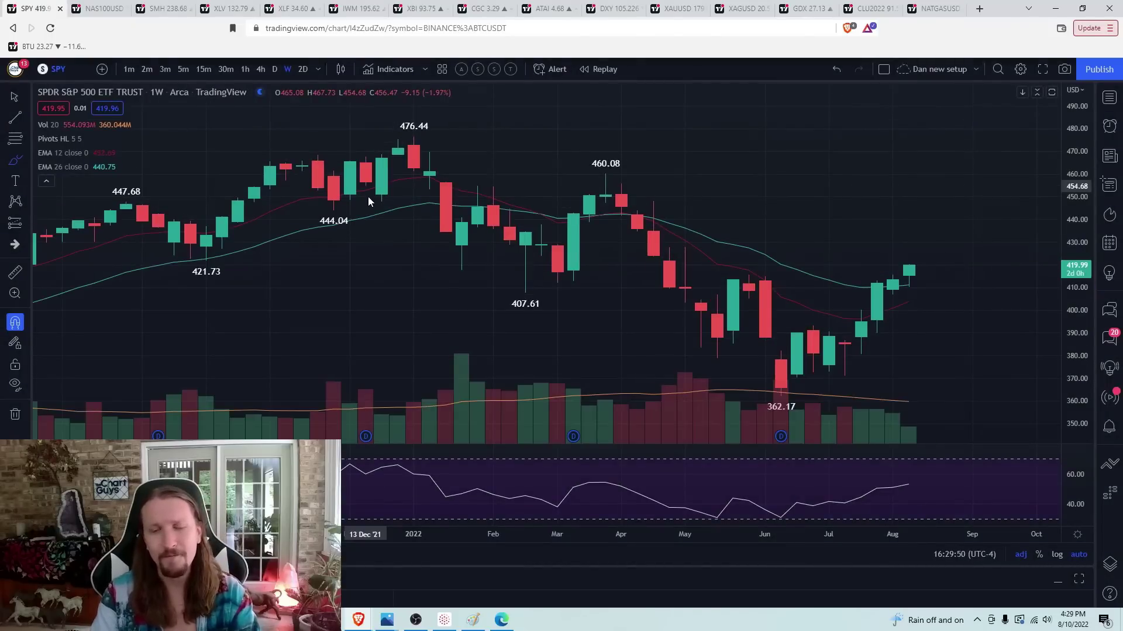
scroll(370, 198, "down", 3)
scroll(602, 193, "up", 3)
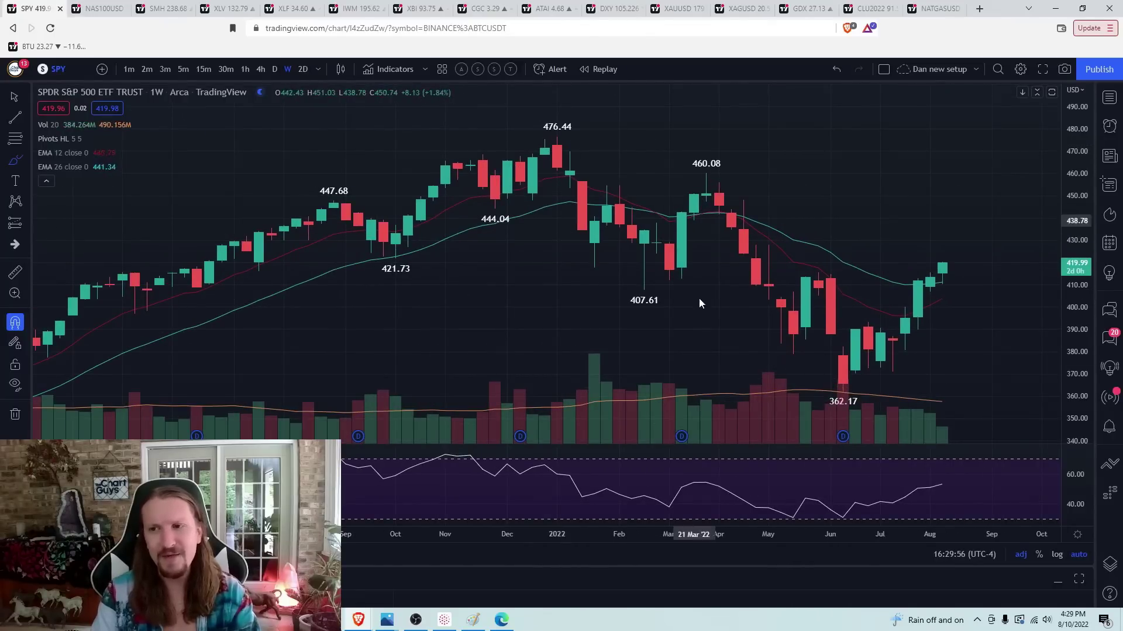
scroll(818, 285, "up", 1)
scroll(809, 287, "up", 1)
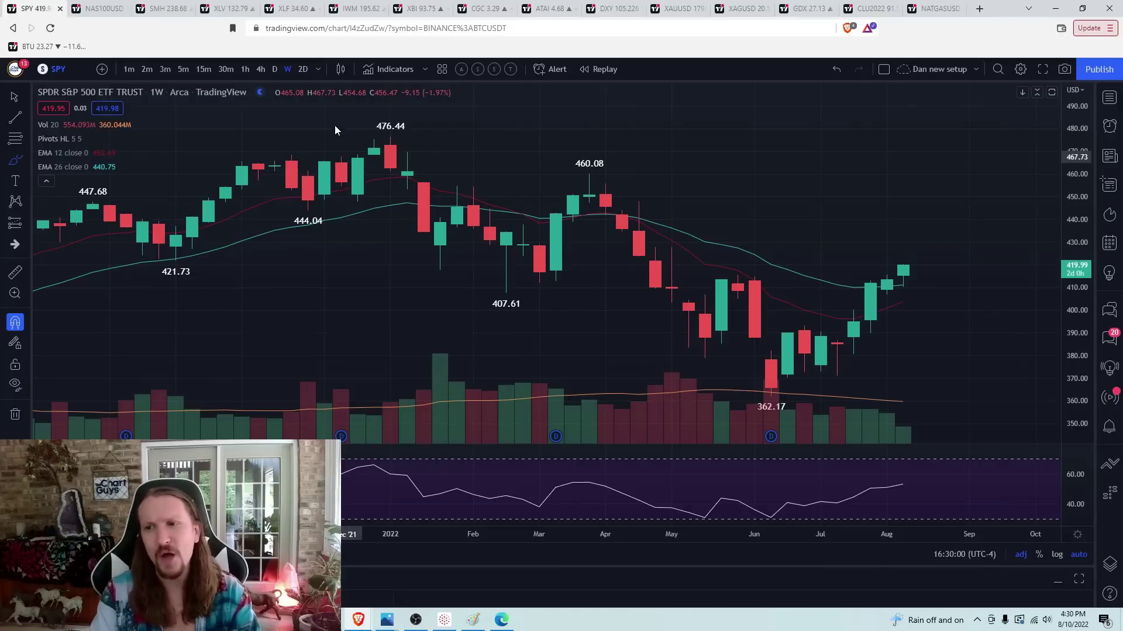
Put SPY on daily candles, draw a short line right from the 427.81 high, and disable magnet.
left_click(274, 70)
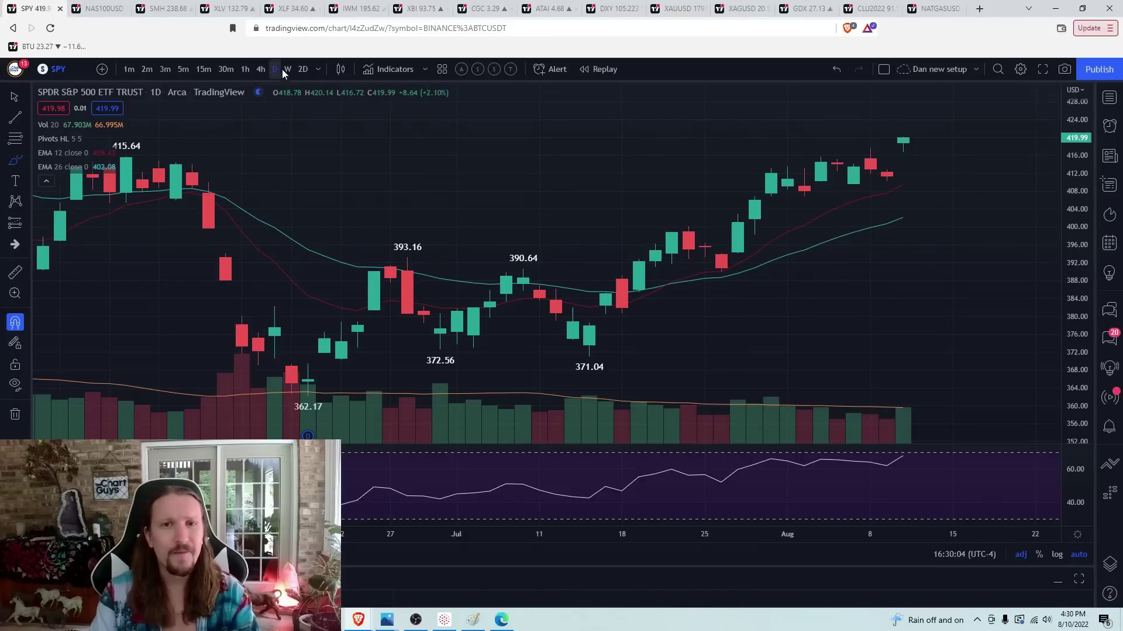
scroll(875, 225, "up", 2)
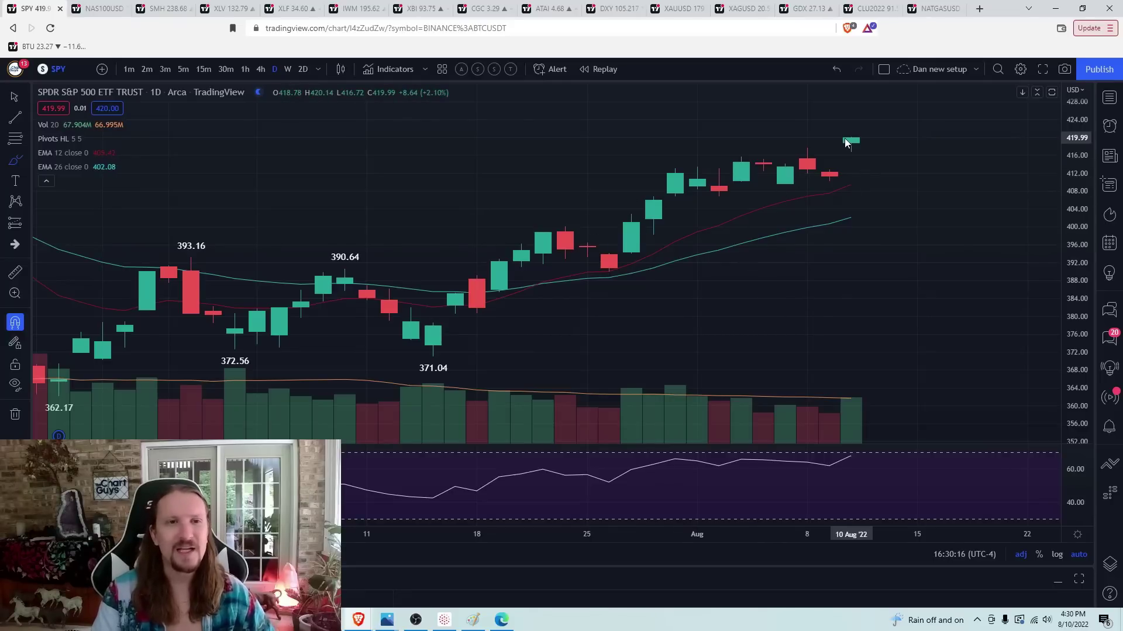
scroll(472, 188, "down", 4)
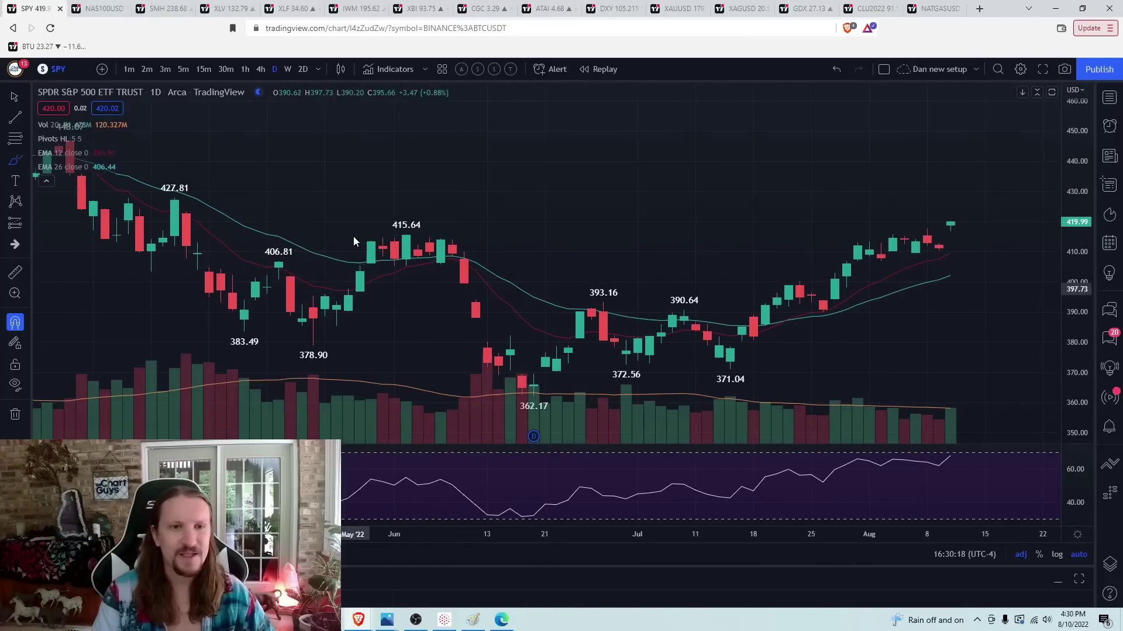
left_click(178, 212)
left_click(219, 209)
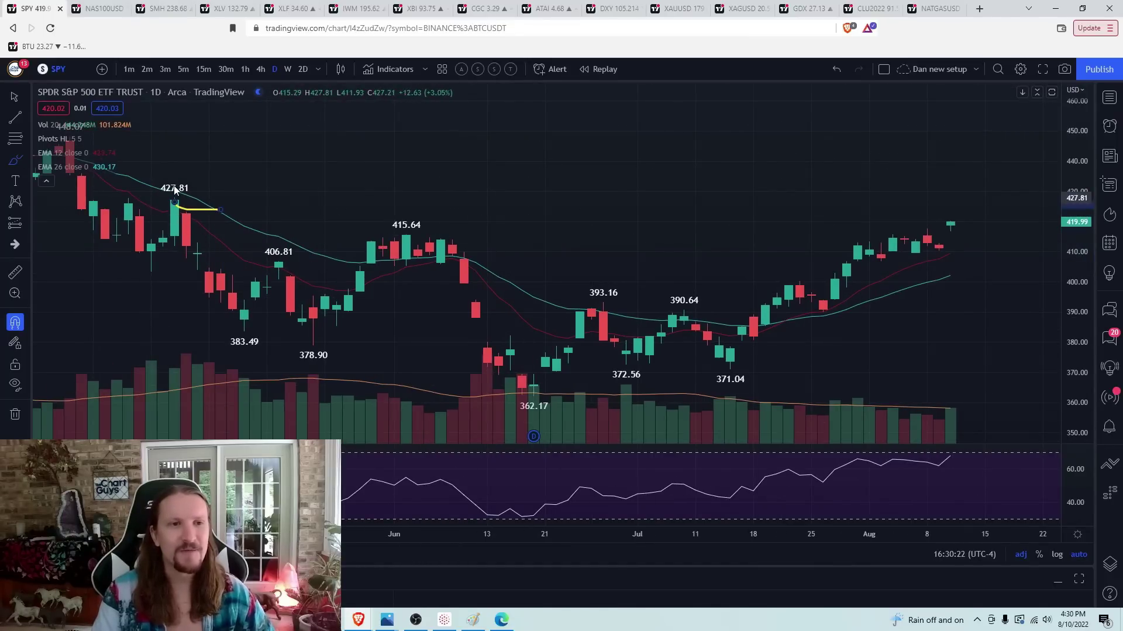
left_click(15, 322)
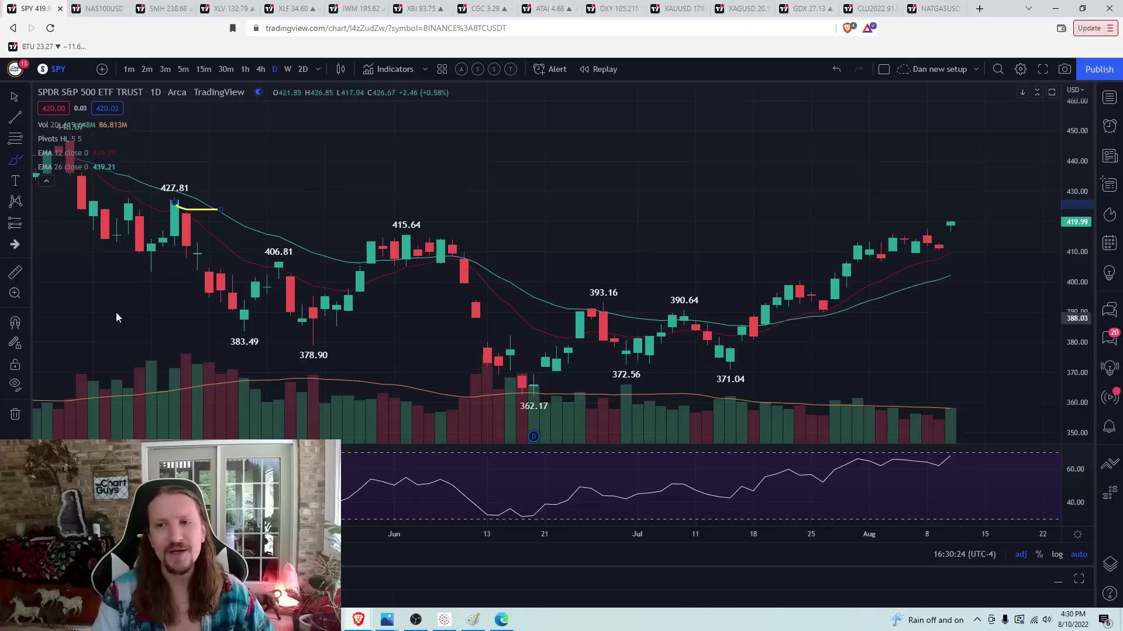
scroll(169, 287, "up", 2)
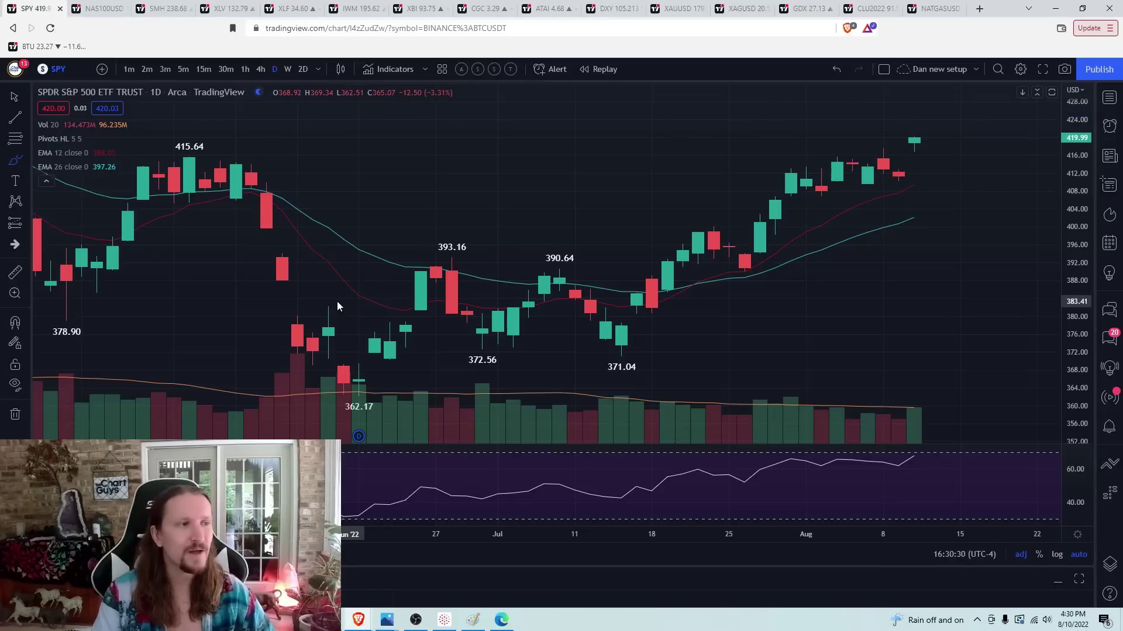
Sketch a freehand stroke around the 418.88 high, then show SPY hourly and remove all drawings.
left_click(183, 69)
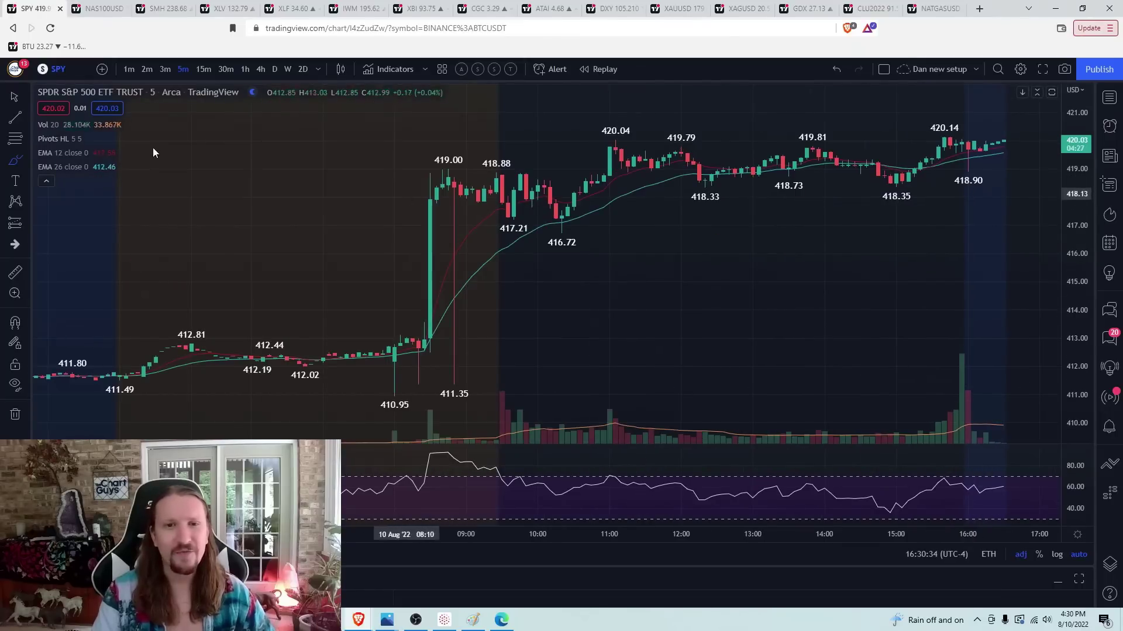
left_click(22, 159)
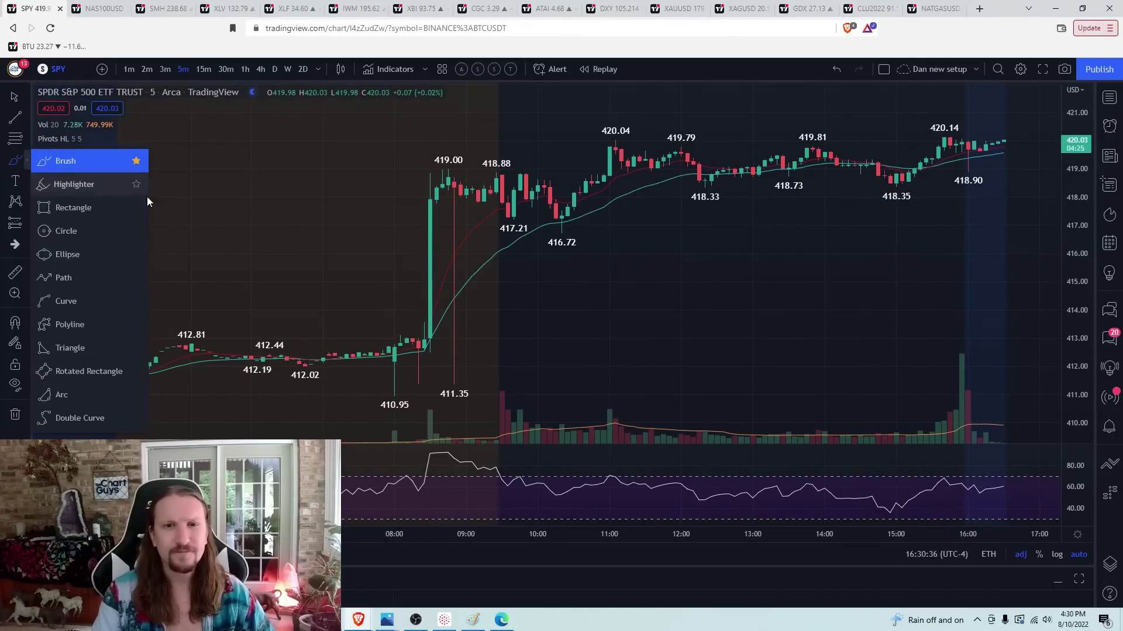
mouse_move(496, 175)
left_mouse_down()
mouse_move(513, 217)
mouse_move(525, 175)
mouse_move(544, 194)
mouse_move(544, 184)
left_mouse_up()
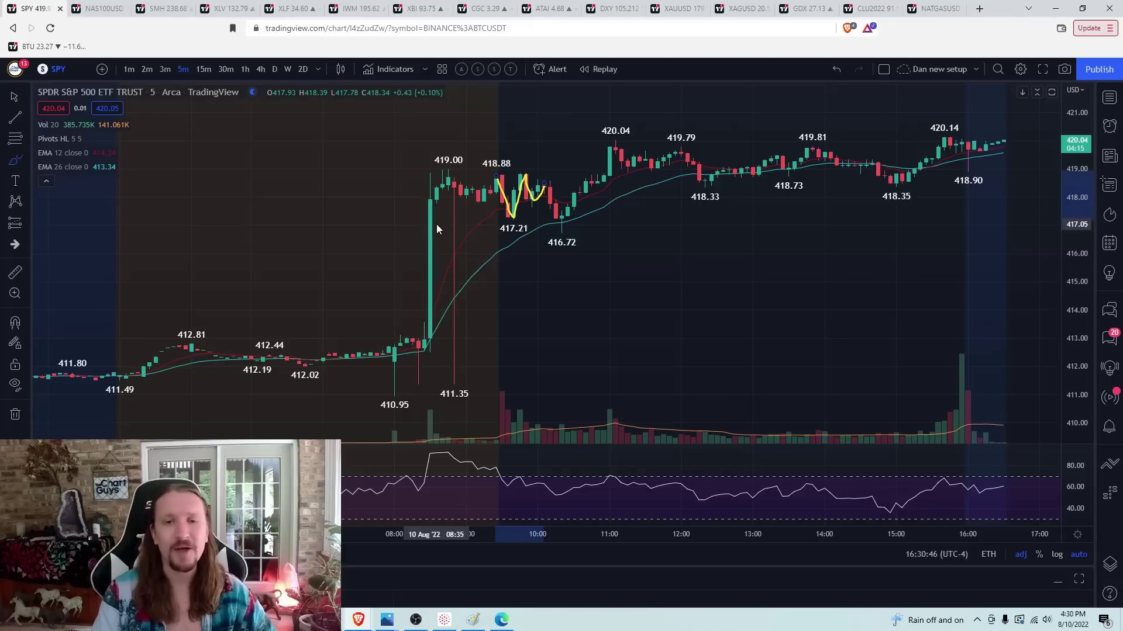
mouse_move(542, 190)
left_mouse_down()
mouse_move(563, 230)
mouse_move(592, 176)
left_mouse_up()
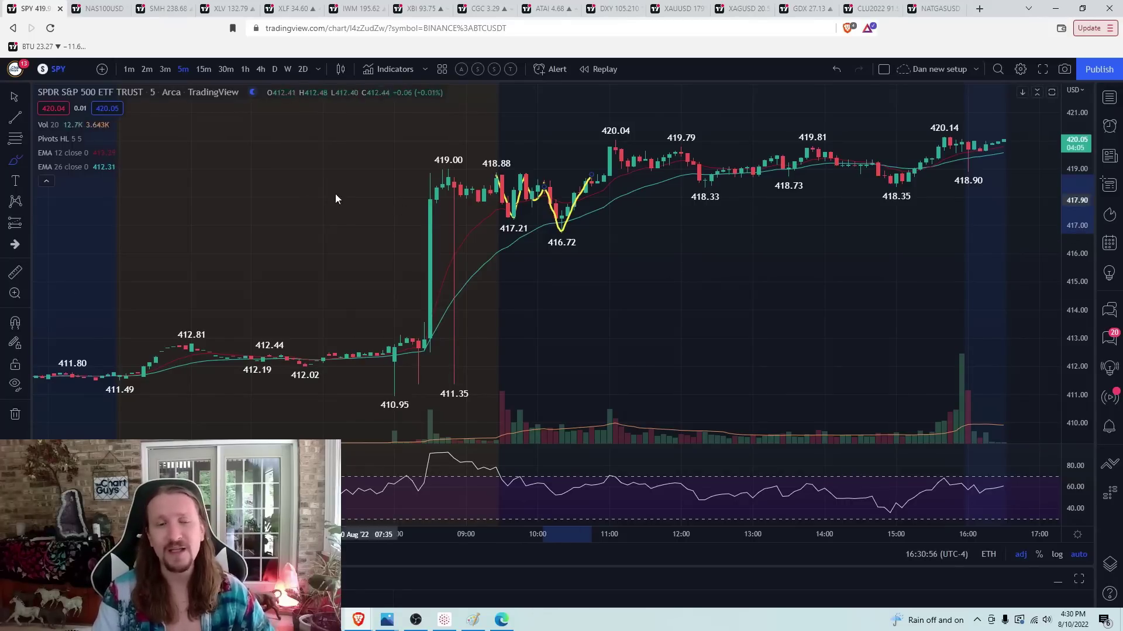
left_click(245, 69)
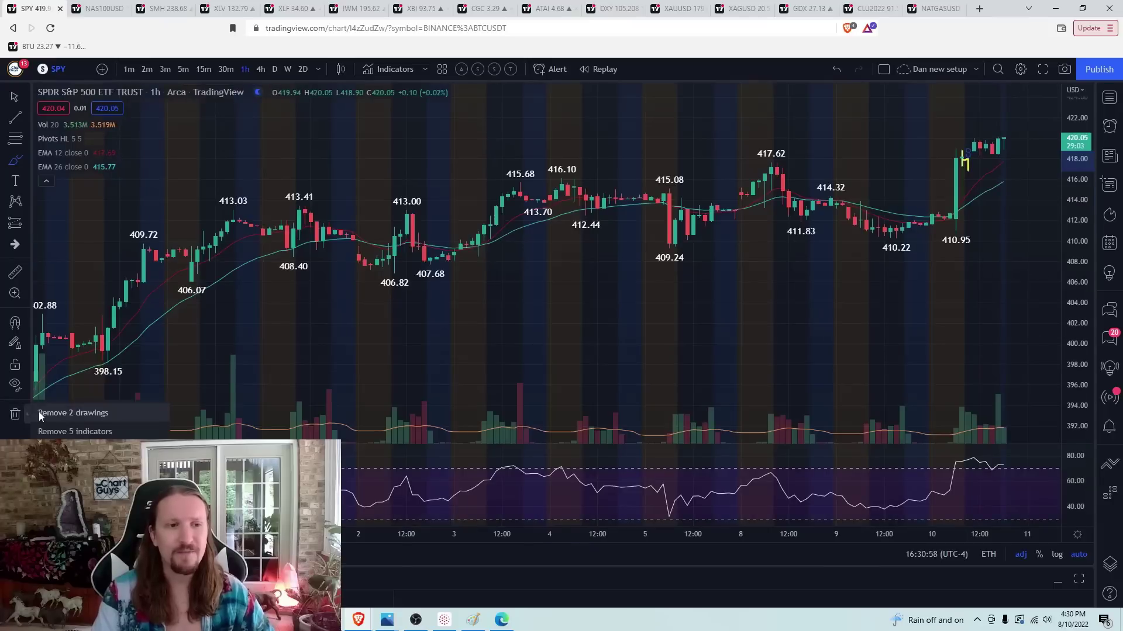
left_click(38, 411)
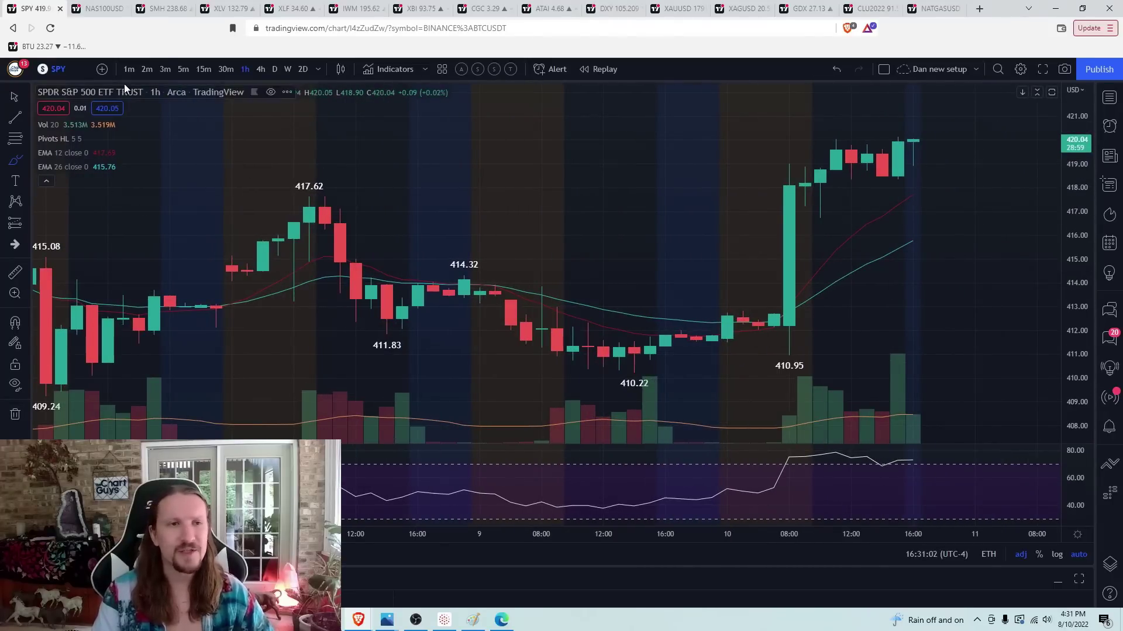
Return SPY to daily, then mark the Nasdaq 100's 13395.0 high with a snapped horizontal line.
left_click(274, 70)
key("ctrl+Tab")
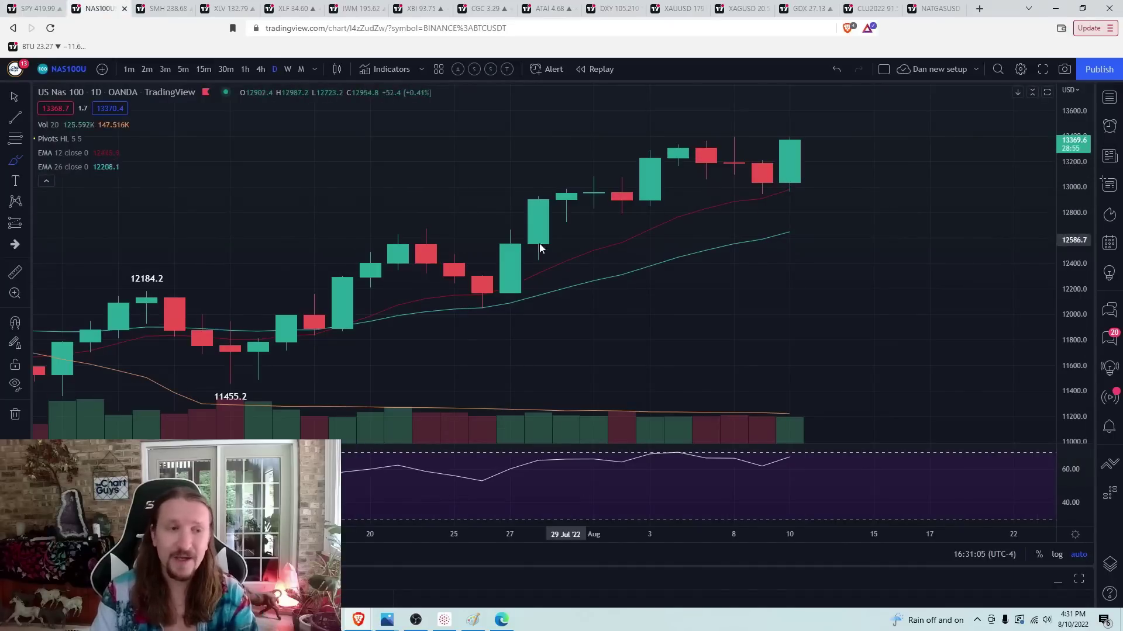
left_click(16, 323)
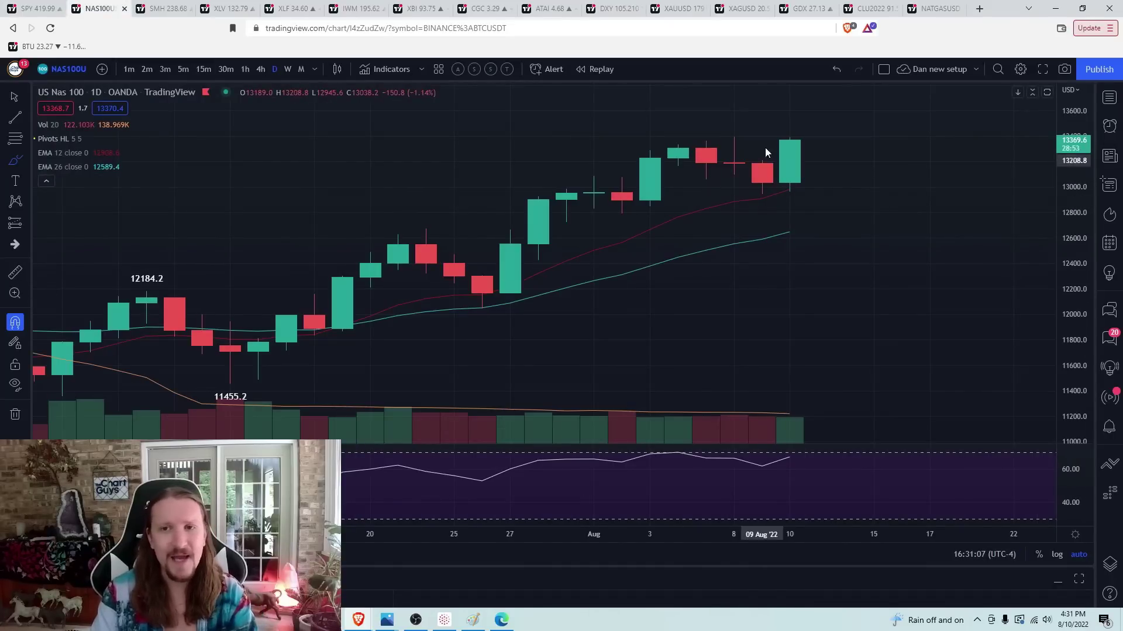
key("alt+h")
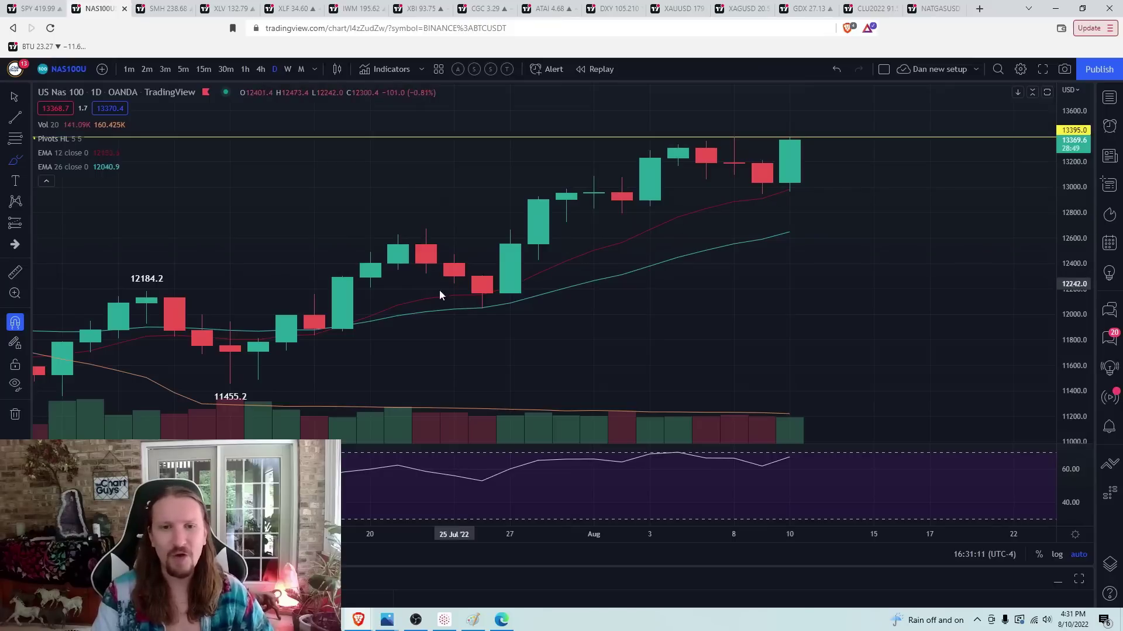
Sketch the Nasdaq 100's late-July dip and recovery, turn magnet off, and load QQQ.
mouse_move(402, 234)
left_mouse_down()
mouse_move(498, 299)
mouse_move(593, 188)
left_mouse_up()
left_click(15, 323)
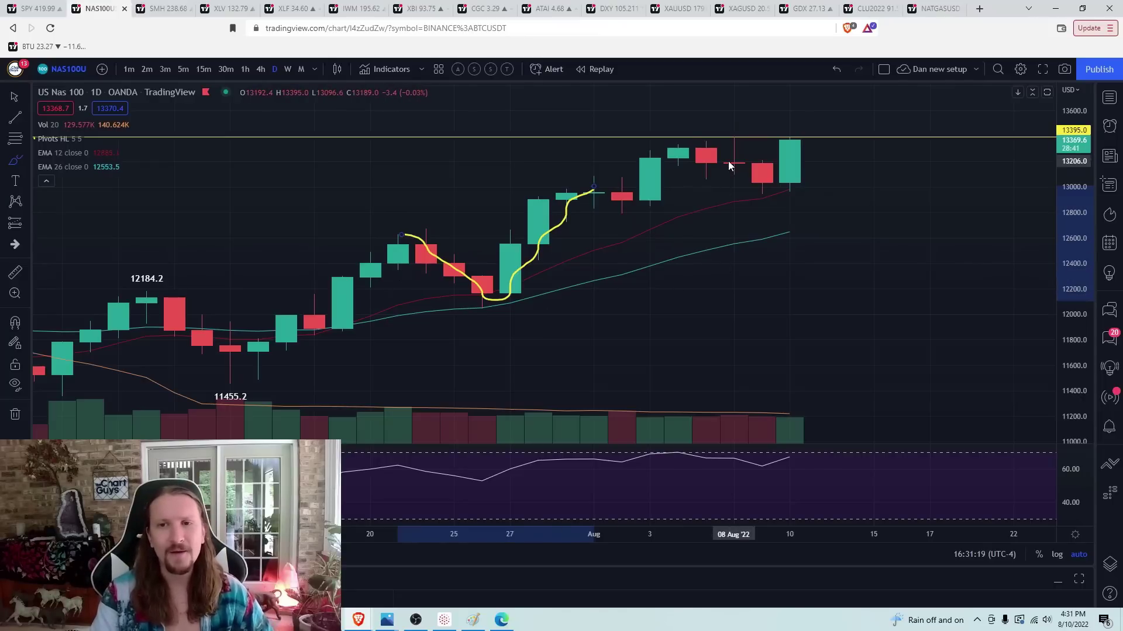
type("QQQ")
key("Return")
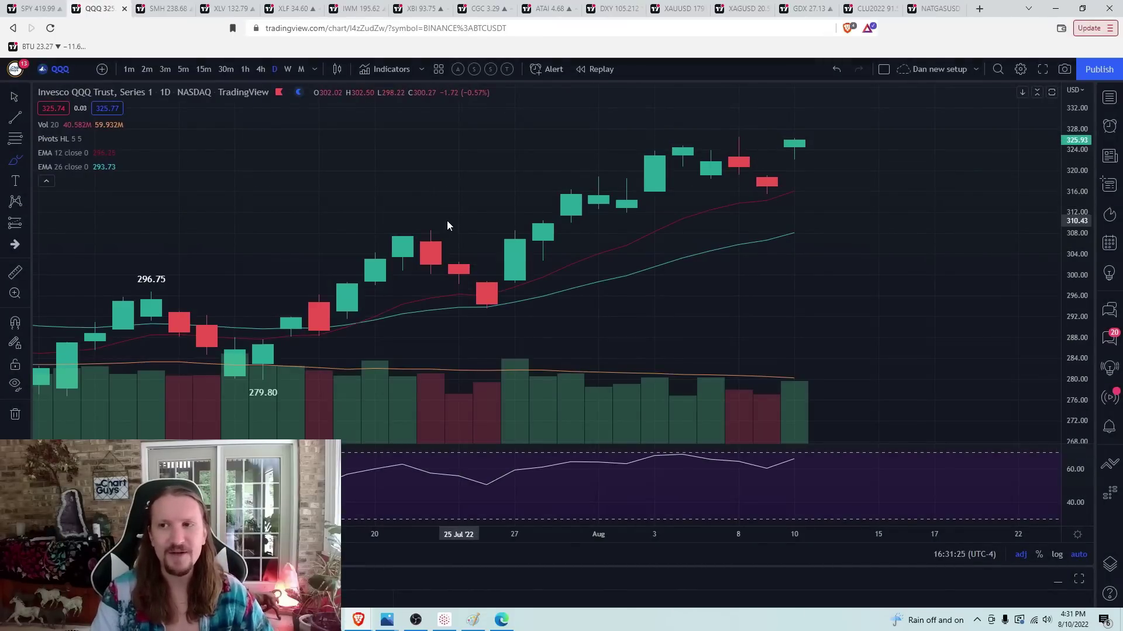
Draw a line under QQQ's 329.66 high; add a short line under the latest candle, then delete it.
scroll(447, 221, "down", 5)
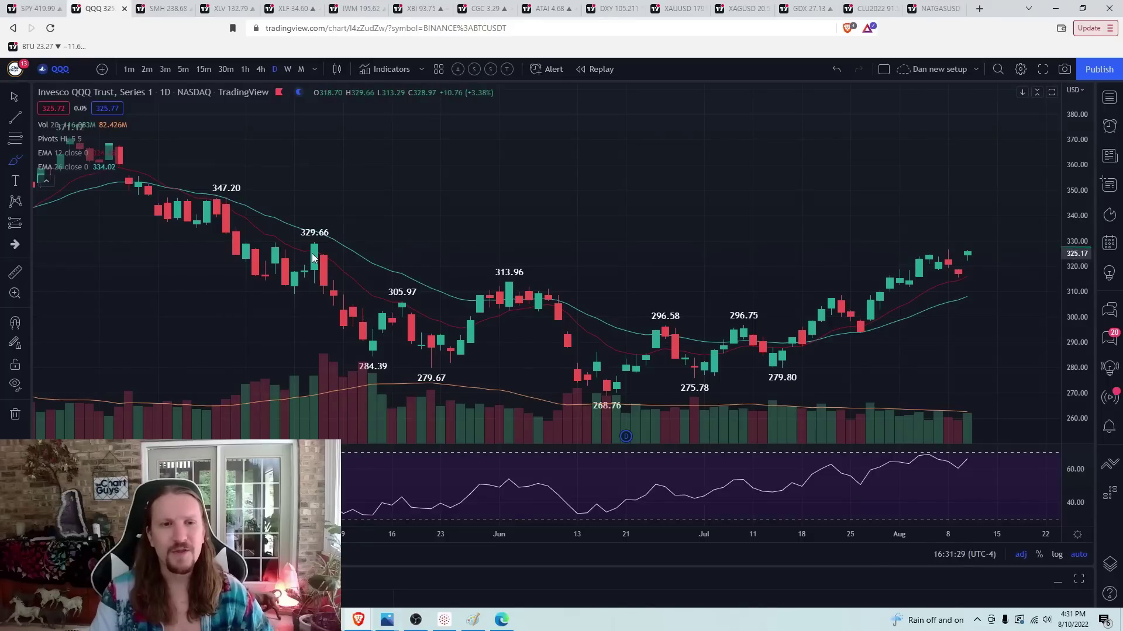
left_click(237, 243)
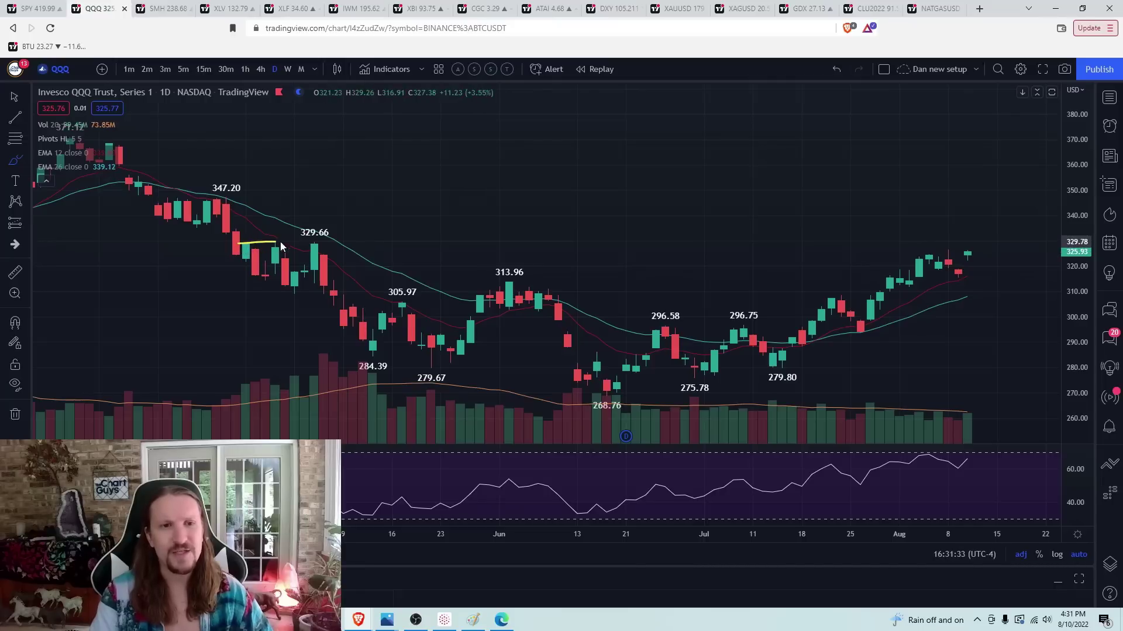
left_click(320, 242)
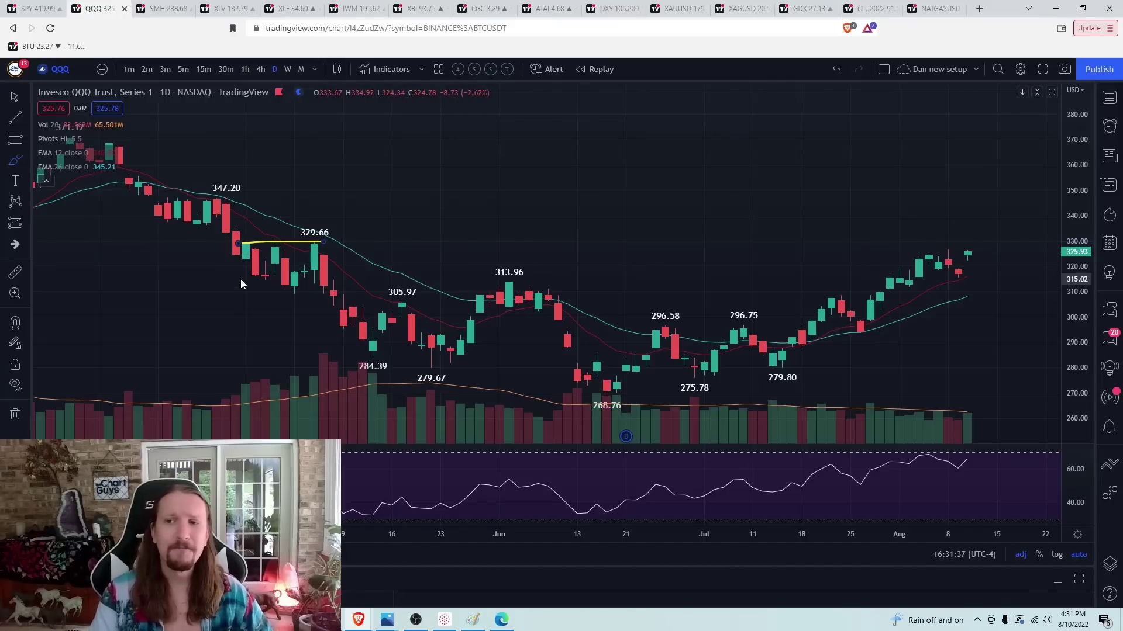
scroll(625, 329, "up", 3)
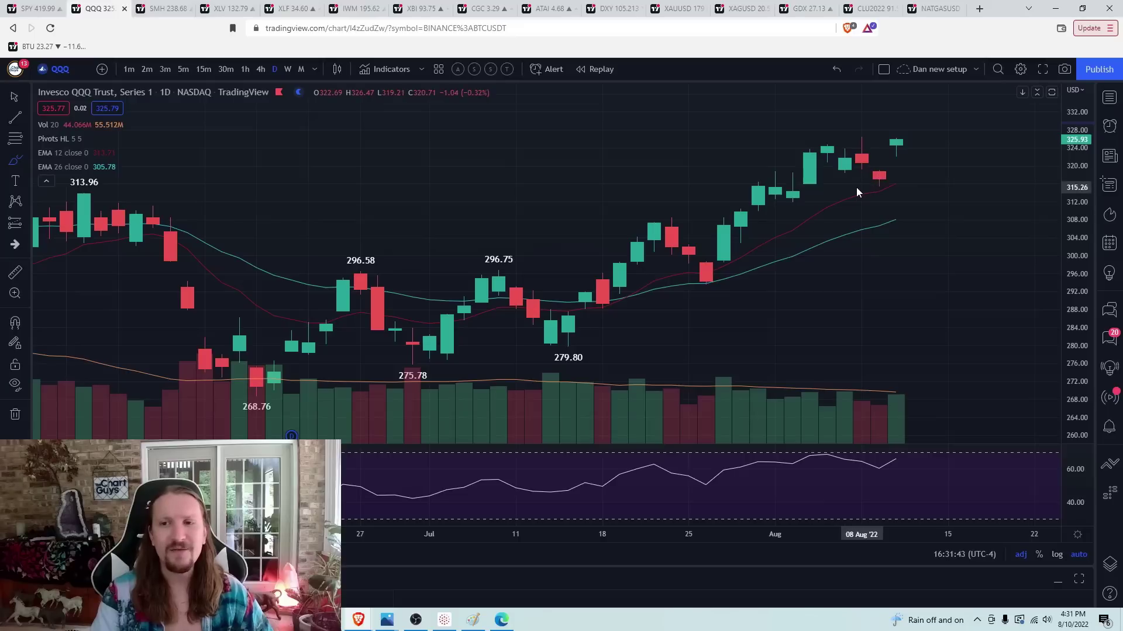
left_click_drag(860, 188, 890, 186)
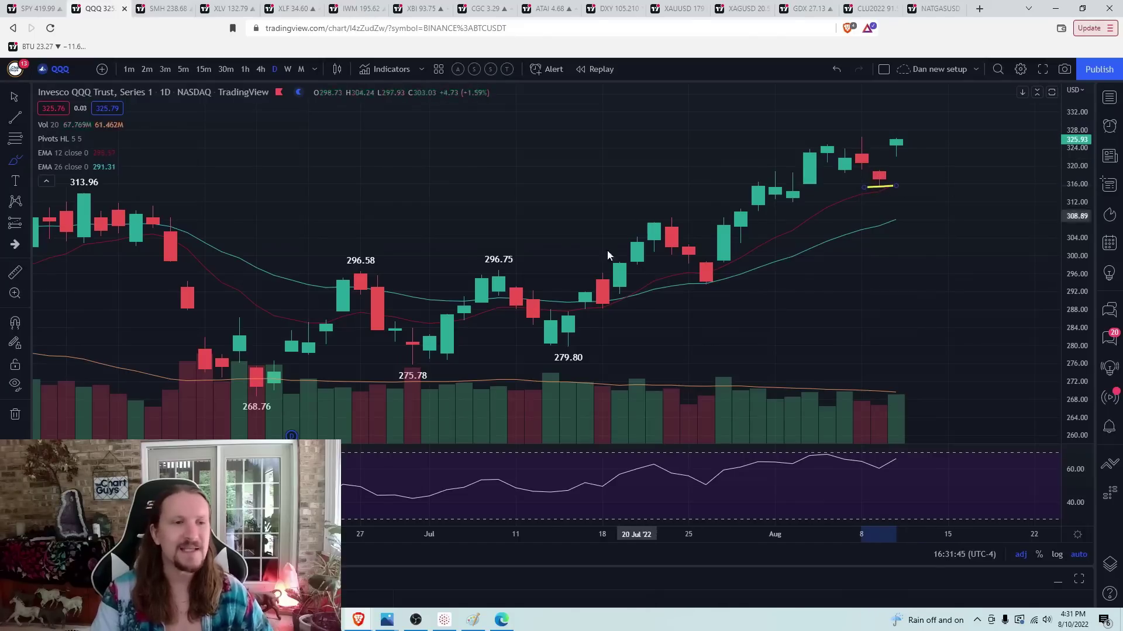
left_click(15, 414)
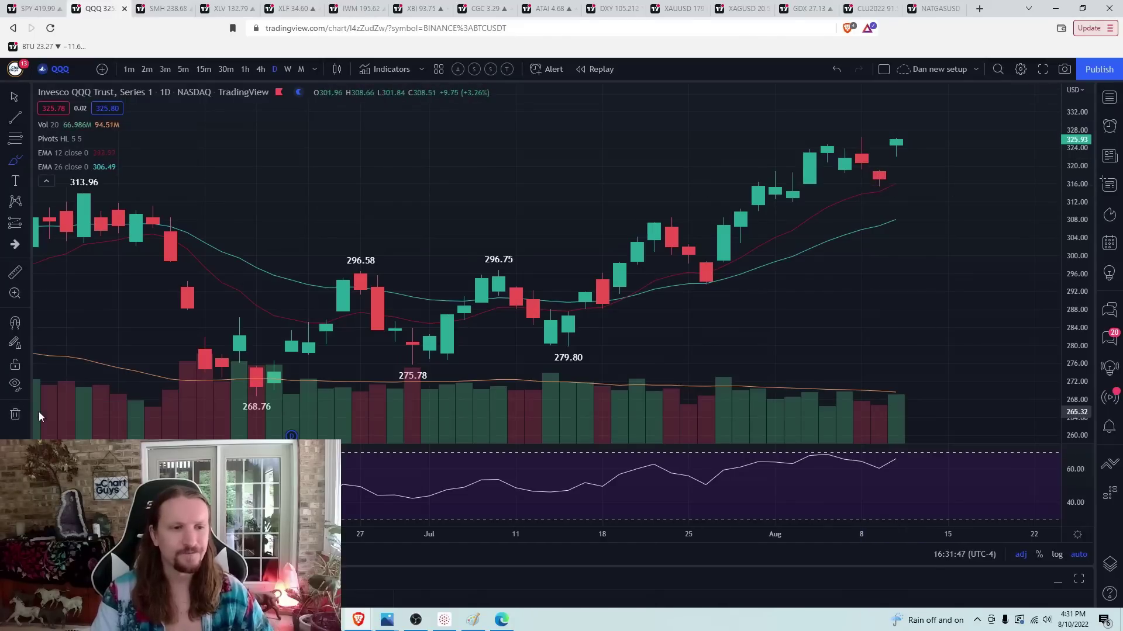
Open the SMH chart and draw lines across the early-August highs and under the 9 Aug low.
left_click(171, 7)
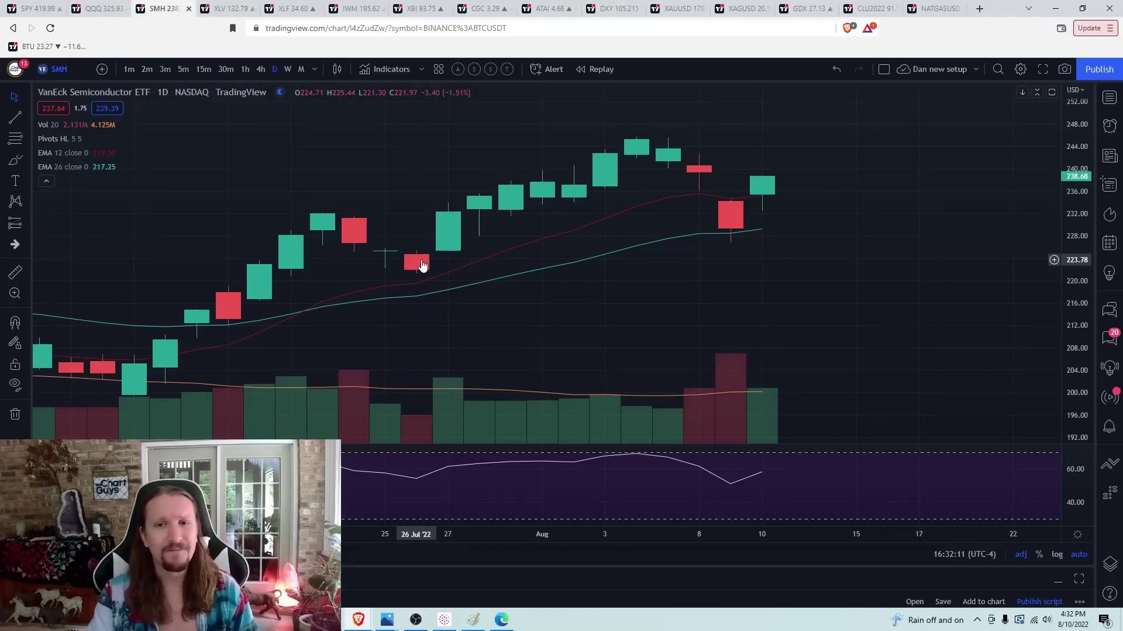
scroll(459, 221, "down", 3)
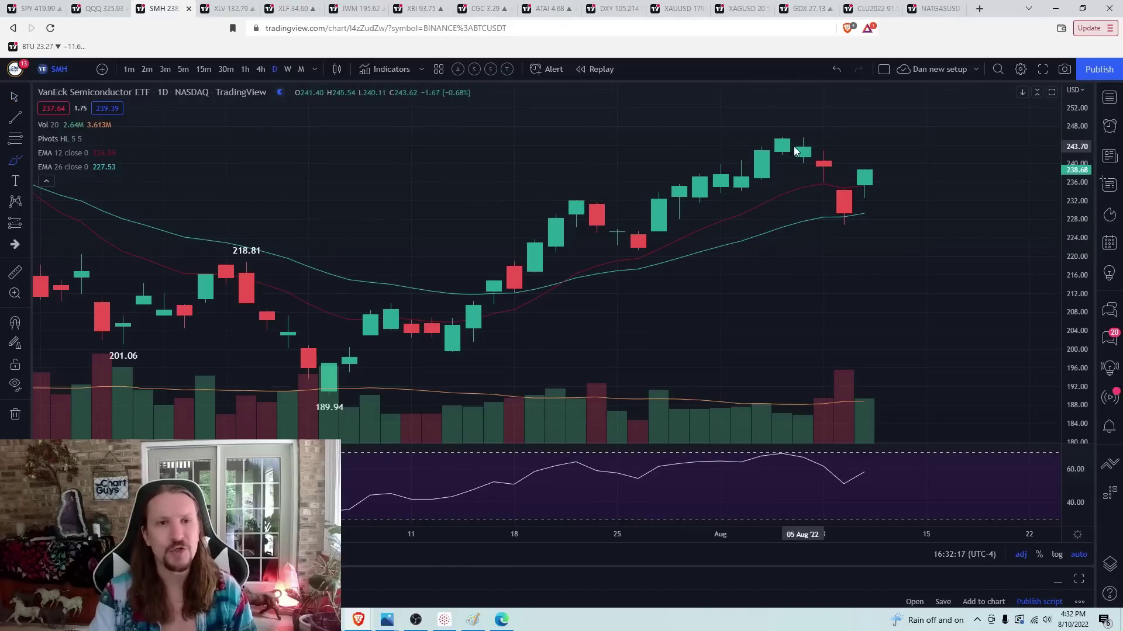
left_click_drag(744, 135, 823, 132)
left_click_drag(825, 226, 885, 226)
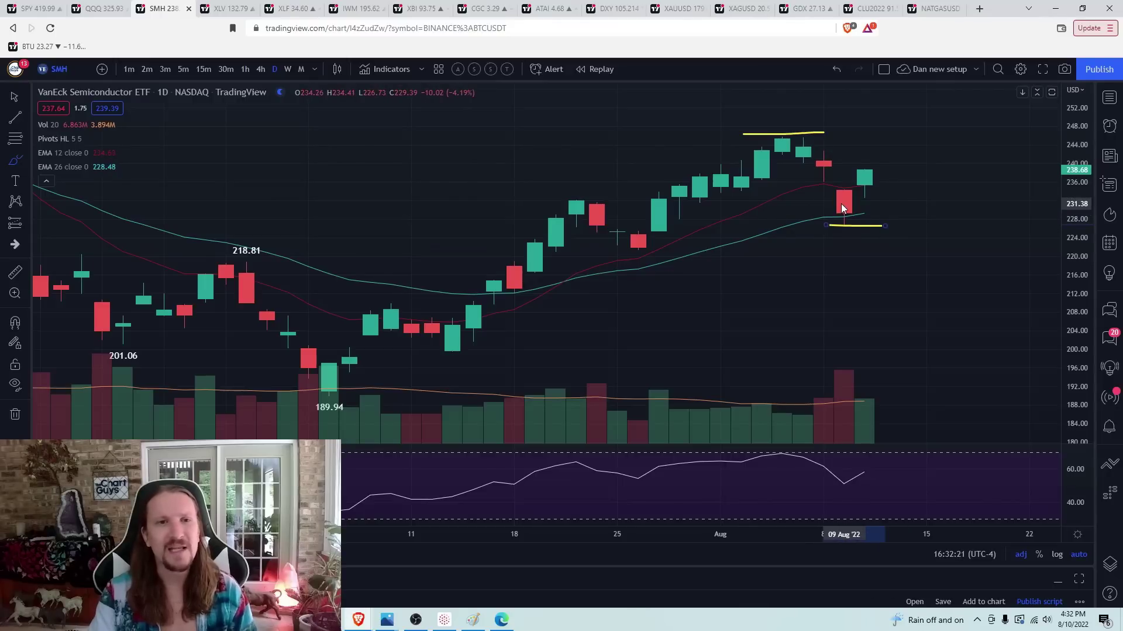
On hourly SMH, sketch the bounce from the 226.73 low, then remove all drawings.
left_click(245, 69)
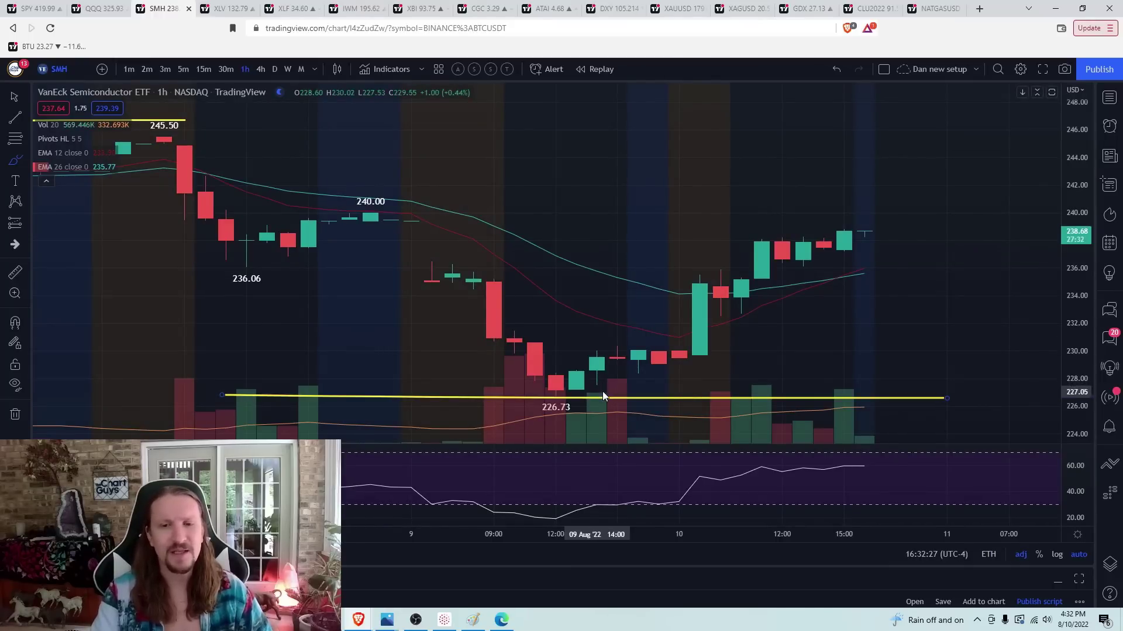
left_click_drag(554, 395, 831, 239)
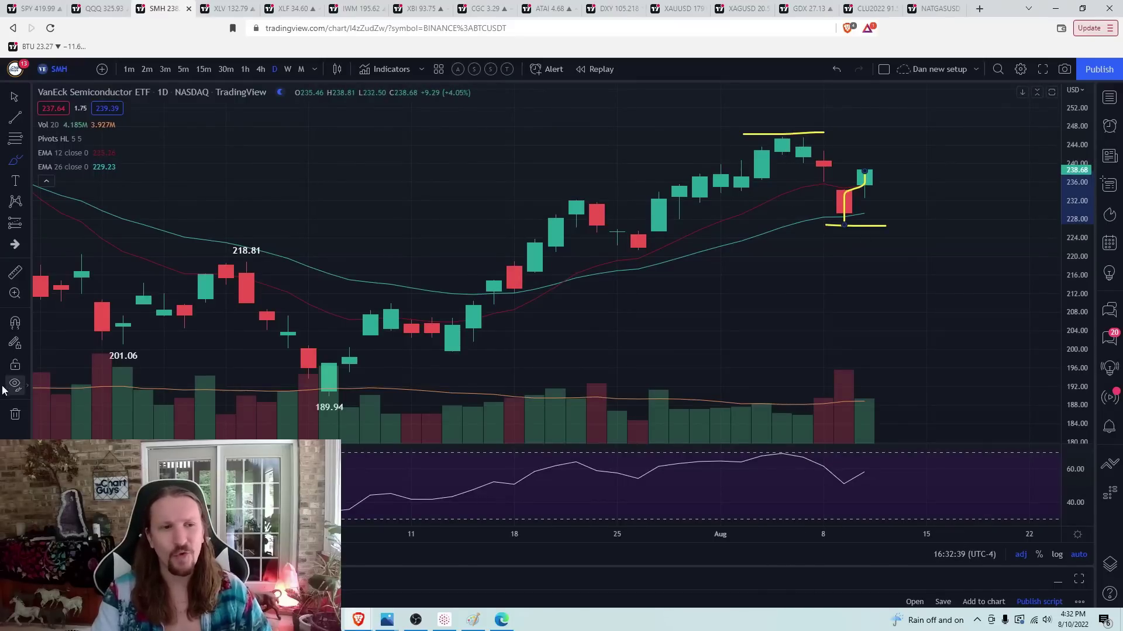
mouse_move(32, 405)
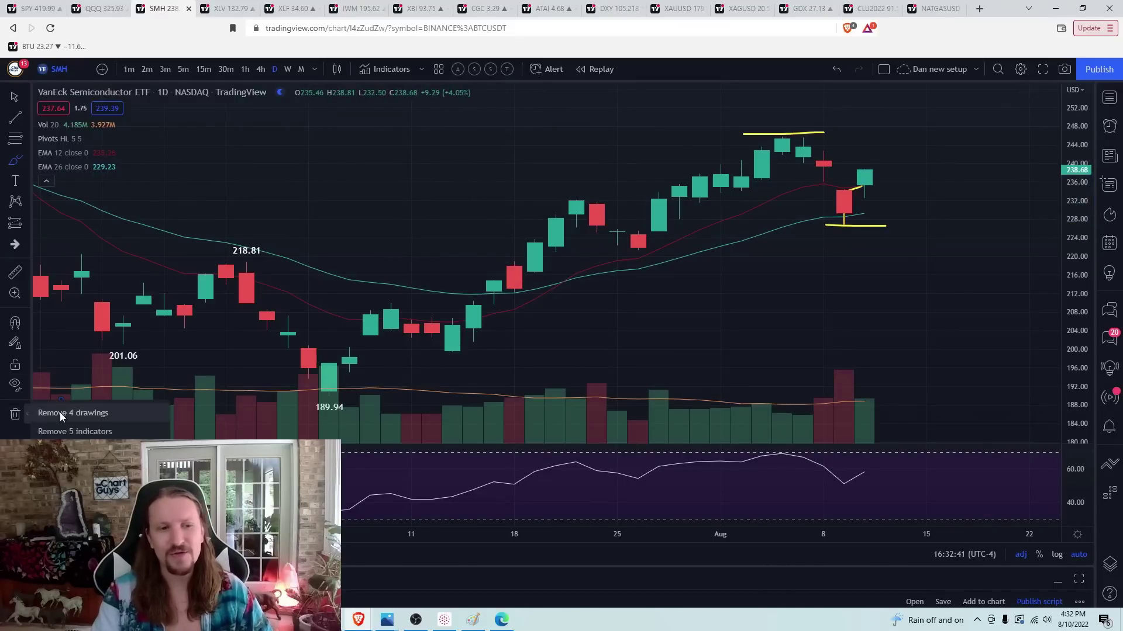
left_click(60, 414)
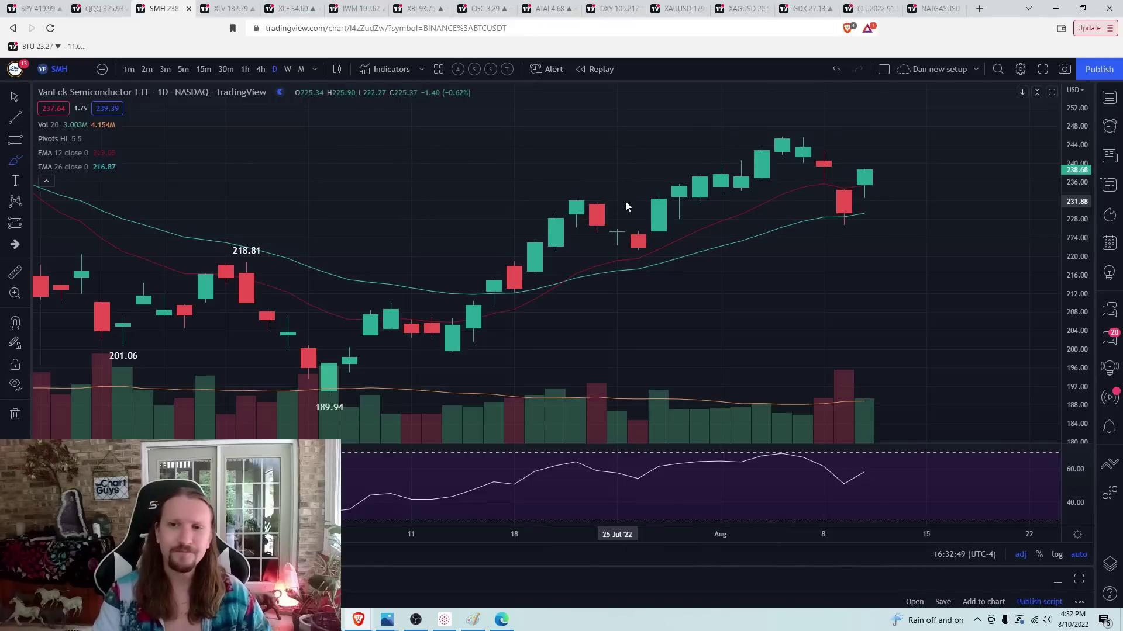
Load NVDA and measure the pullback from the latest candle back to 3 Aug.
type("nvda")
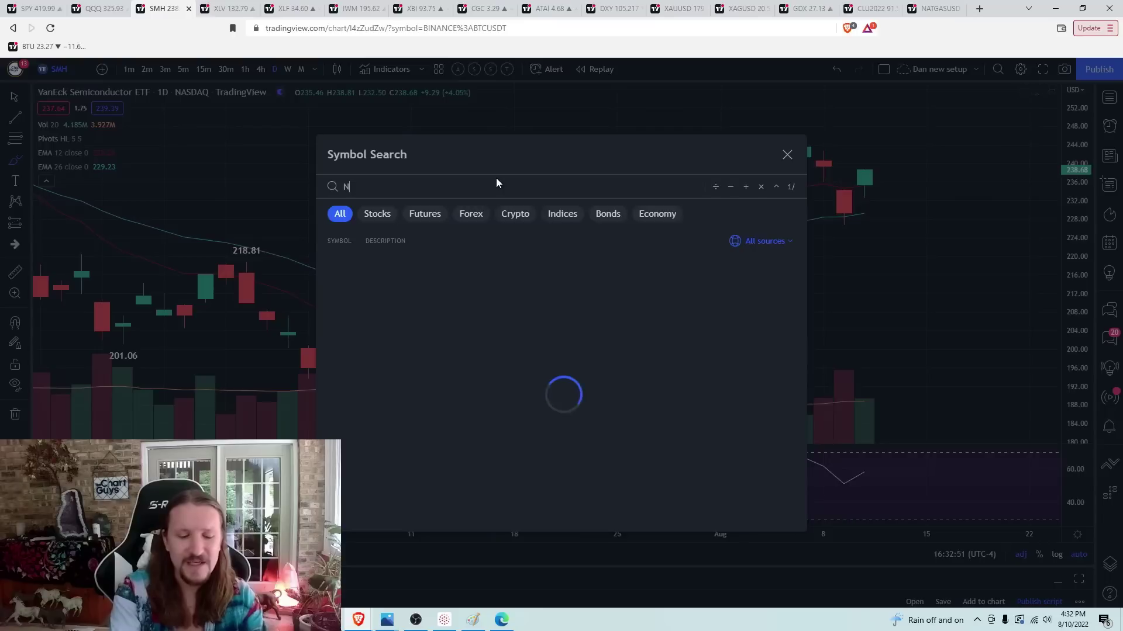
key("Return")
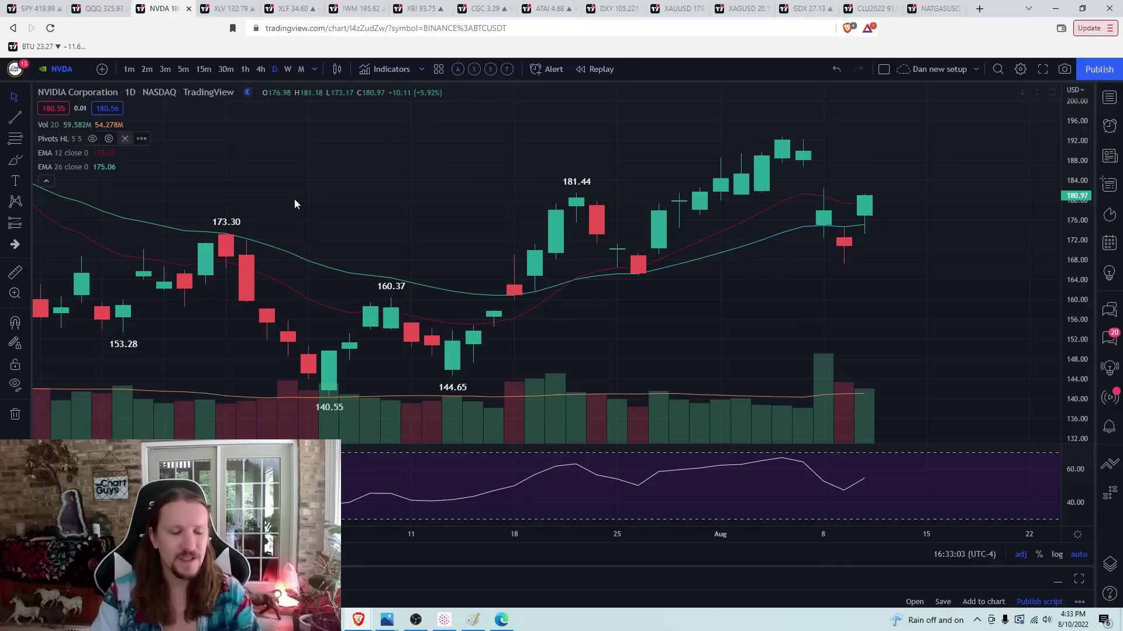
left_click(865, 195, "shift")
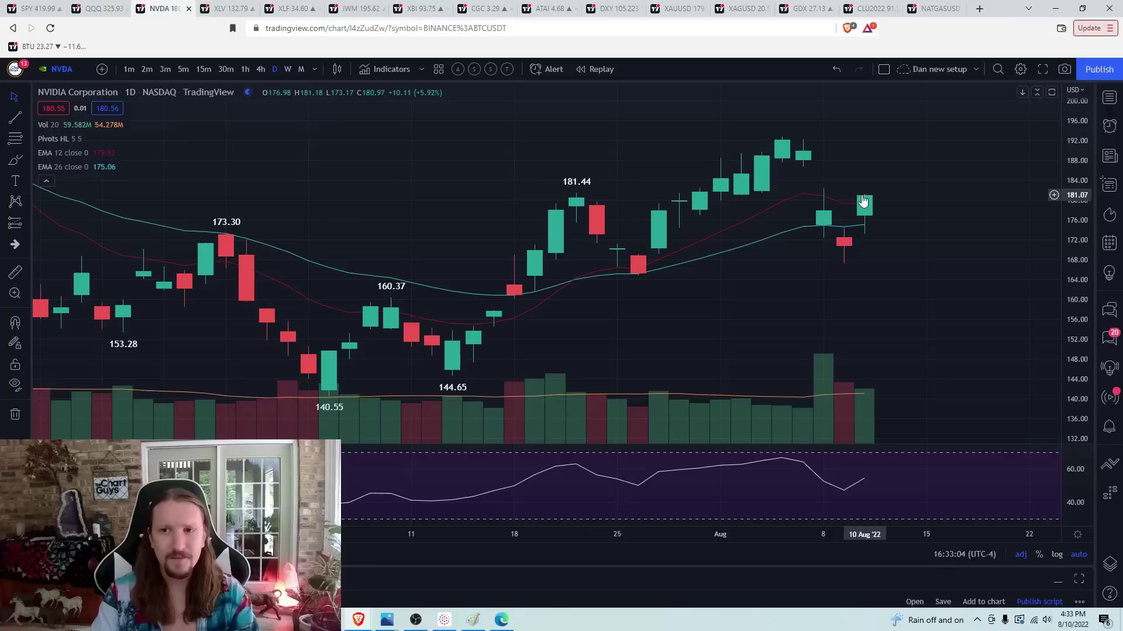
left_click(764, 136)
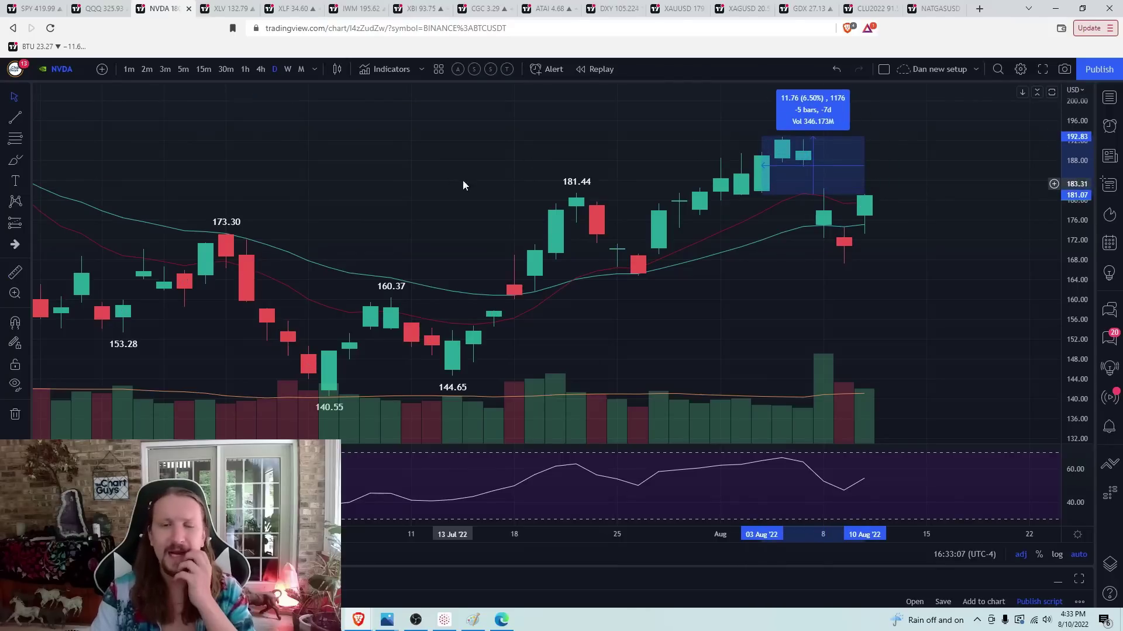
Sketch NVDA's July rally to 181.44 and a projected path past the August high, then load CCJ.
left_click(245, 69)
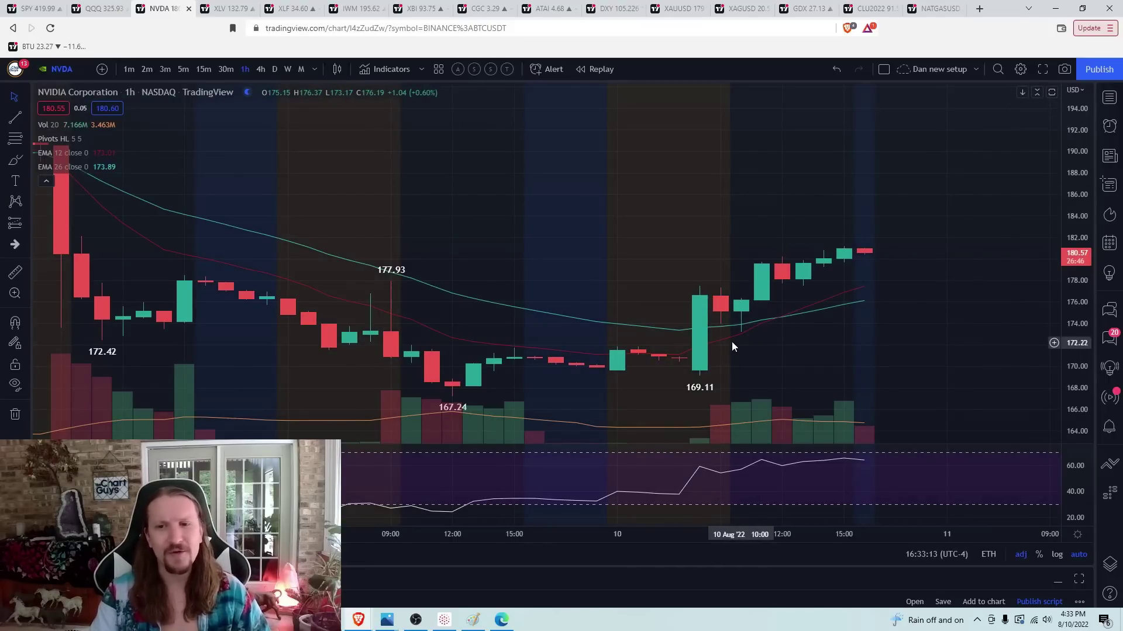
left_click(278, 66)
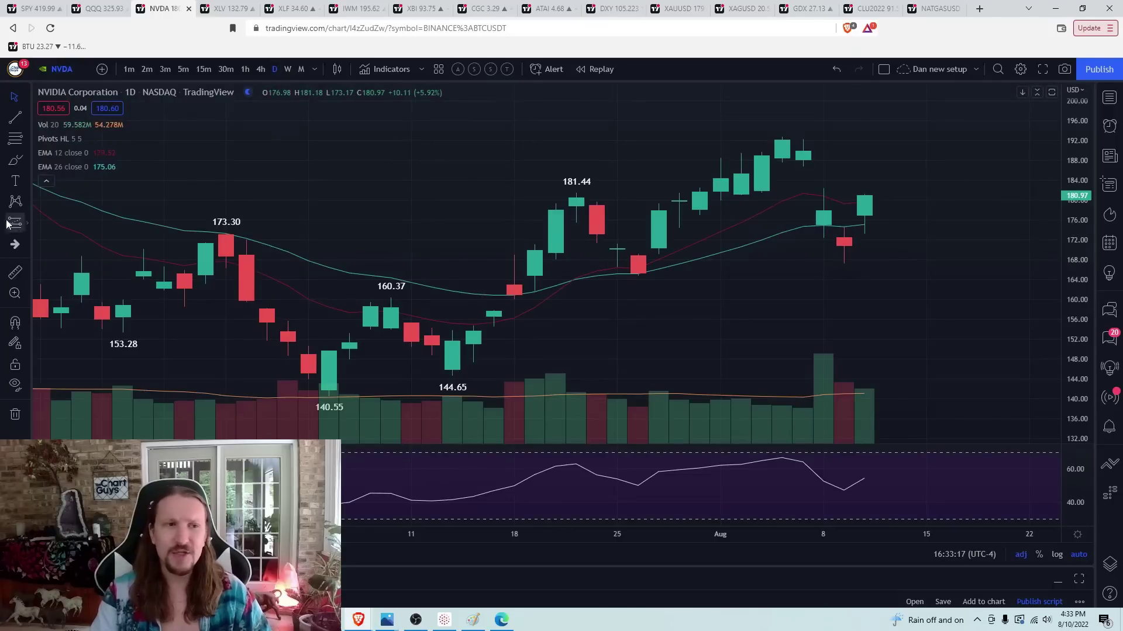
left_click(15, 160)
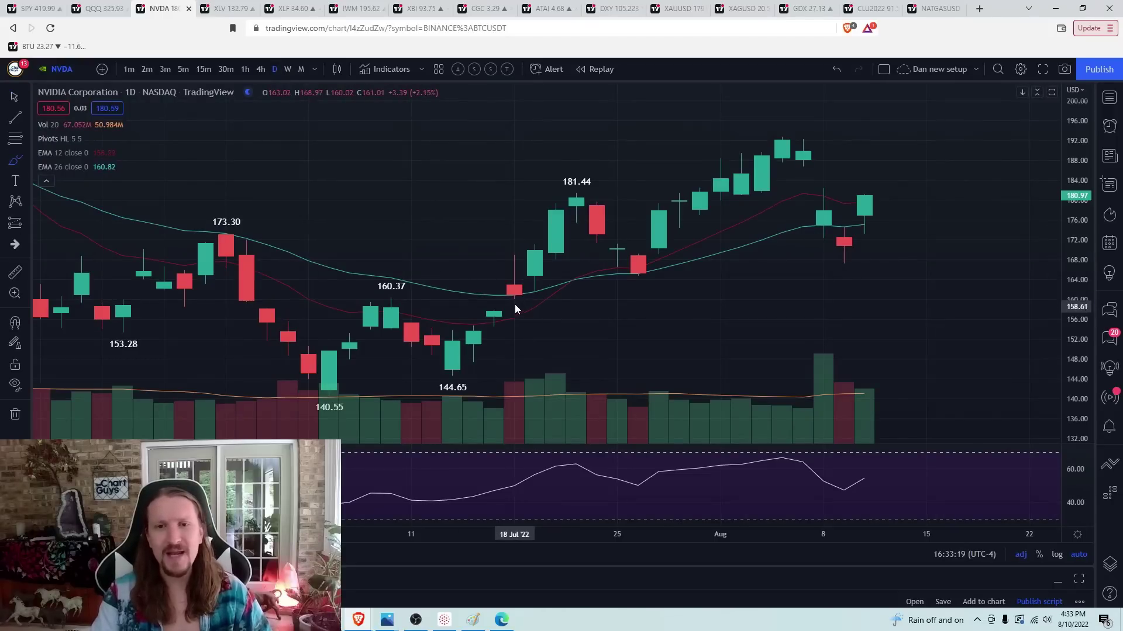
mouse_move(515, 301)
left_mouse_down()
mouse_move(554, 228)
mouse_move(635, 273)
mouse_move(700, 225)
left_mouse_up()
mouse_move(758, 173)
left_mouse_down()
mouse_move(781, 143)
mouse_move(829, 257)
mouse_move(871, 196)
mouse_move(925, 221)
left_mouse_up()
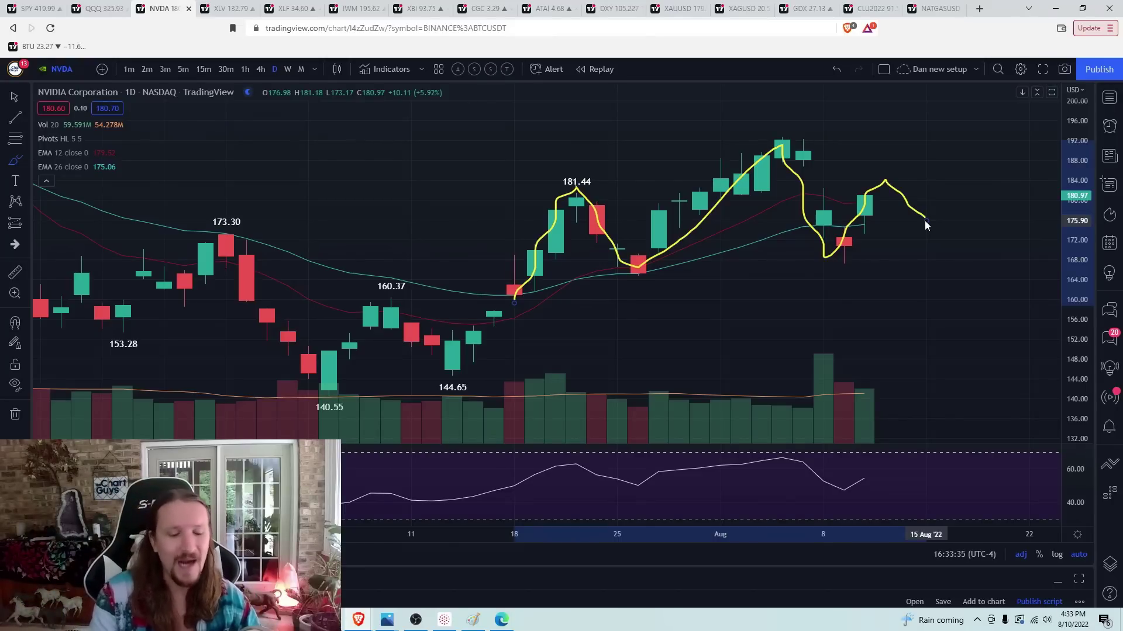
type("ccj")
key("Return")
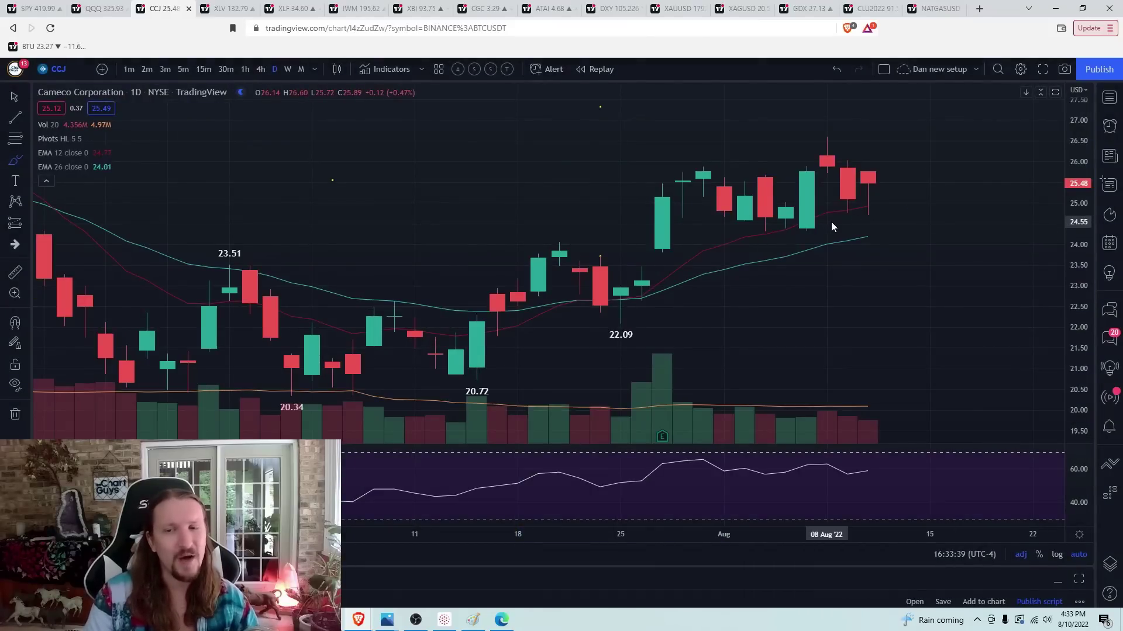
Switch CCJ to weekly and brush a yellow path from 32.49 through 20.02, 28.28 and 20.34.
left_click(287, 69)
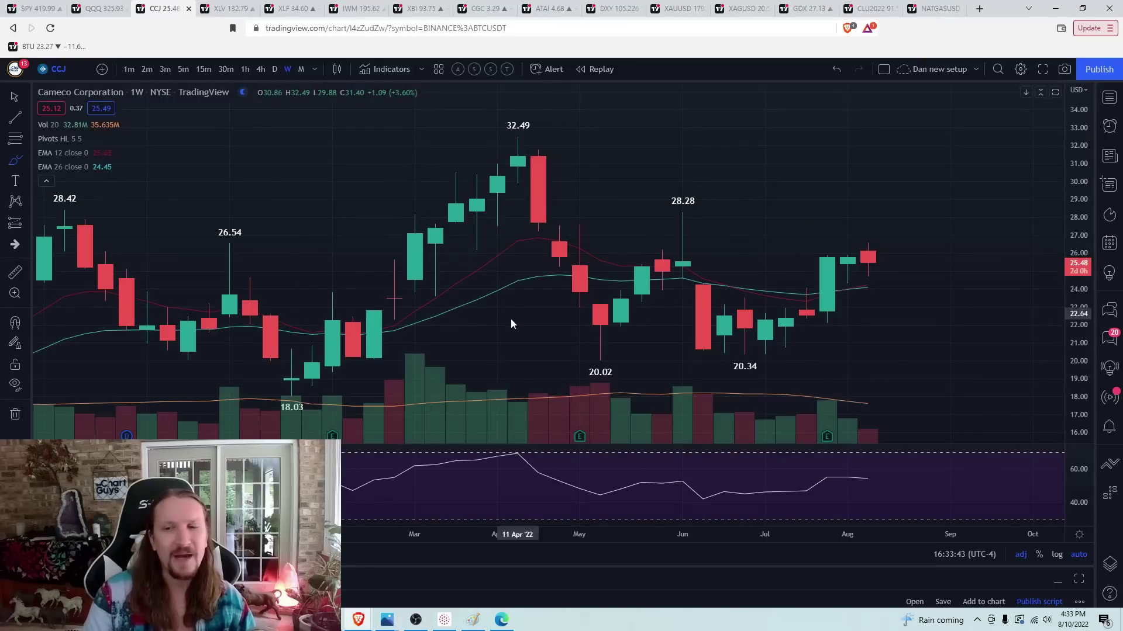
scroll(511, 323, "up", 3)
left_click(26, 159)
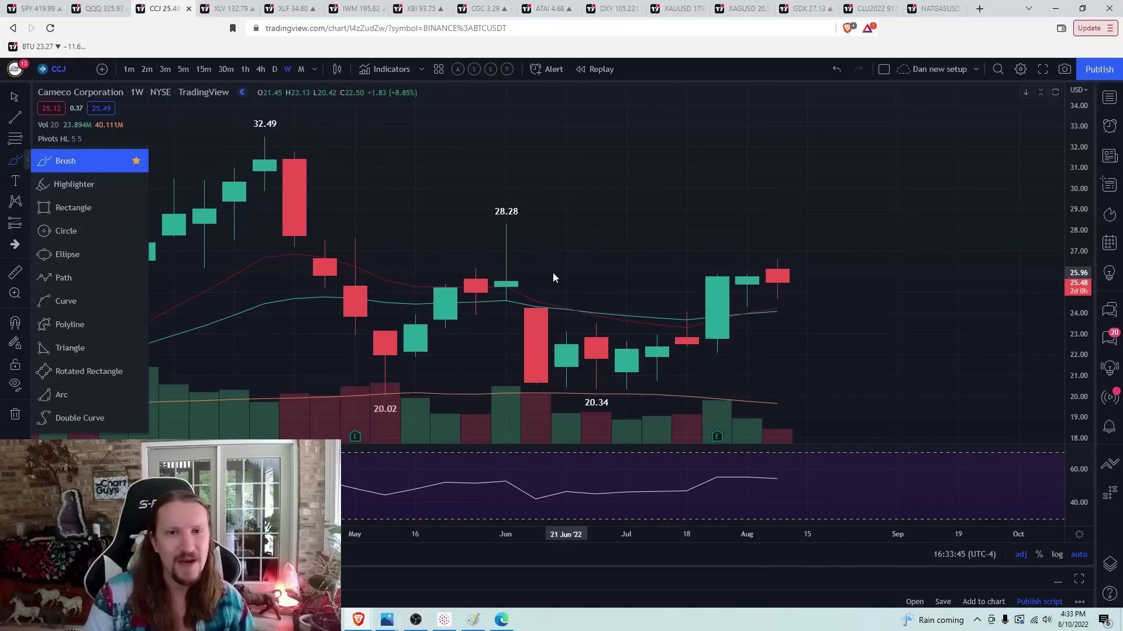
mouse_move(266, 133)
left_mouse_down()
mouse_move(385, 391)
mouse_move(489, 237)
mouse_move(505, 236)
mouse_move(539, 321)
mouse_move(597, 412)
mouse_move(724, 289)
mouse_move(772, 260)
mouse_move(837, 329)
left_mouse_up()
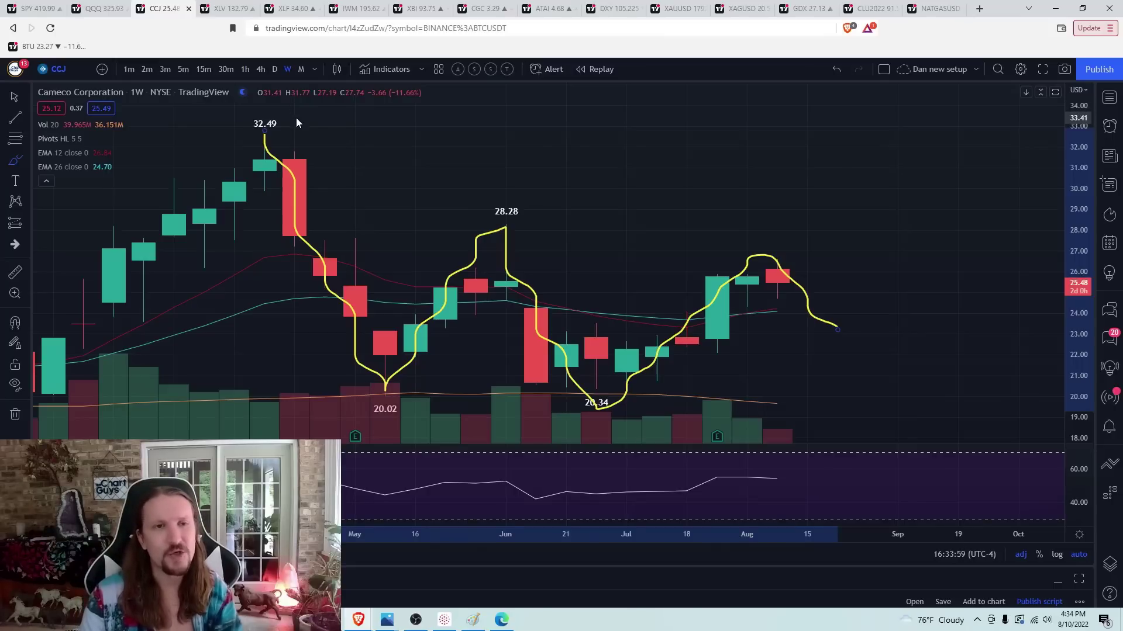
Load XLE on 1D bars and draw a short line across its 78.66 high.
type("XLE")
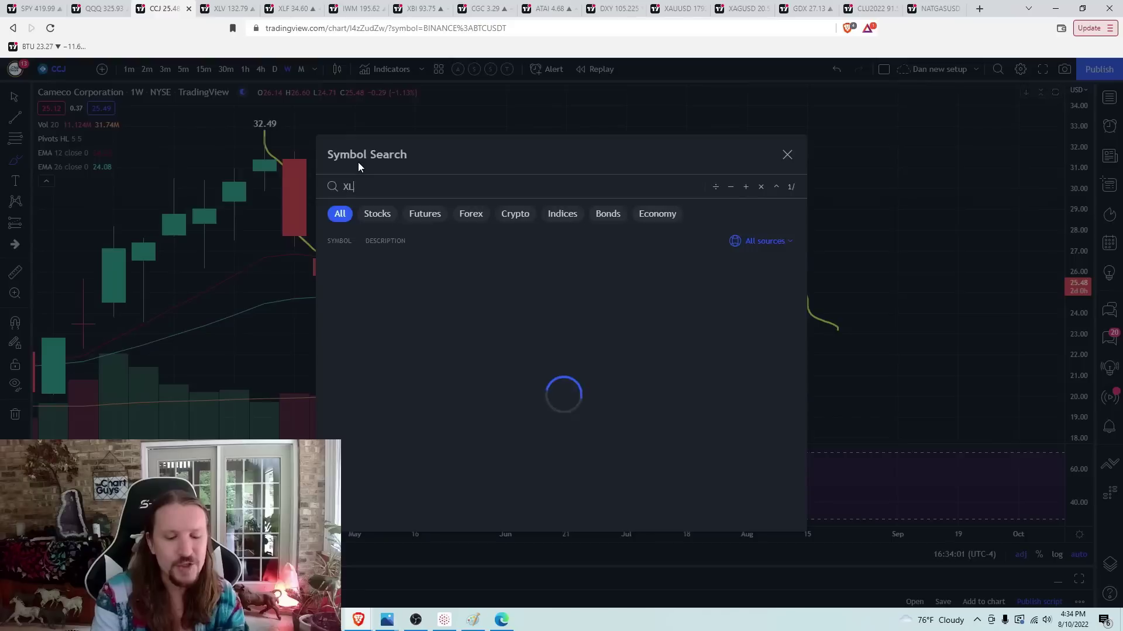
key("Return")
type("1D")
key("Return")
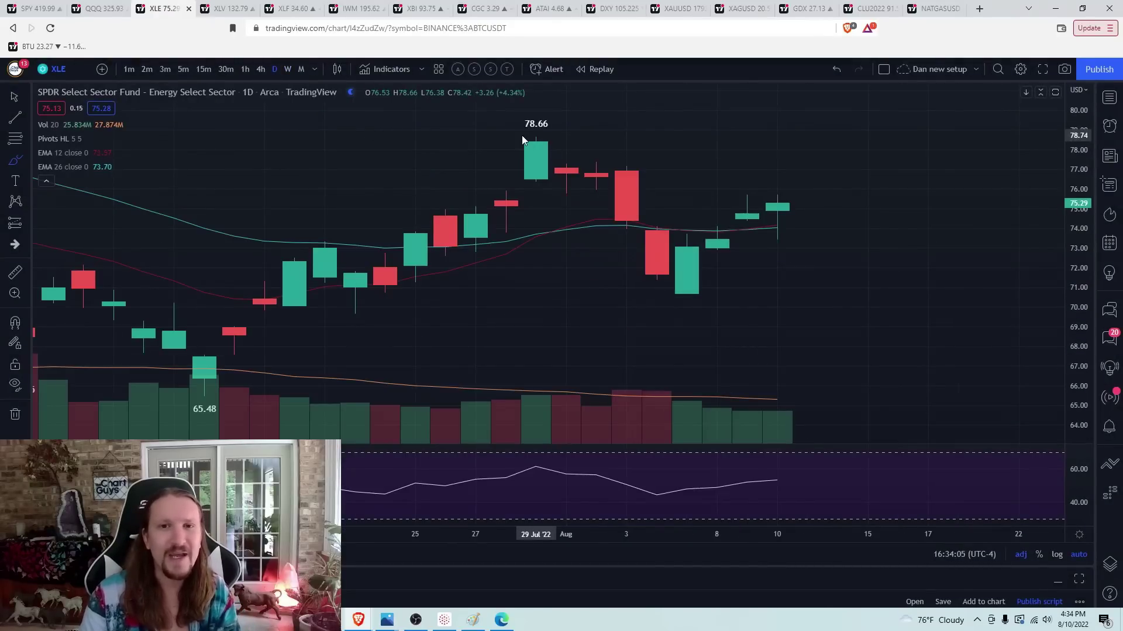
left_click_drag(566, 136, 513, 136)
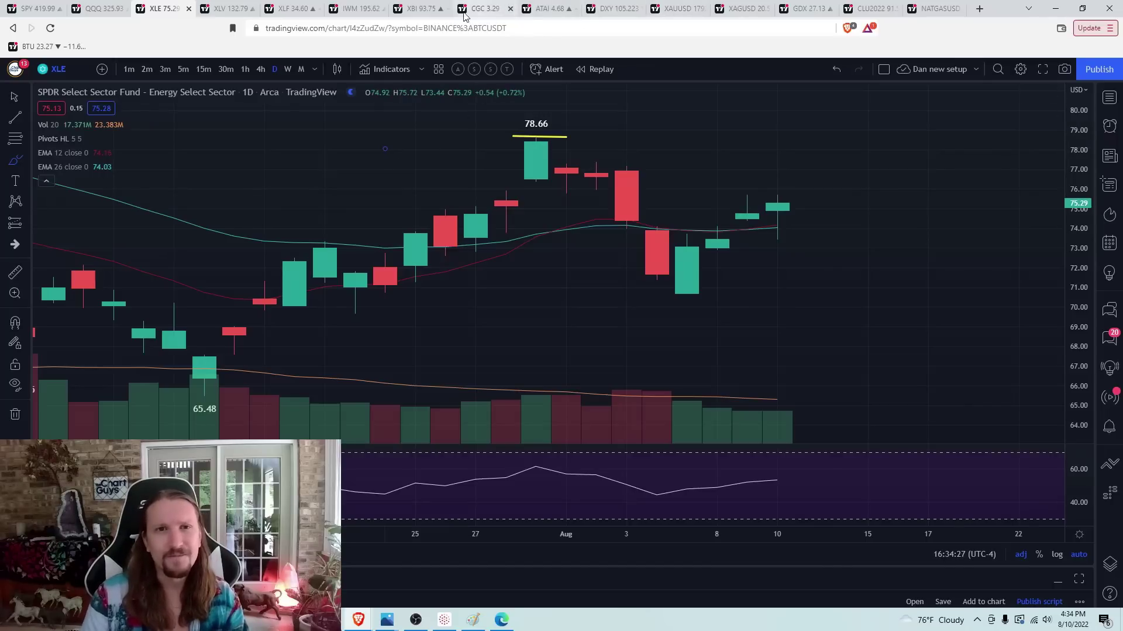
Switch to the XBI biotech chart and set it to 15-minute candles.
left_click(426, 9)
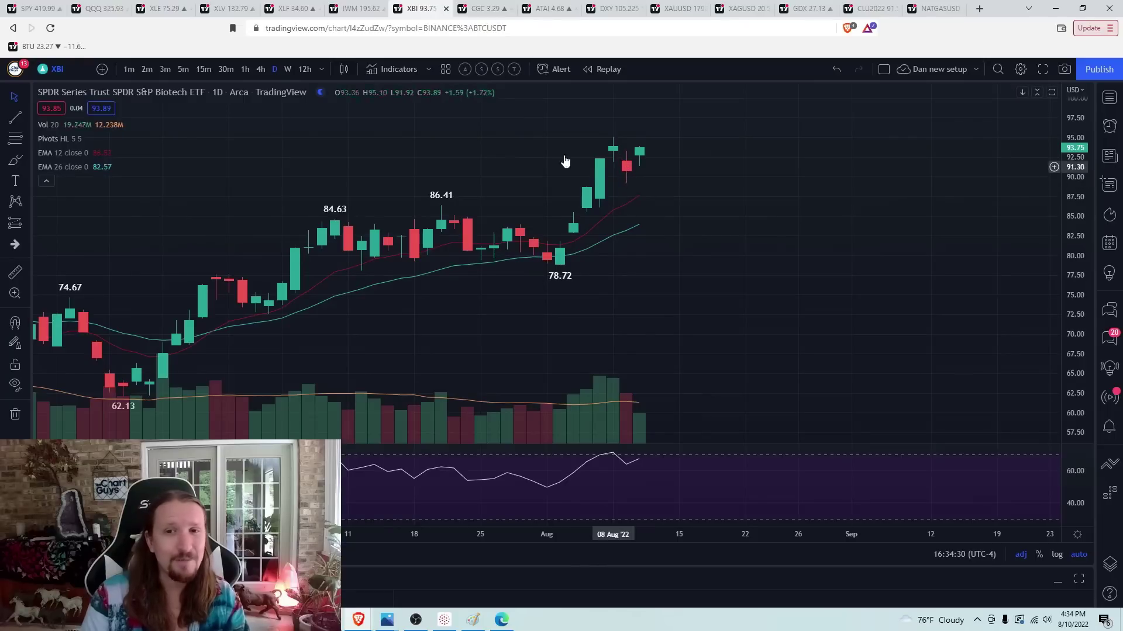
left_click(245, 69)
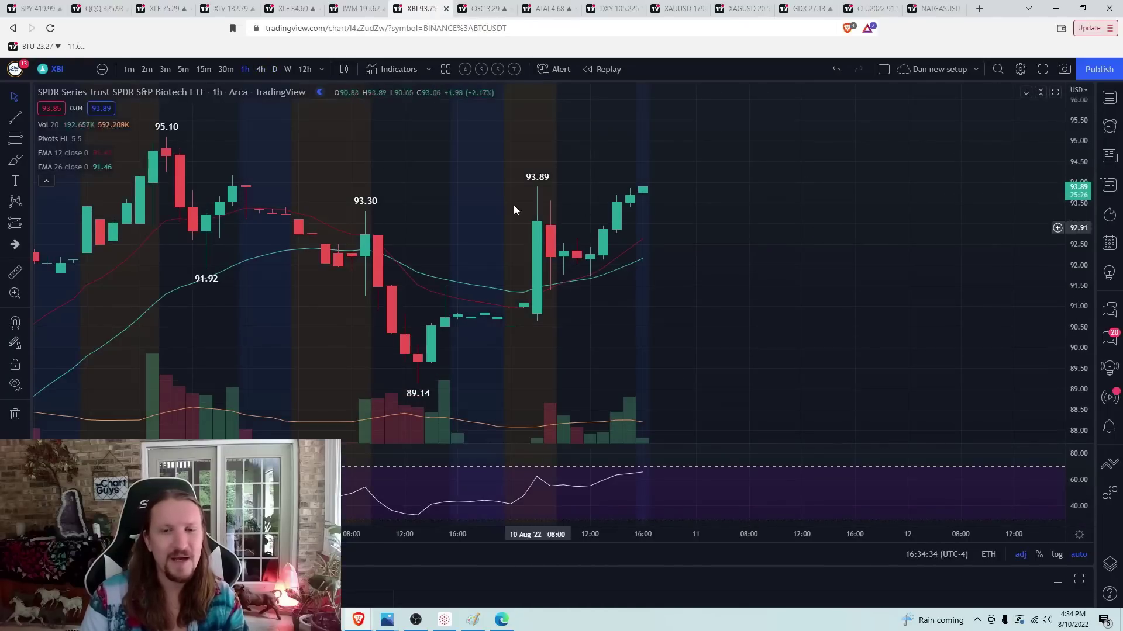
left_click(204, 71)
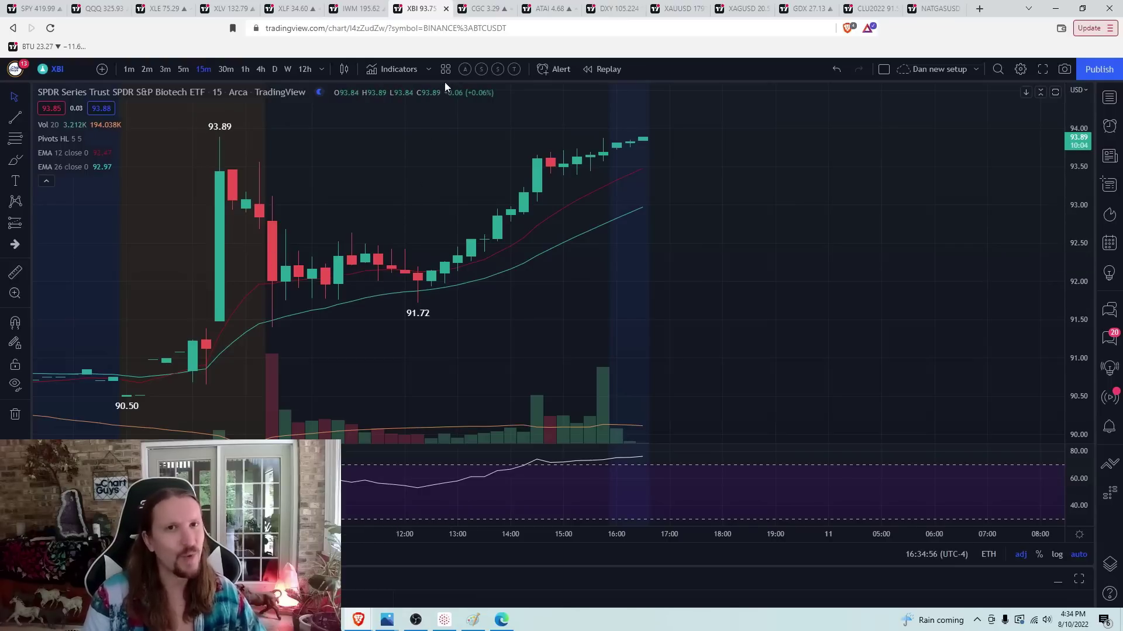
Switch to the Canopy Growth chart and measure the rise of the 05 Aug candle.
left_click(480, 8)
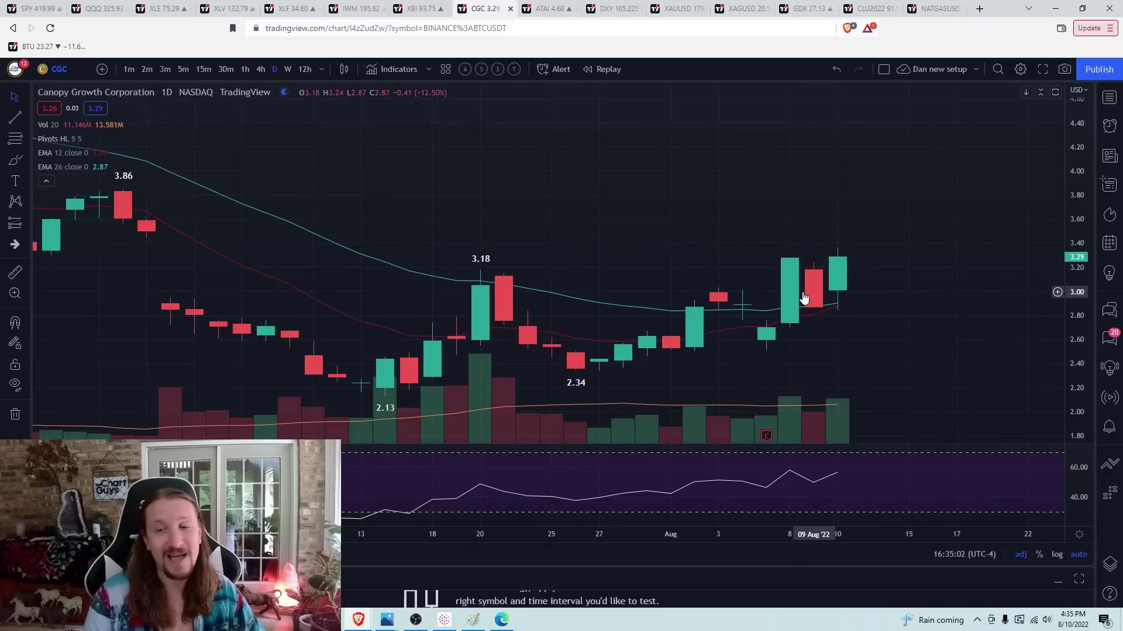
left_click(768, 328, "shift")
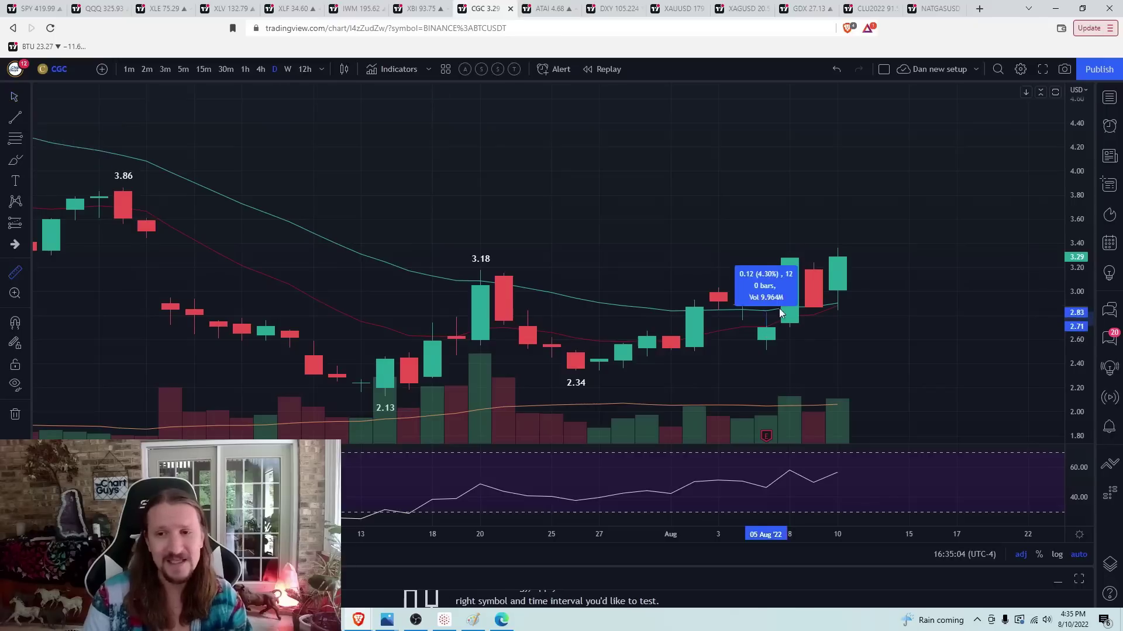
left_click(788, 263)
left_click(924, 240)
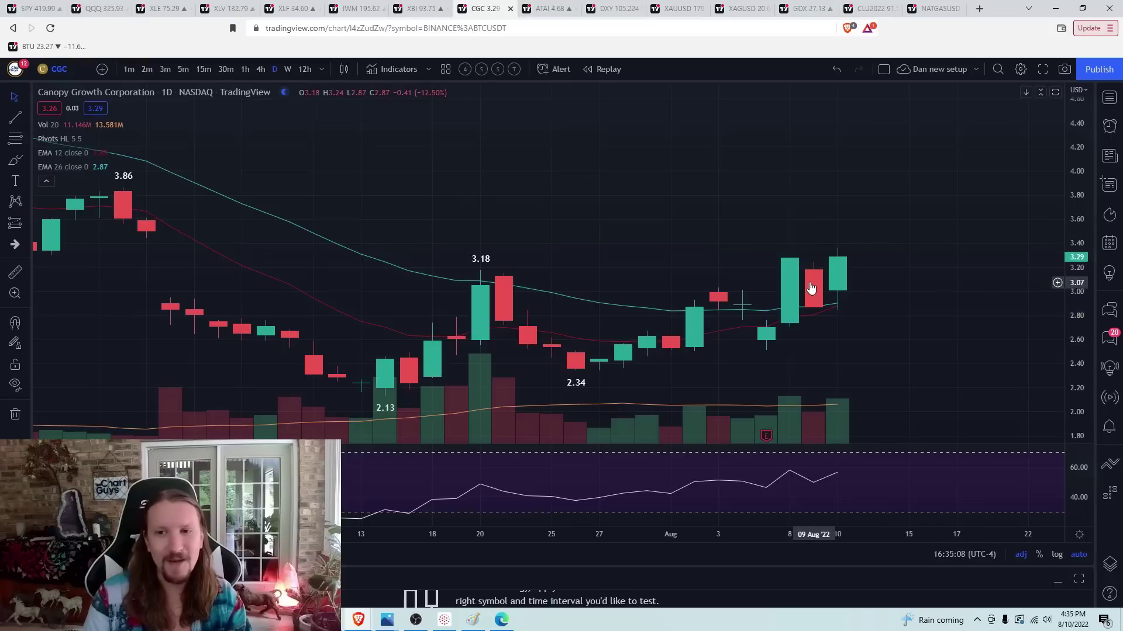
Measure the 08 Aug candle's drop and the 10 Aug candle's gain with the ruler.
left_click(790, 259, "shift")
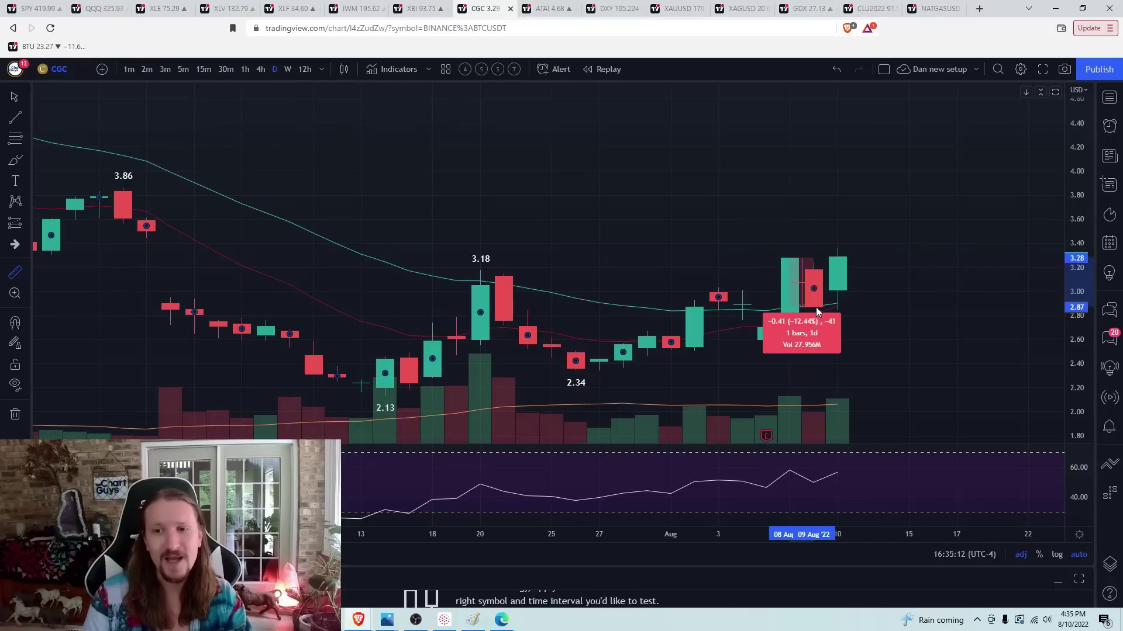
left_click(815, 307)
left_click(830, 310)
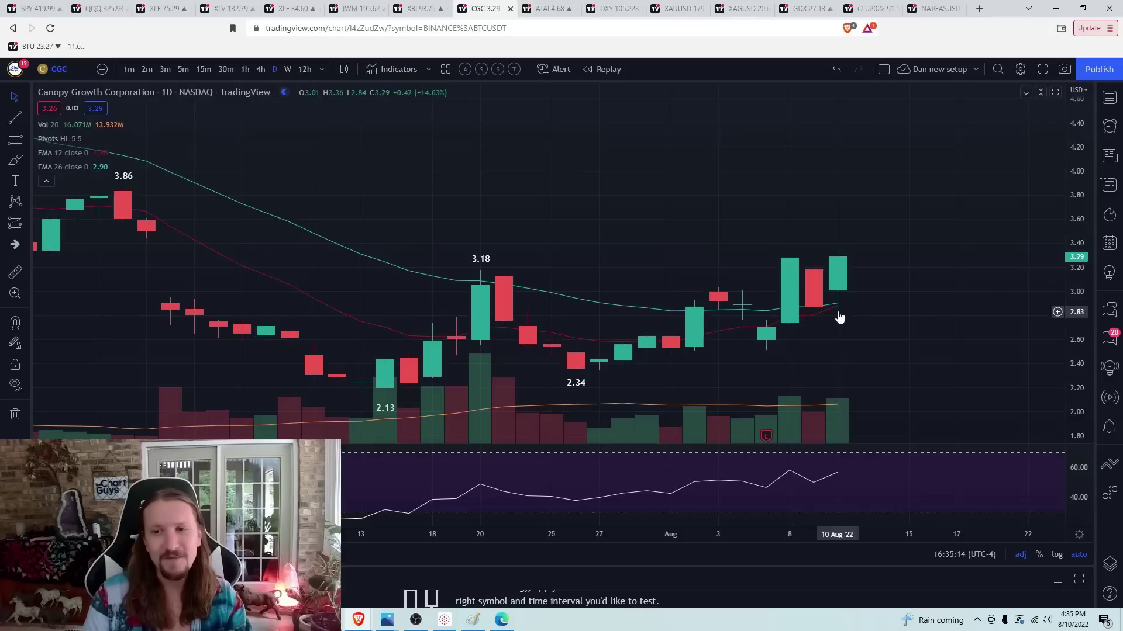
left_click(838, 310, "shift")
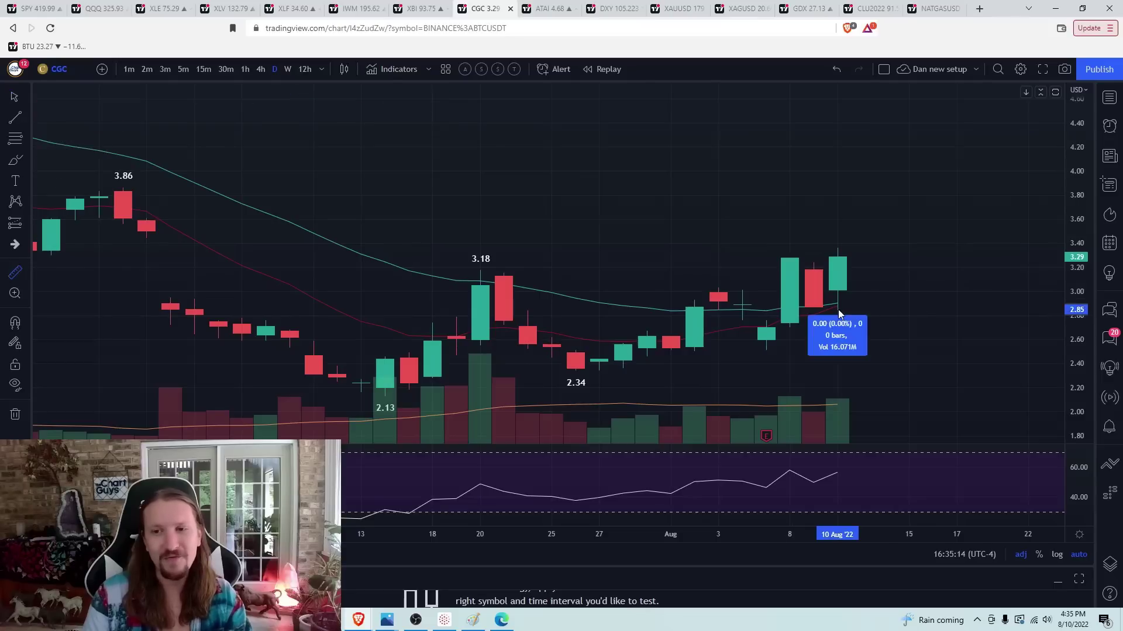
left_click(839, 253)
left_click(907, 279)
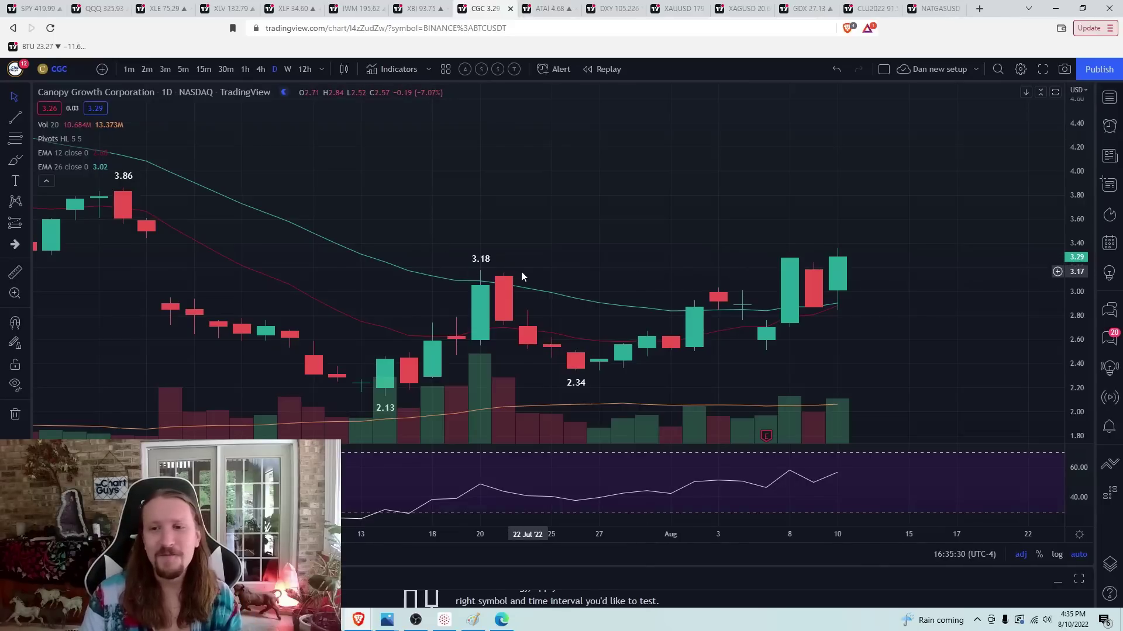
scroll(621, 223, "down", 1)
scroll(621, 222, "down", 1)
scroll(616, 212, "down", 1)
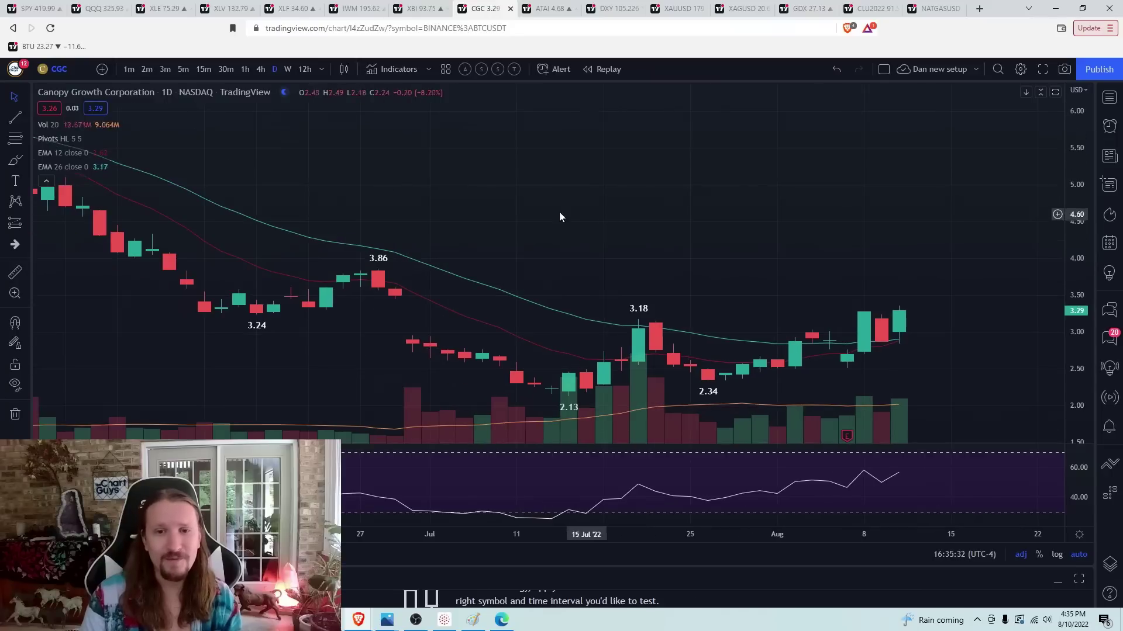
left_click(288, 74)
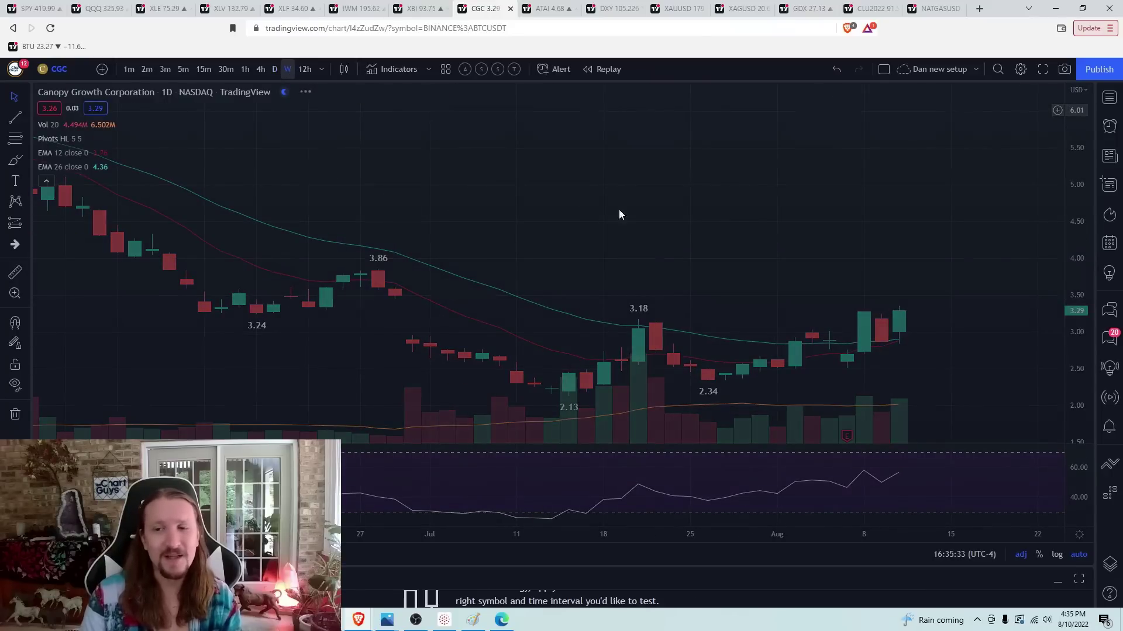
scroll(690, 263, "up", 2)
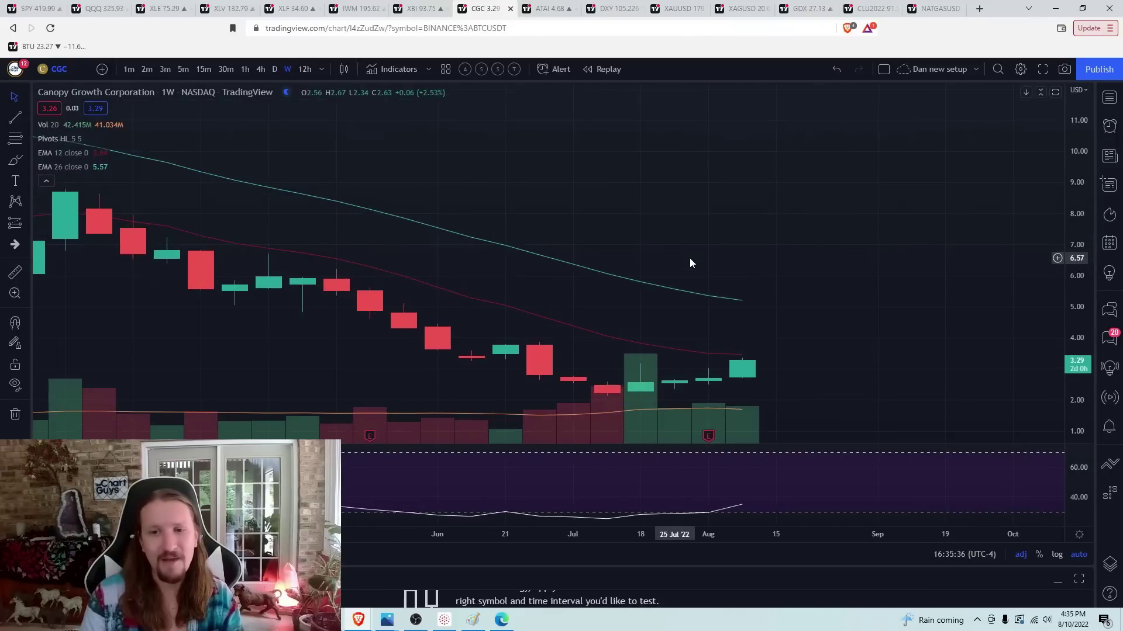
left_click(275, 70)
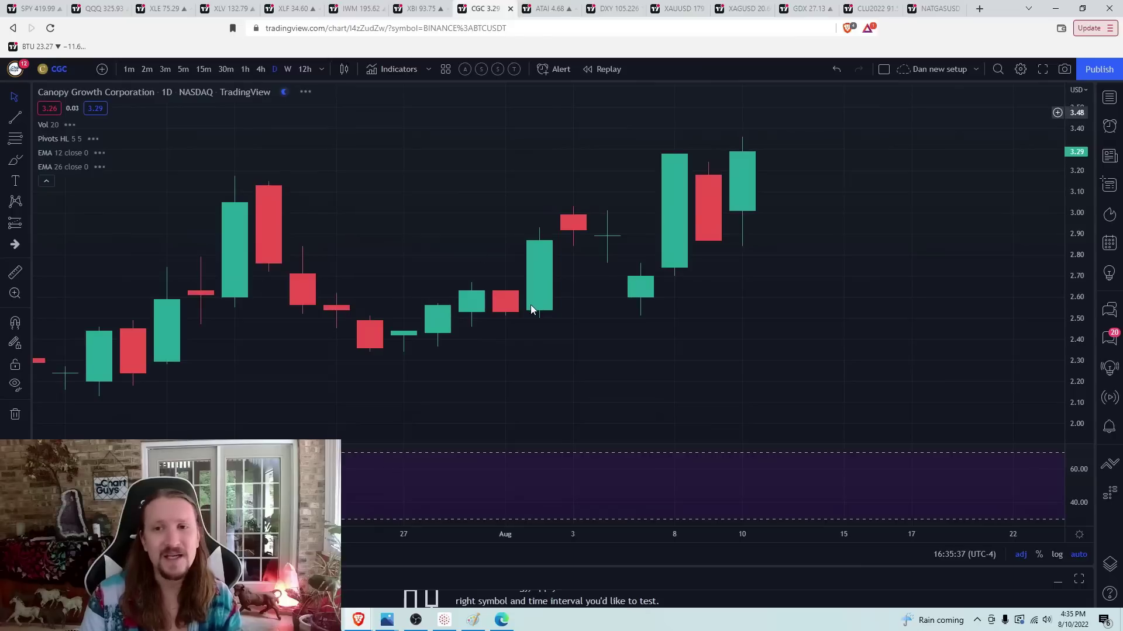
scroll(531, 309, "down", 4)
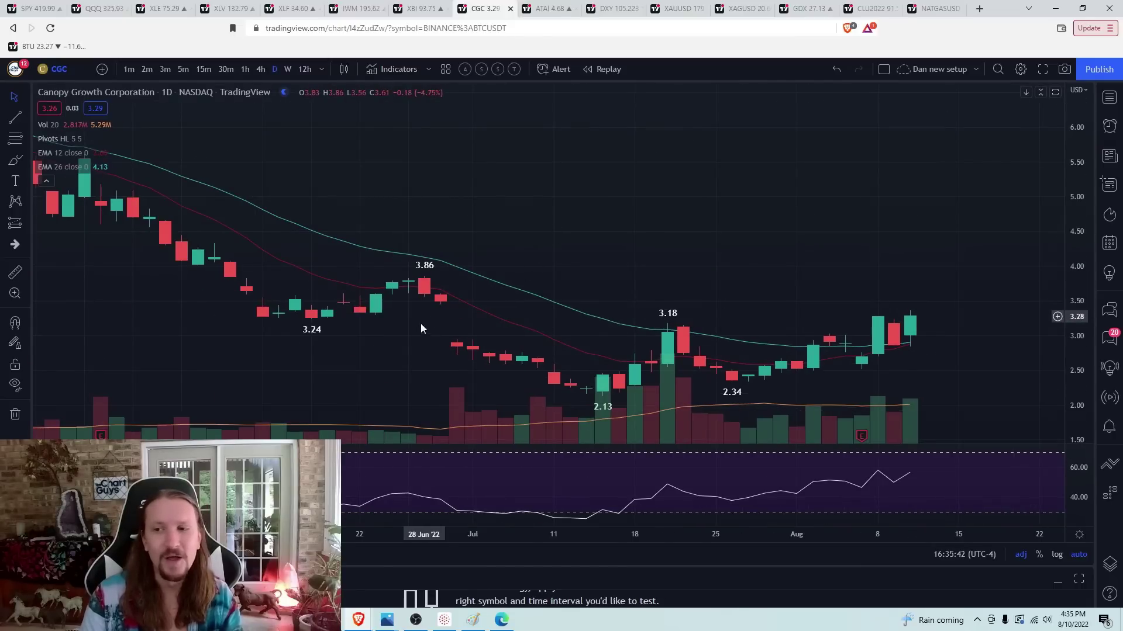
scroll(599, 321, "up", 1)
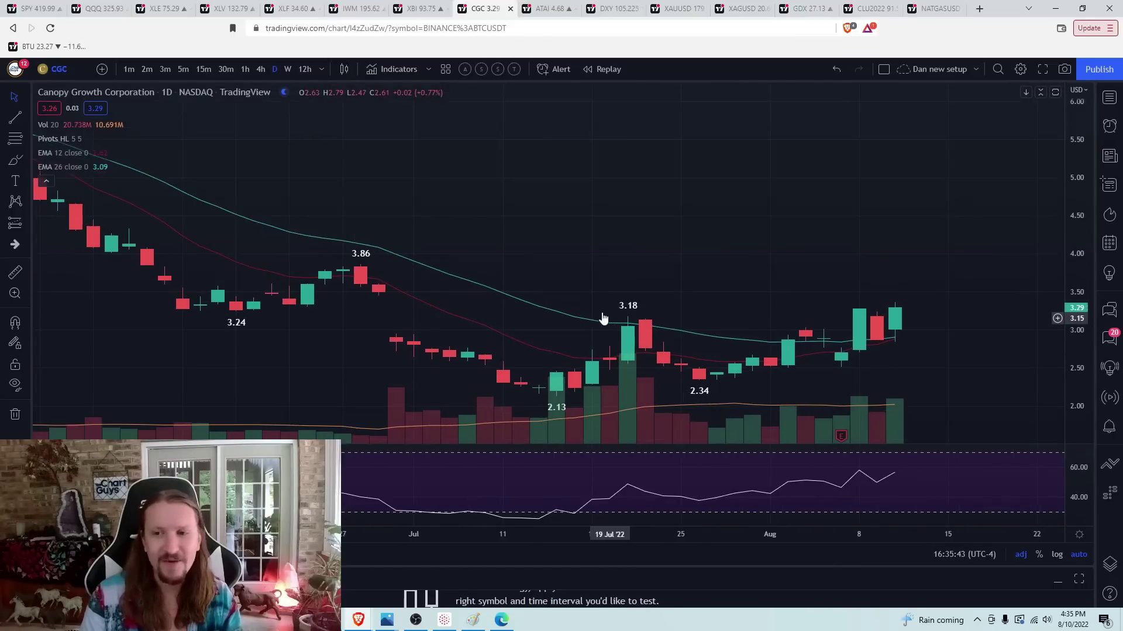
scroll(840, 327, "up", 2)
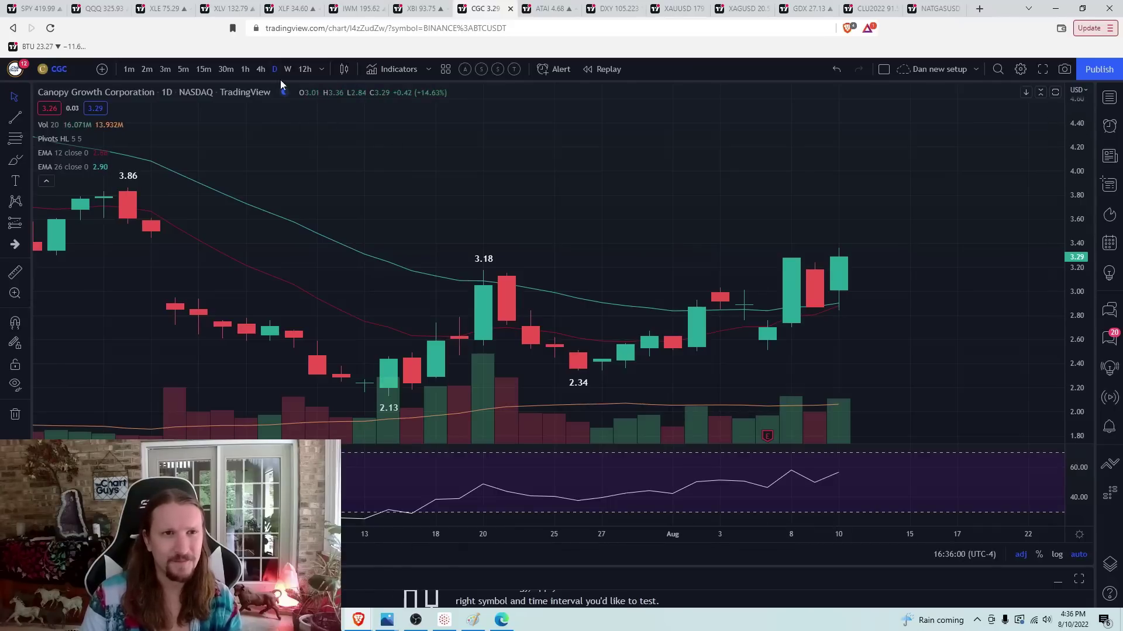
View the XLV health care fund on weekly bars, then bring up the XLF financials chart.
left_click(169, 6)
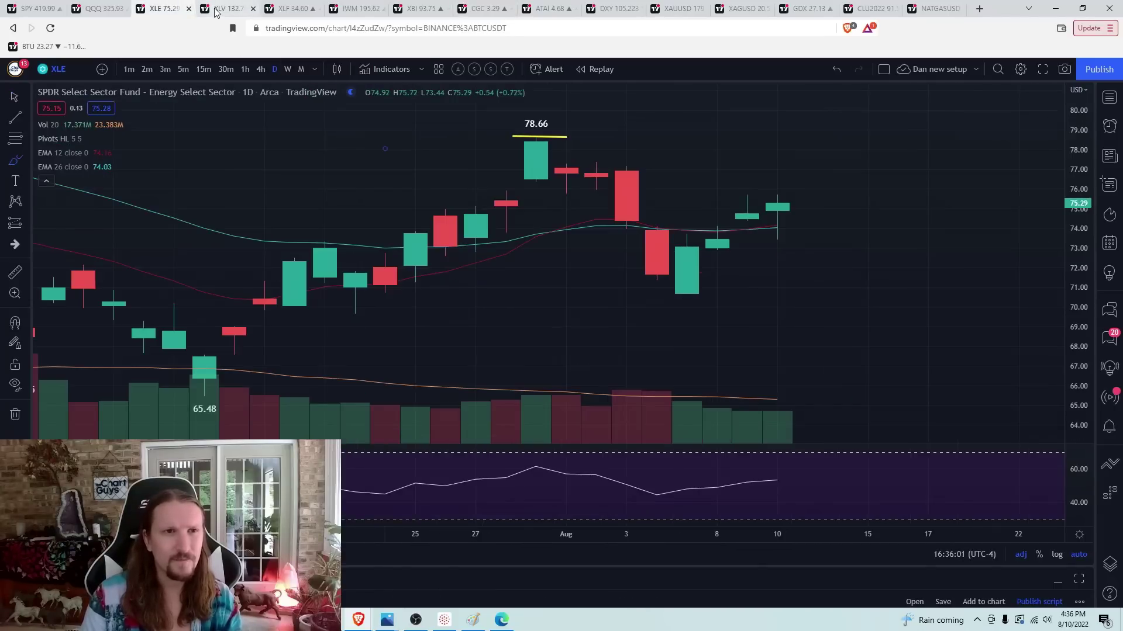
left_click(216, 8)
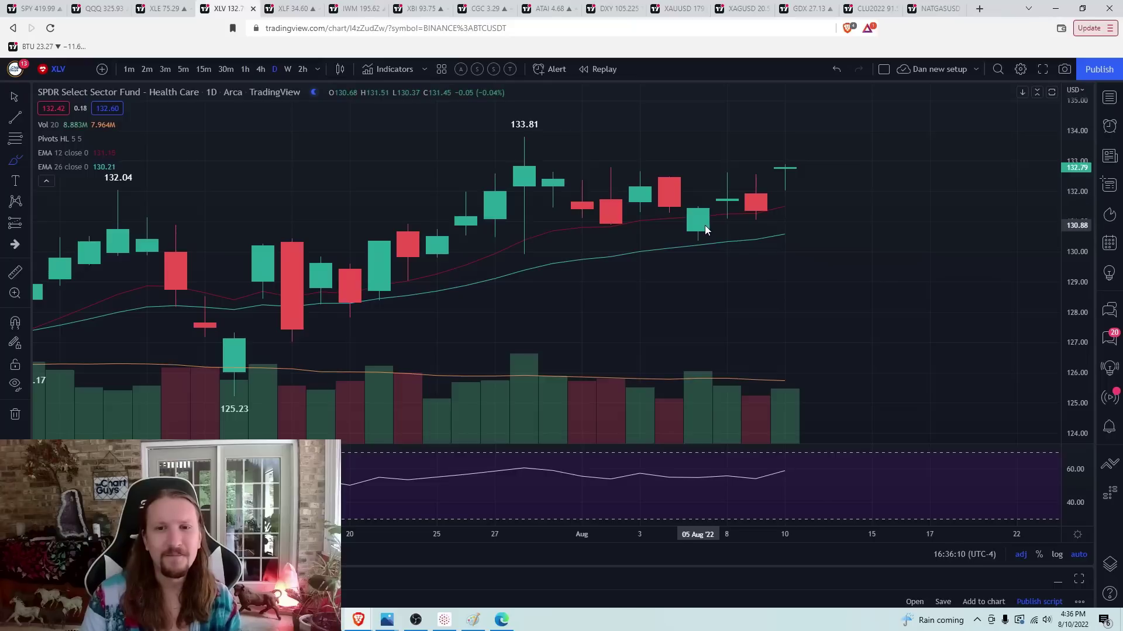
scroll(561, 198, "down", 3)
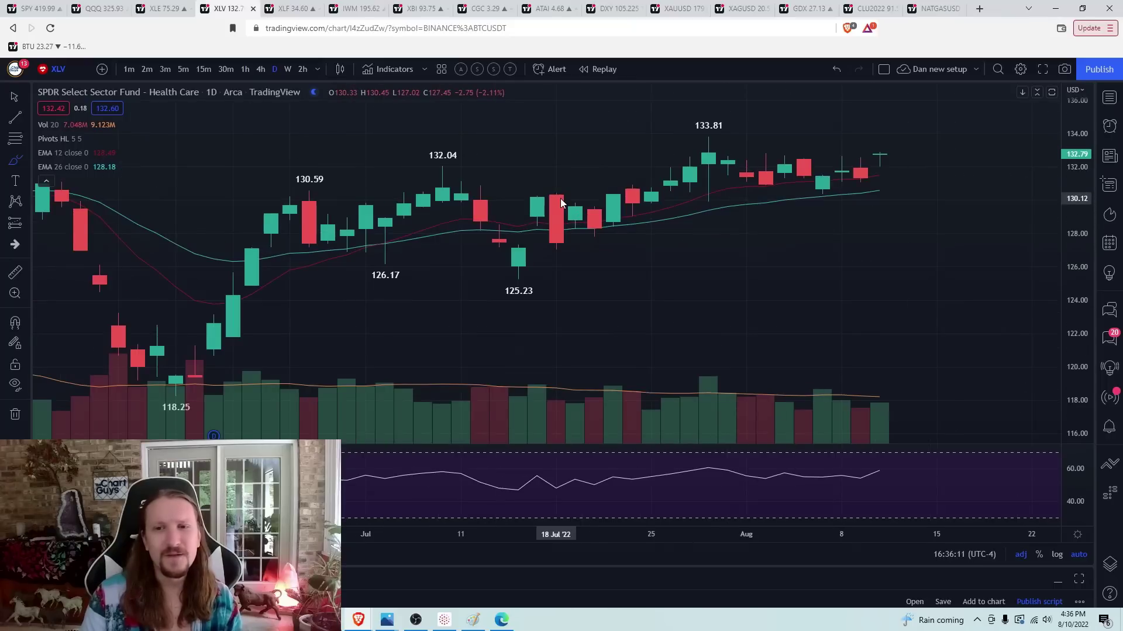
left_click(287, 69)
scroll(479, 180, "up", 3)
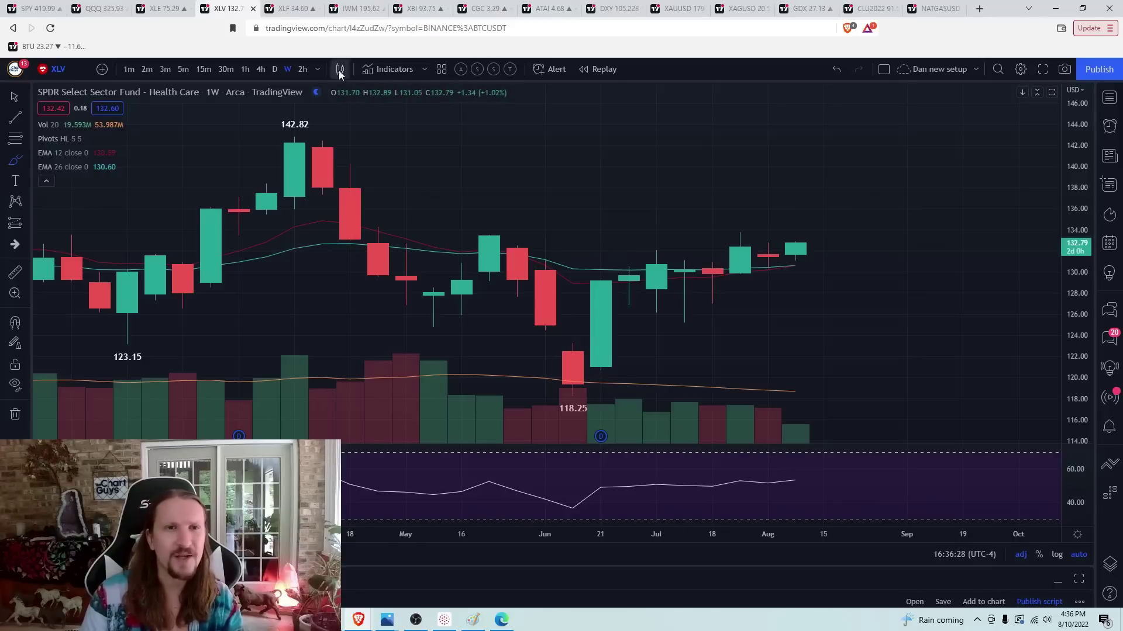
left_click(290, 8)
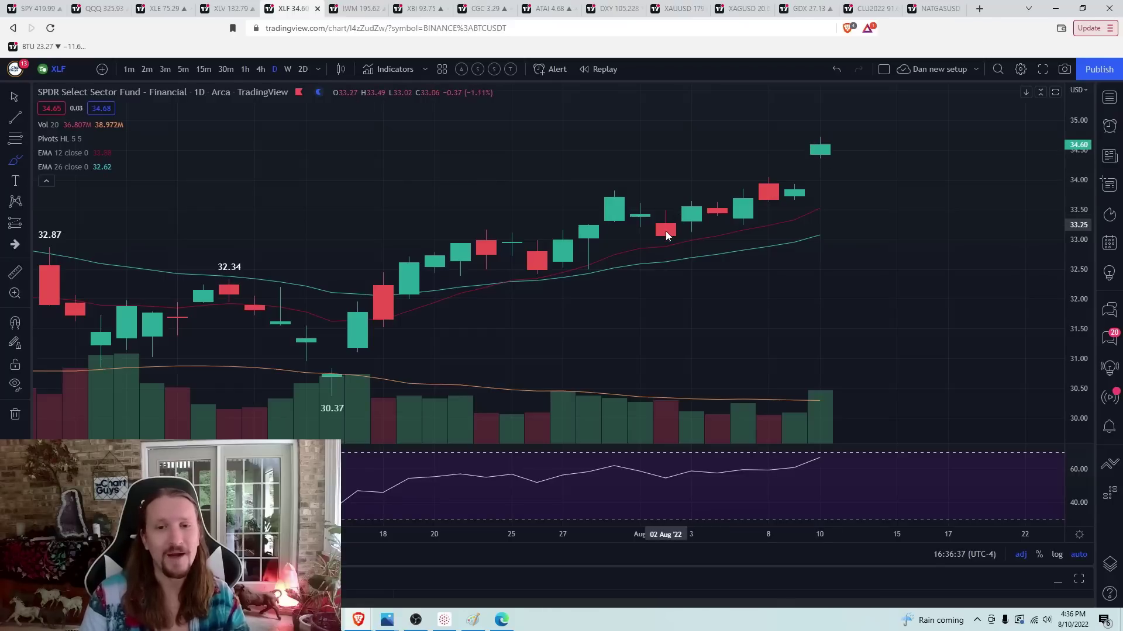
Sketch a yellow freehand stroke on the XLF daily chart.
scroll(563, 254, "down", 2)
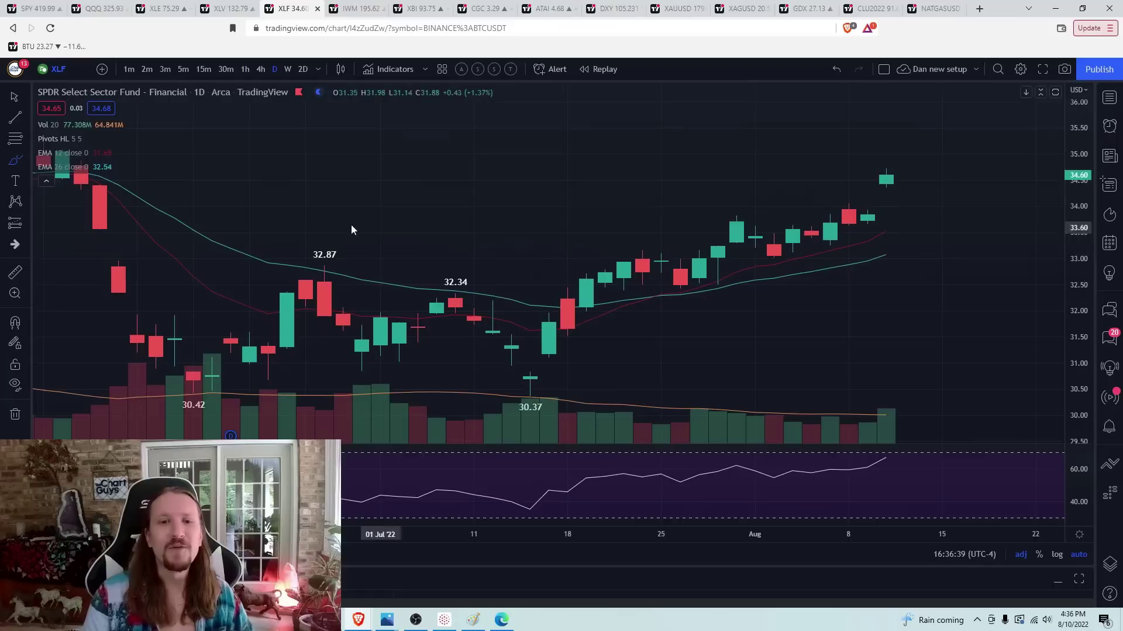
left_click(26, 160)
mouse_move(643, 251)
left_mouse_down()
mouse_move(661, 275)
mouse_move(735, 316)
left_mouse_up()
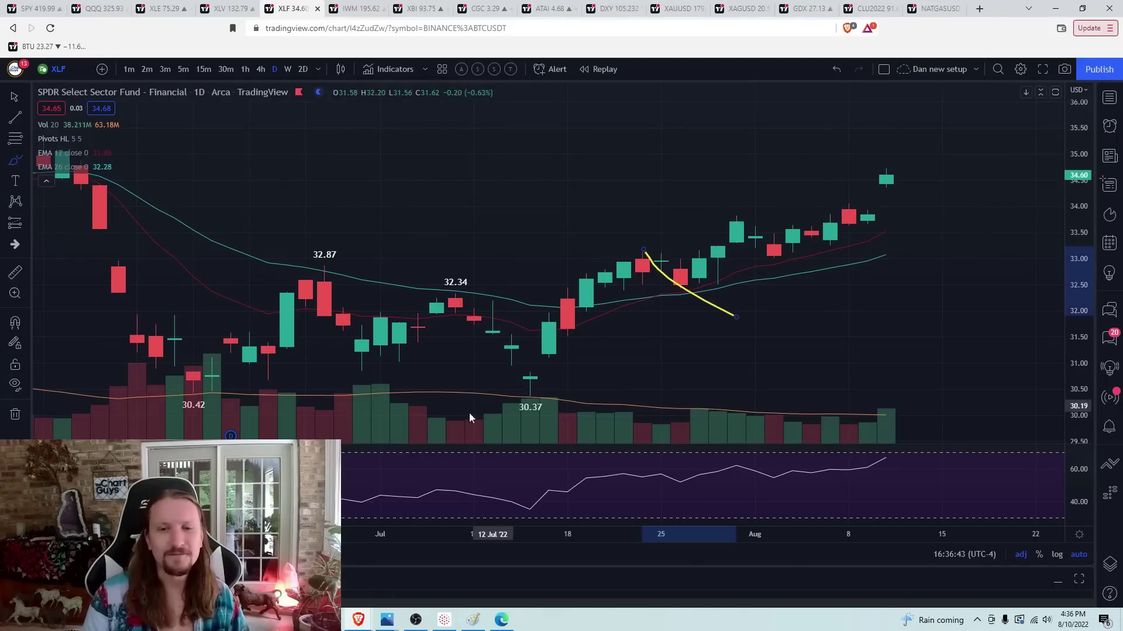
Replace the old brush stroke with one rising from the 30.37 low, then go weekly.
left_click(26, 415)
left_click(40, 410)
mouse_move(534, 387)
left_mouse_down()
mouse_move(571, 321)
mouse_move(639, 248)
mouse_move(675, 288)
left_mouse_up()
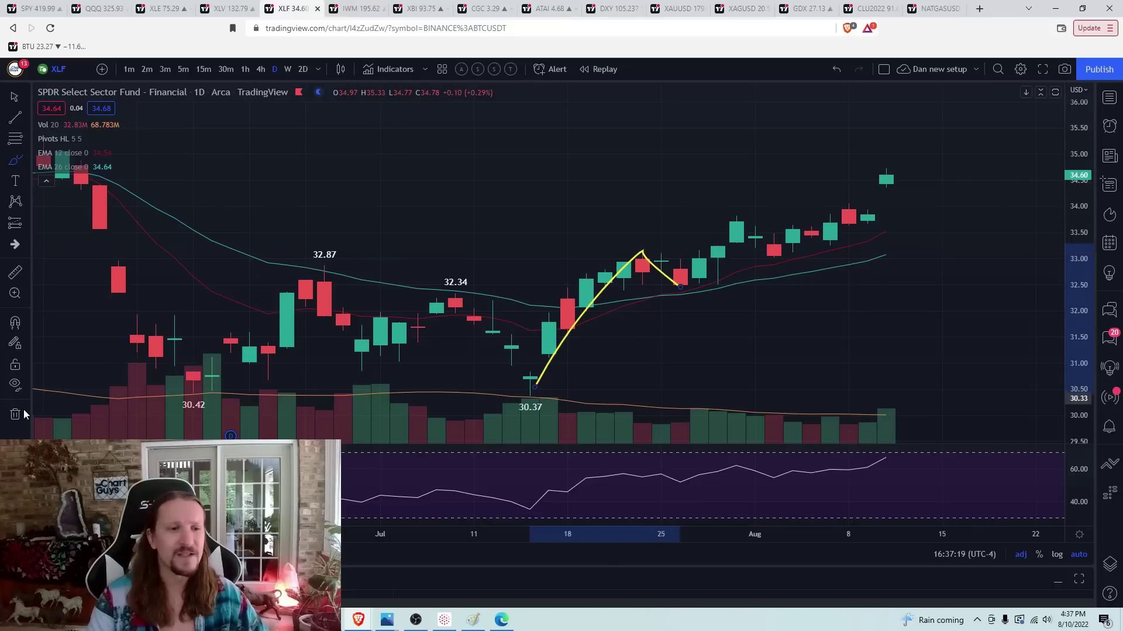
left_click(287, 73)
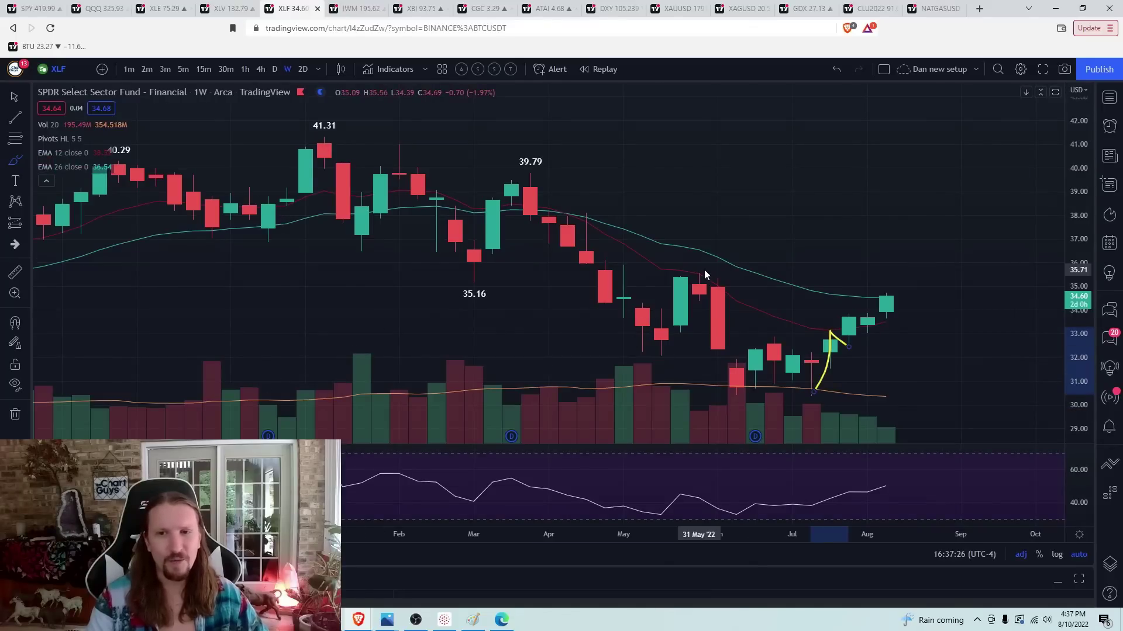
Remove the yellow arrow near Jul–Aug and switch XLF to the monthly chart with 1M.
left_click(15, 414)
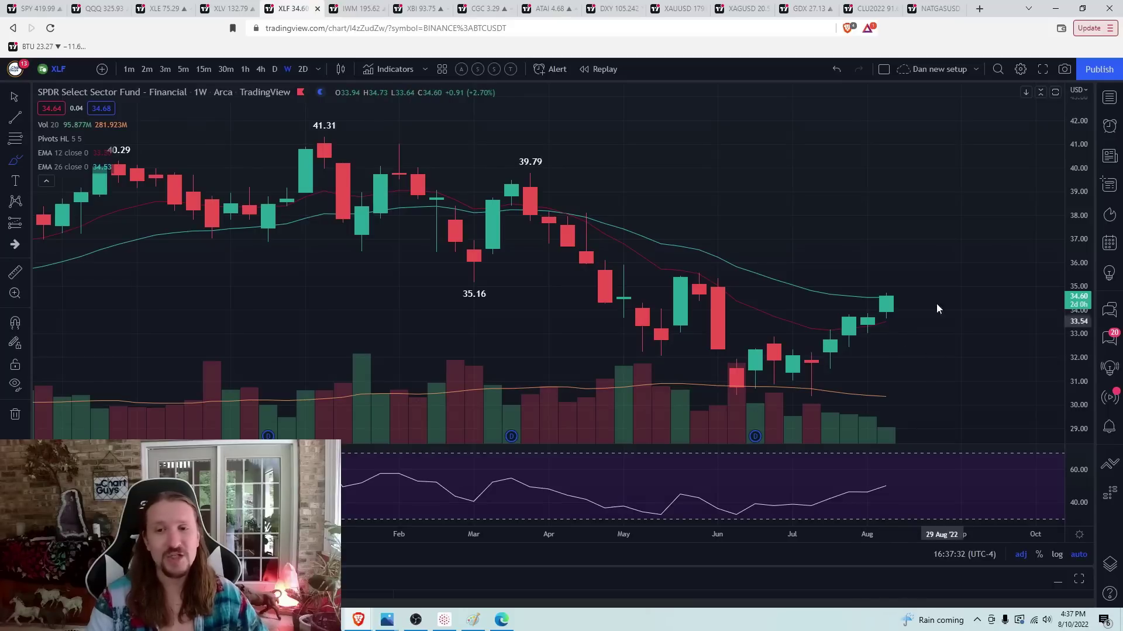
scroll(739, 229, "down", 3)
scroll(739, 229, "up", 3)
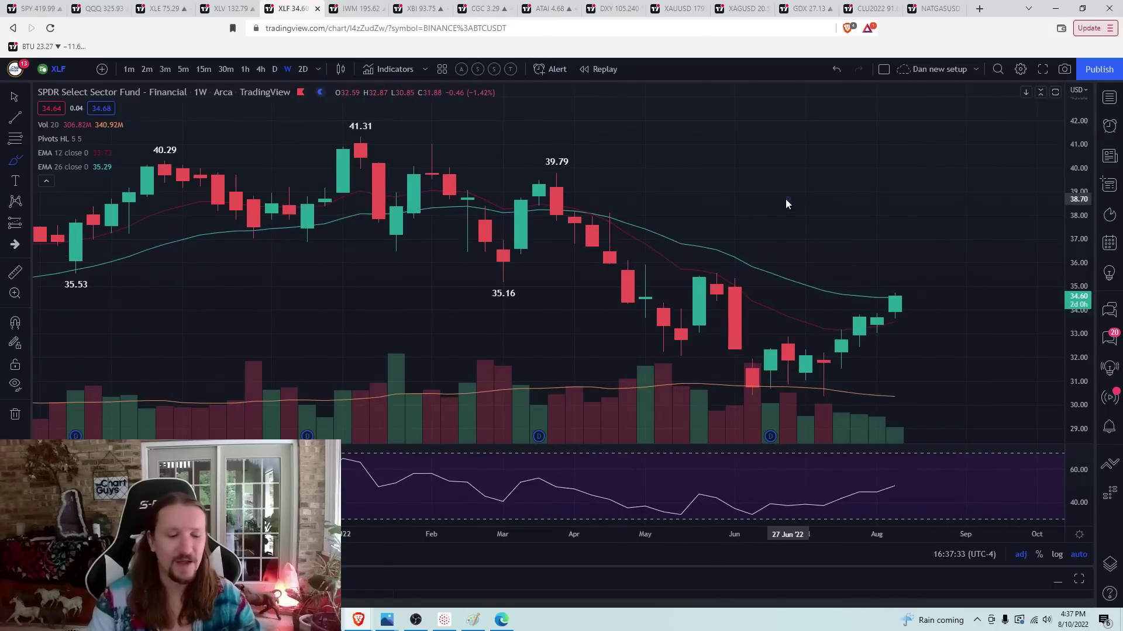
type("1M")
key("Return")
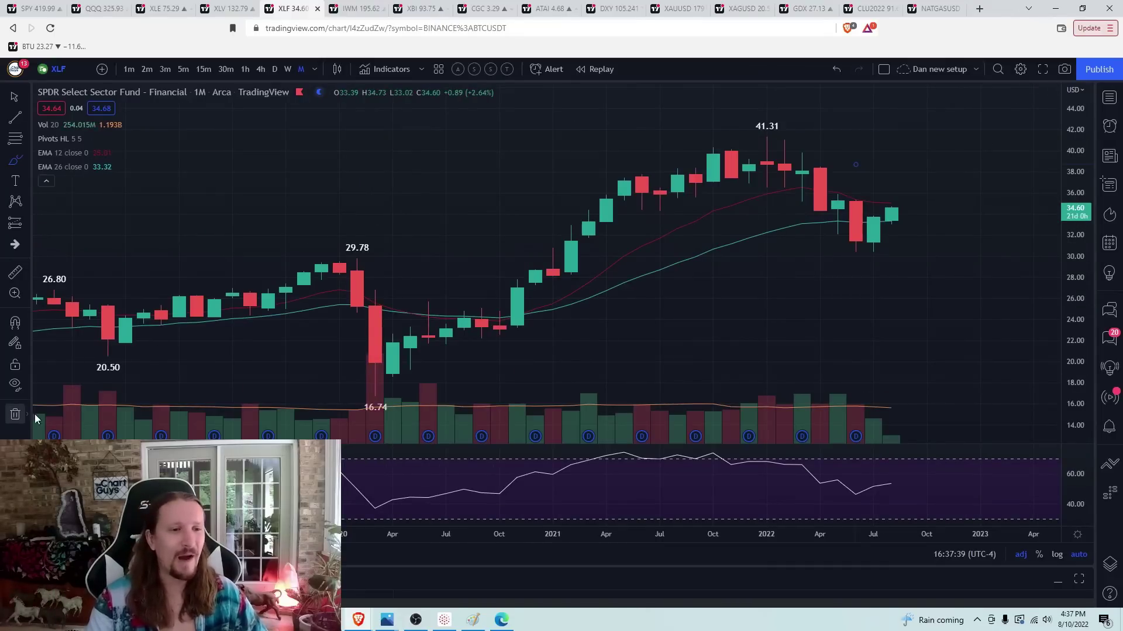
Delete the remaining drawing, then sketch and erase a yellow path from the 41.31 high.
mouse_move(37, 417)
left_click(75, 413)
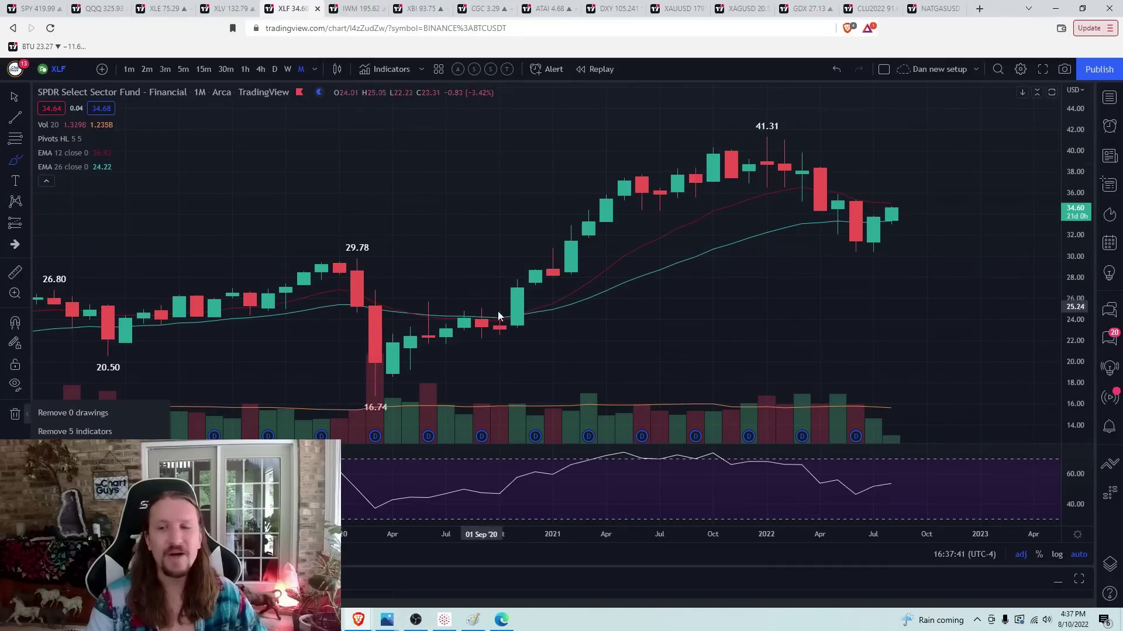
scroll(486, 303, "up", 2)
left_click(23, 162)
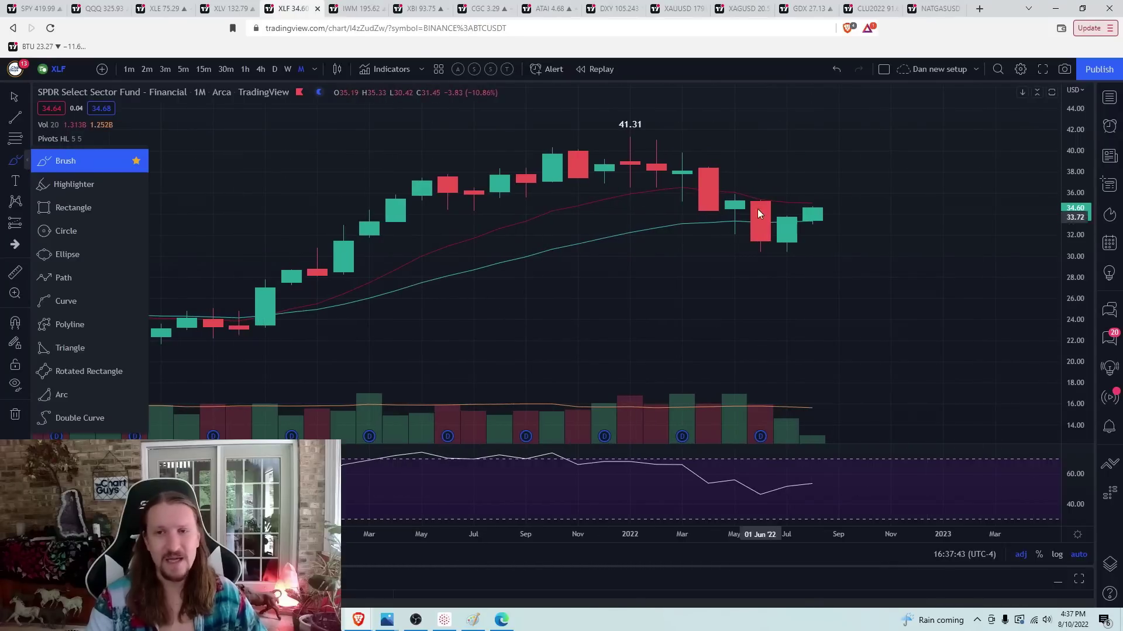
mouse_move(642, 150)
left_mouse_down()
mouse_move(776, 252)
mouse_move(830, 191)
mouse_move(891, 266)
left_mouse_up()
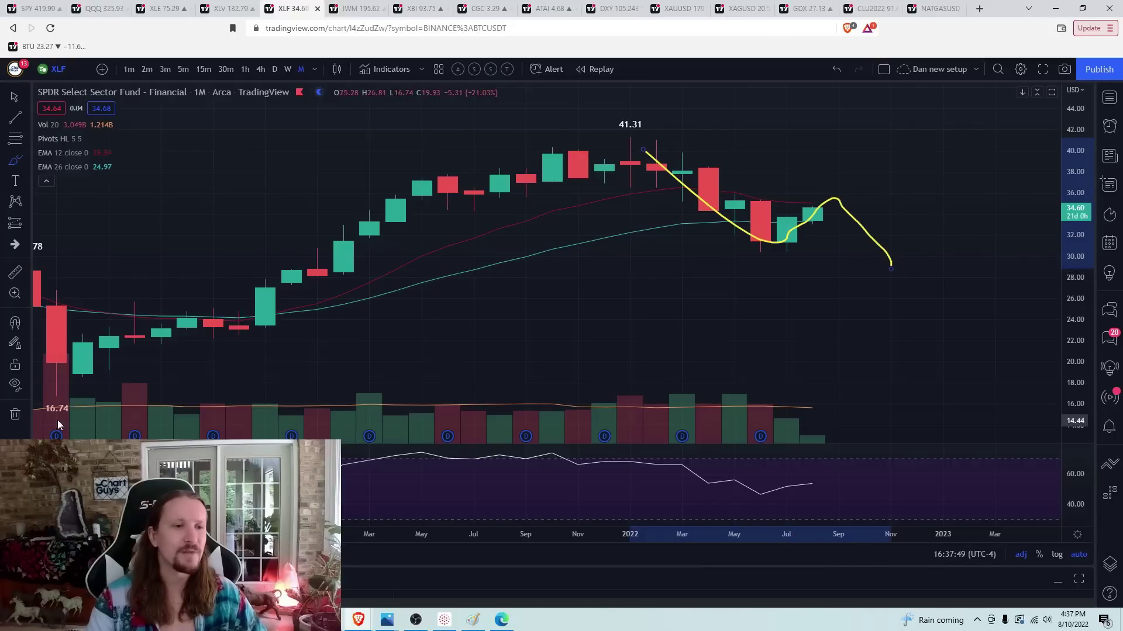
left_click(15, 414)
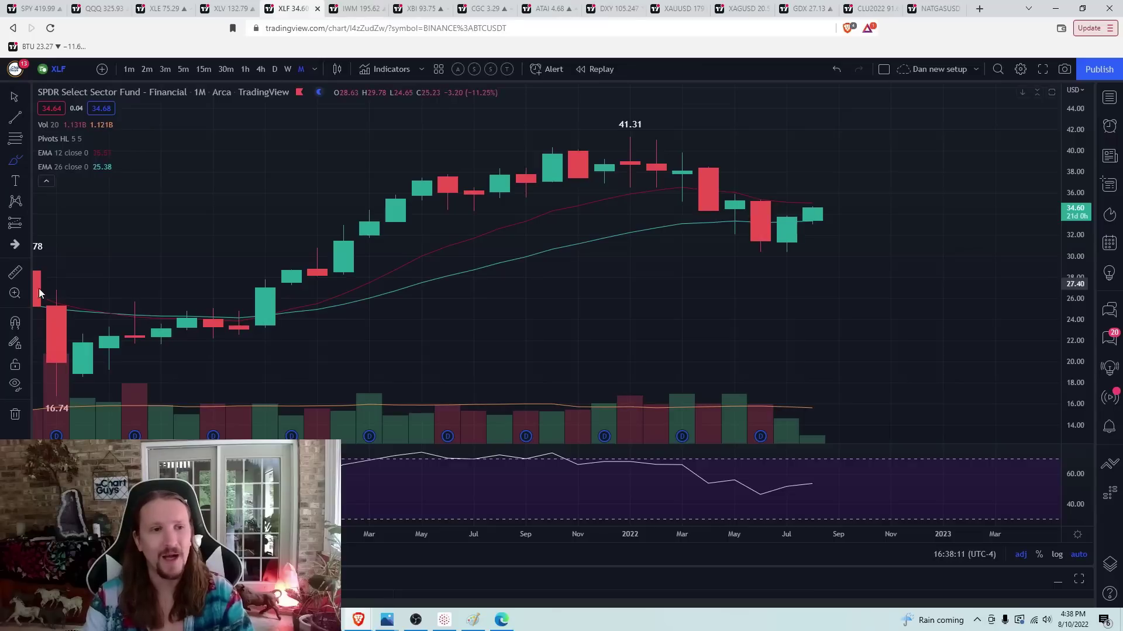
Turn on magnet mode so drawings snap to candle prices.
left_click(14, 322)
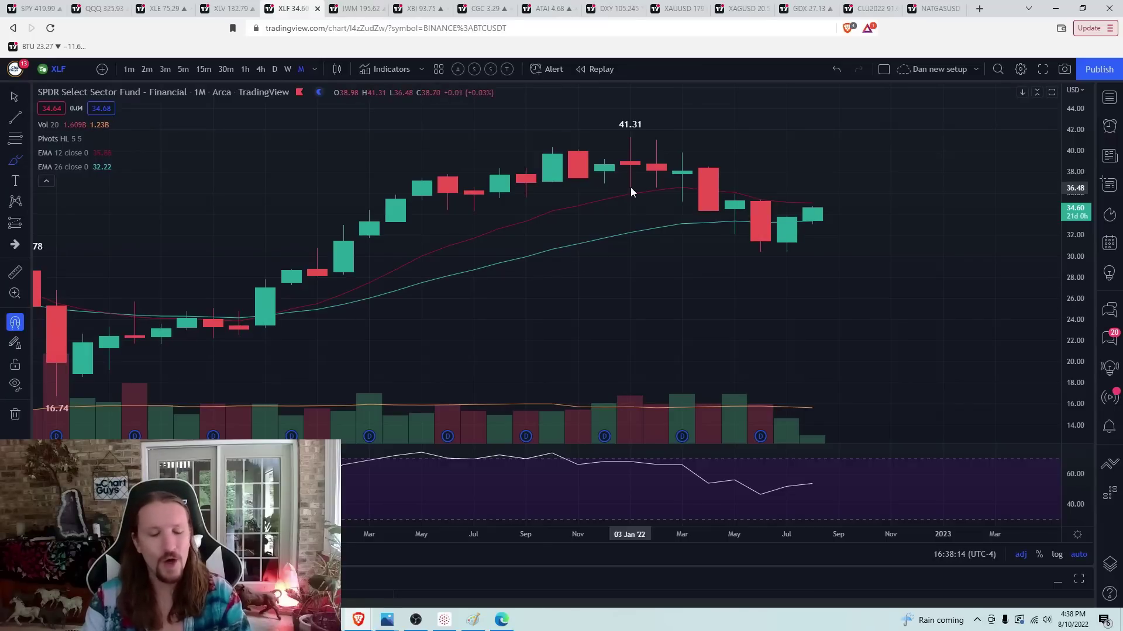
scroll(686, 246, "down", 5)
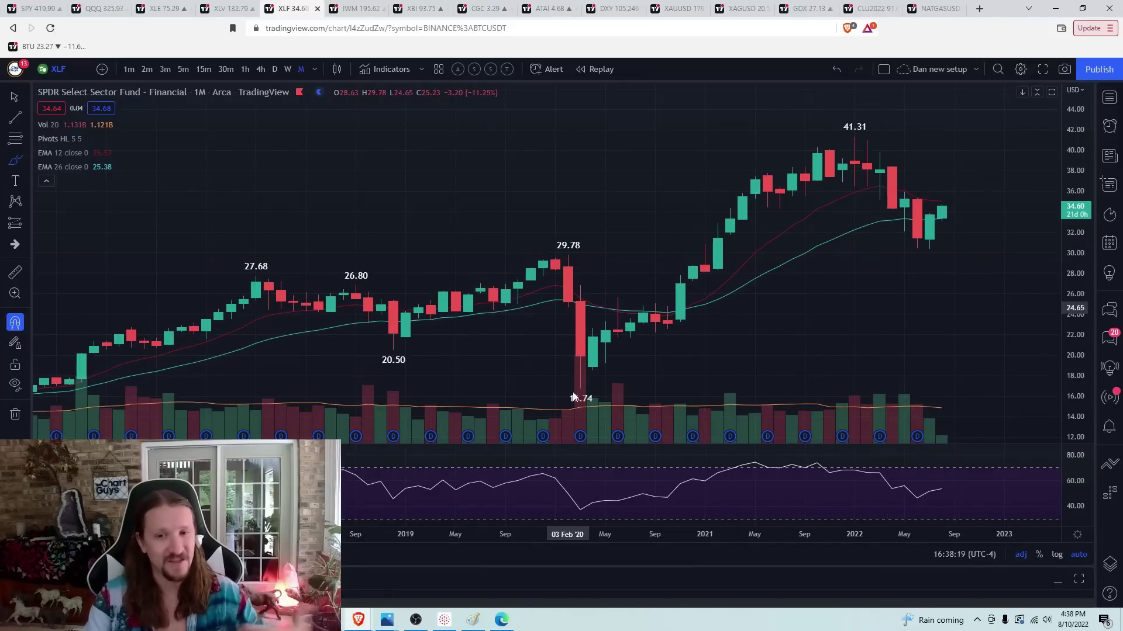
scroll(471, 354, "down", 1)
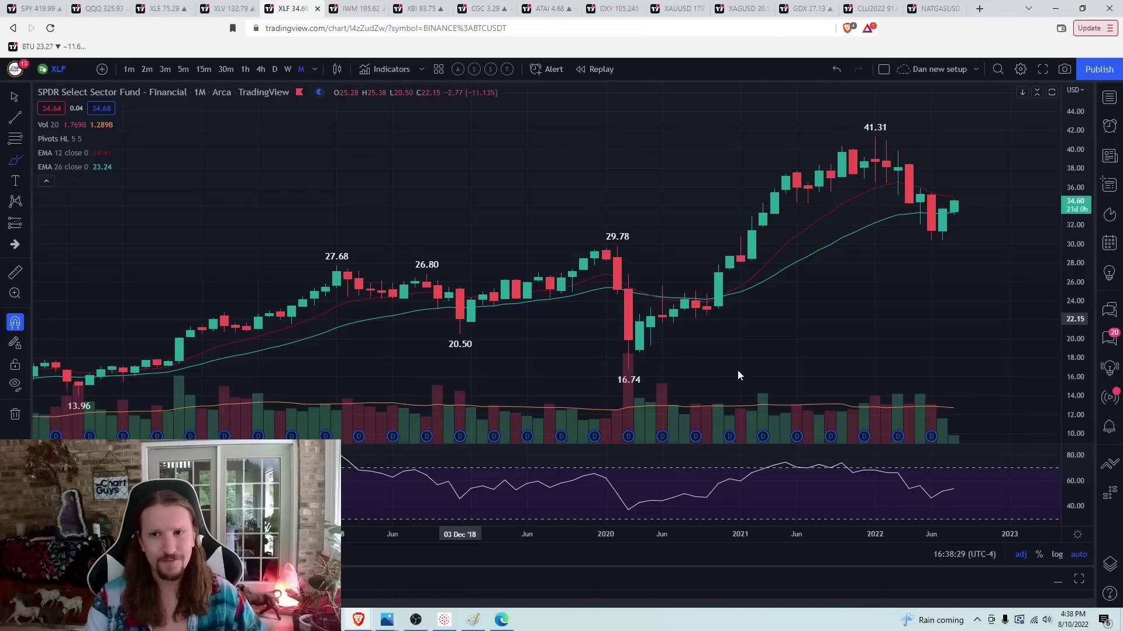
scroll(738, 375, "up", 4)
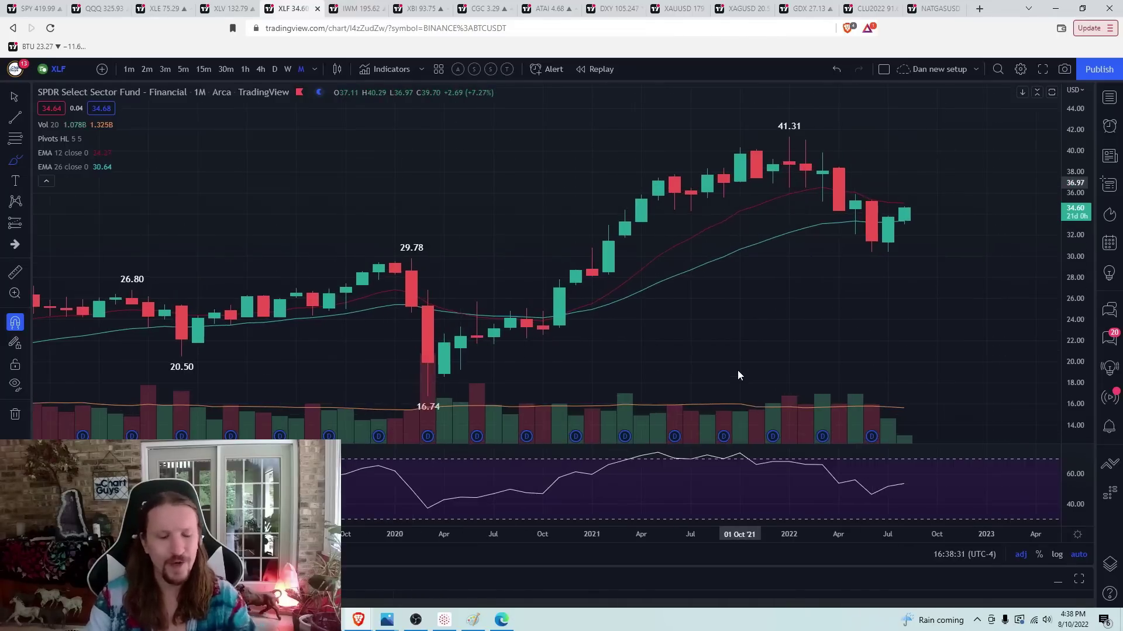
Draw a Fibonacci retracement from the 41.31 high to the 30.42 low.
key("alt+f")
left_click(698, 138)
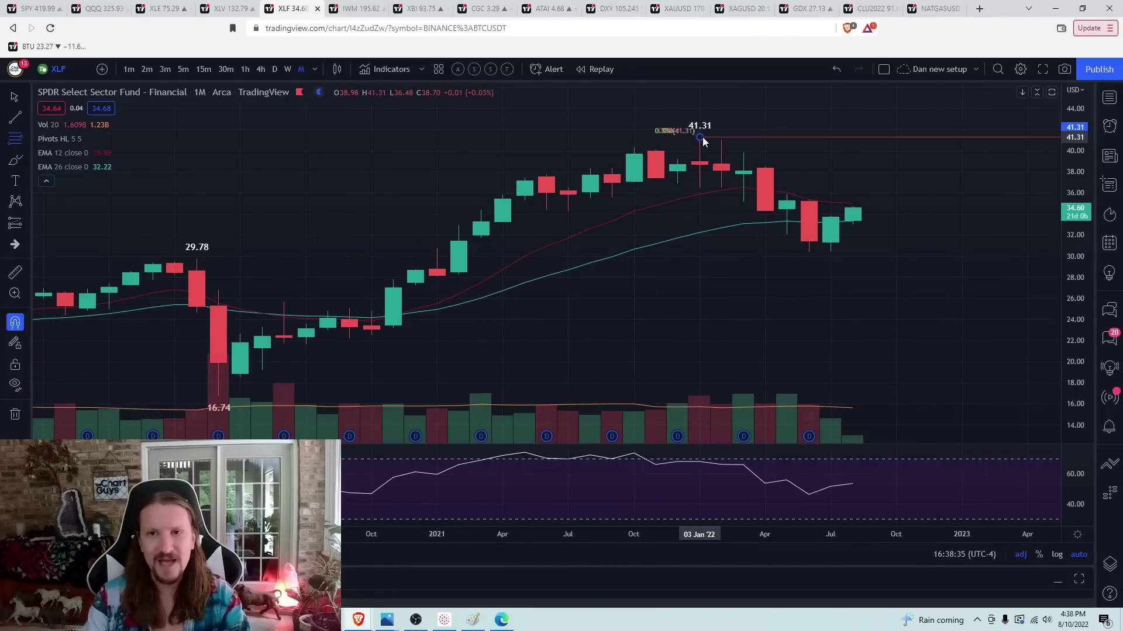
left_click(813, 254)
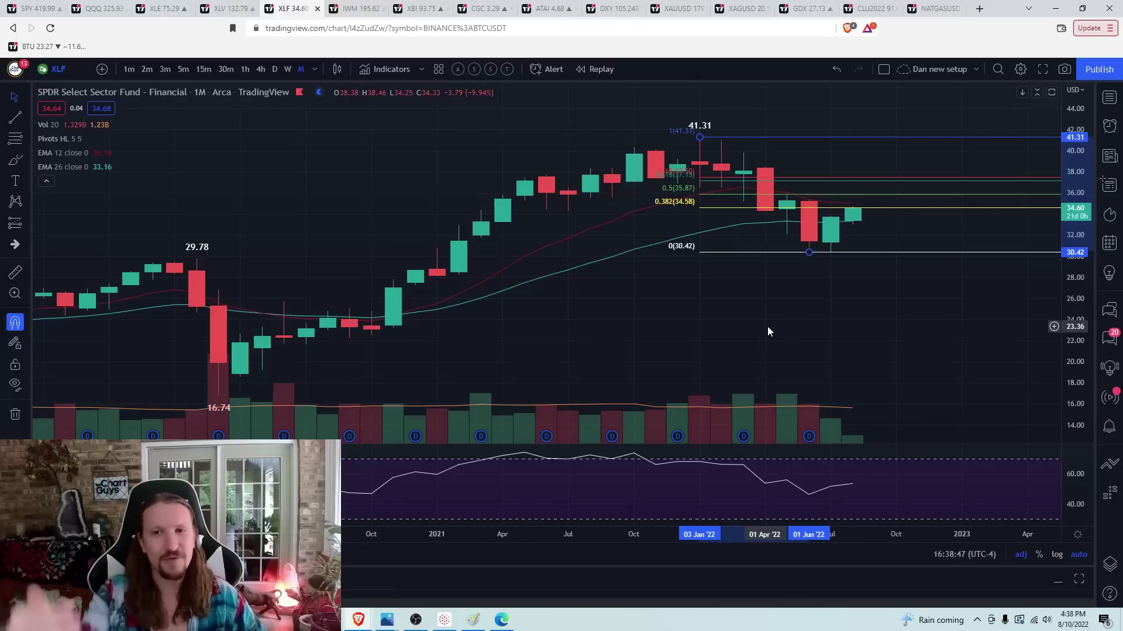
Remove the retracement, return XLF to daily candles and move to the IWM tab.
left_click(17, 415)
left_click(41, 417)
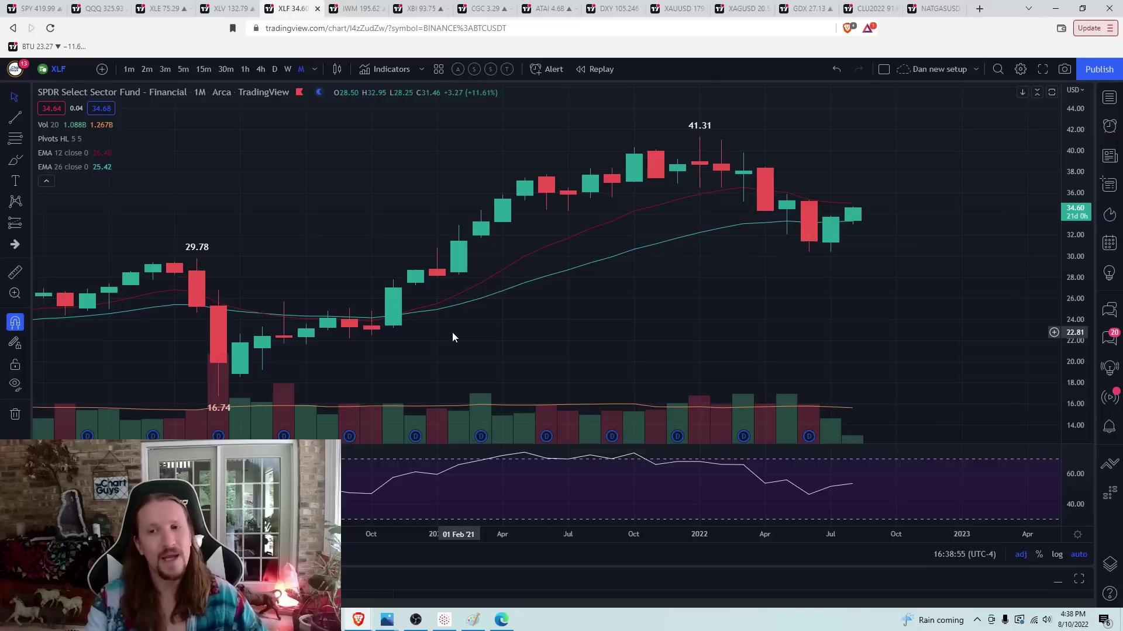
left_click(275, 70)
key("ctrl+Tab")
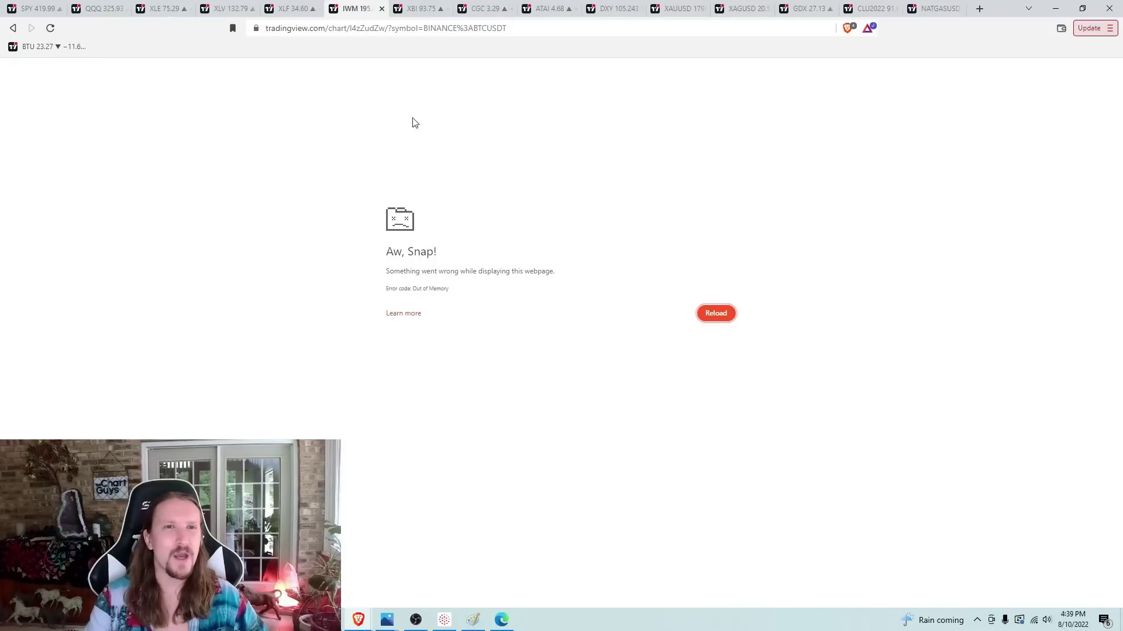
Reload the crashed 'Aw, Snap!' page and the IWM tab to bring the chart back.
left_click(355, 33)
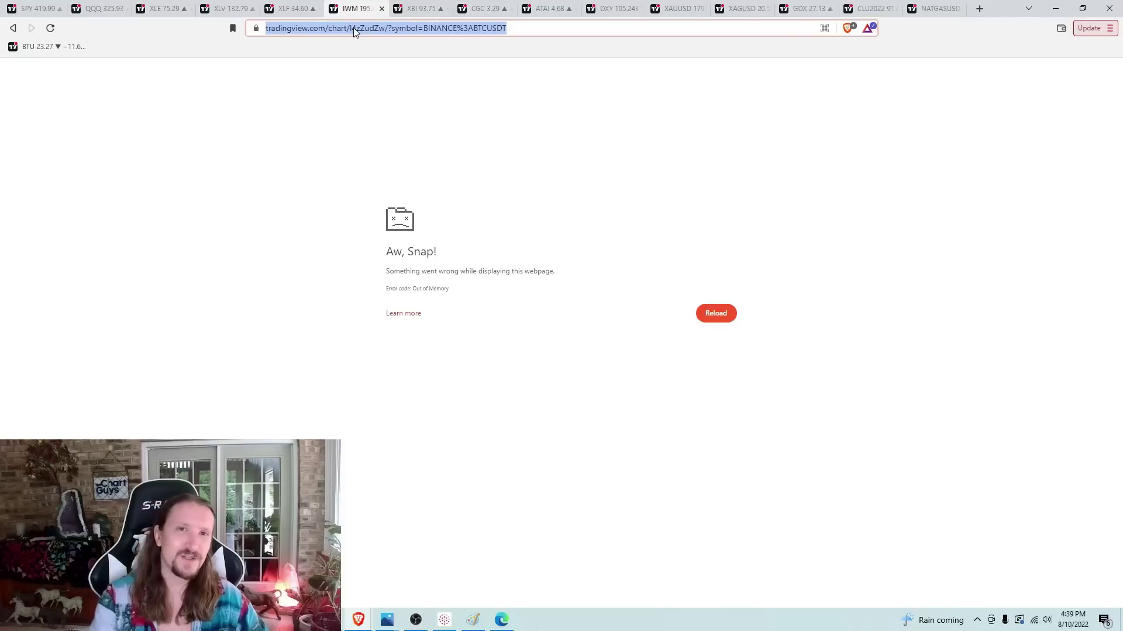
key("Return")
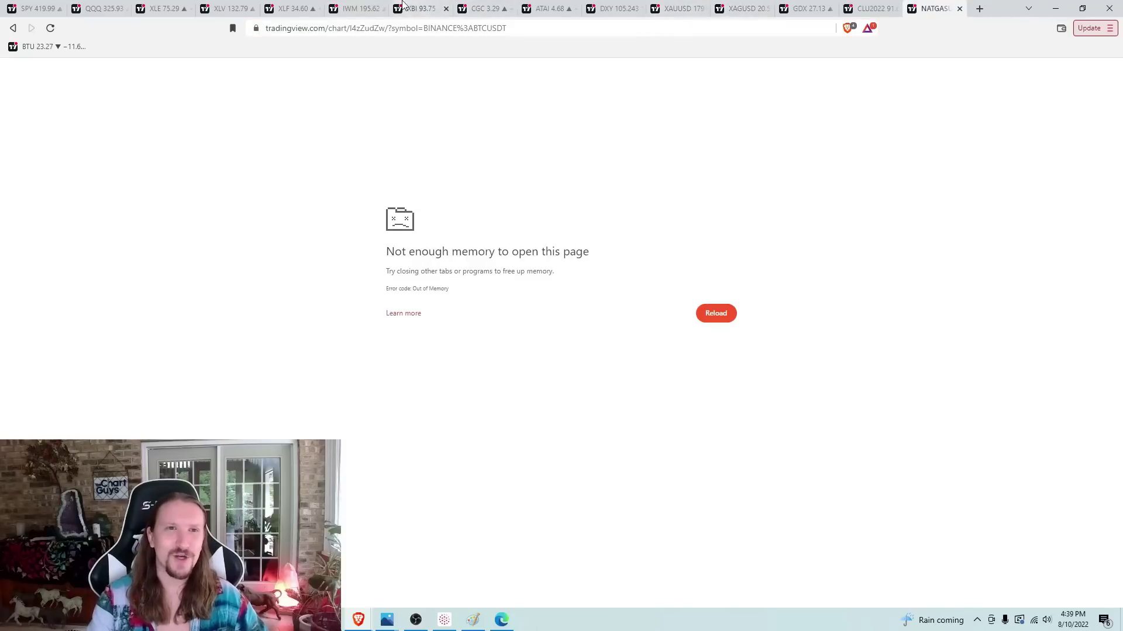
left_click(339, 8)
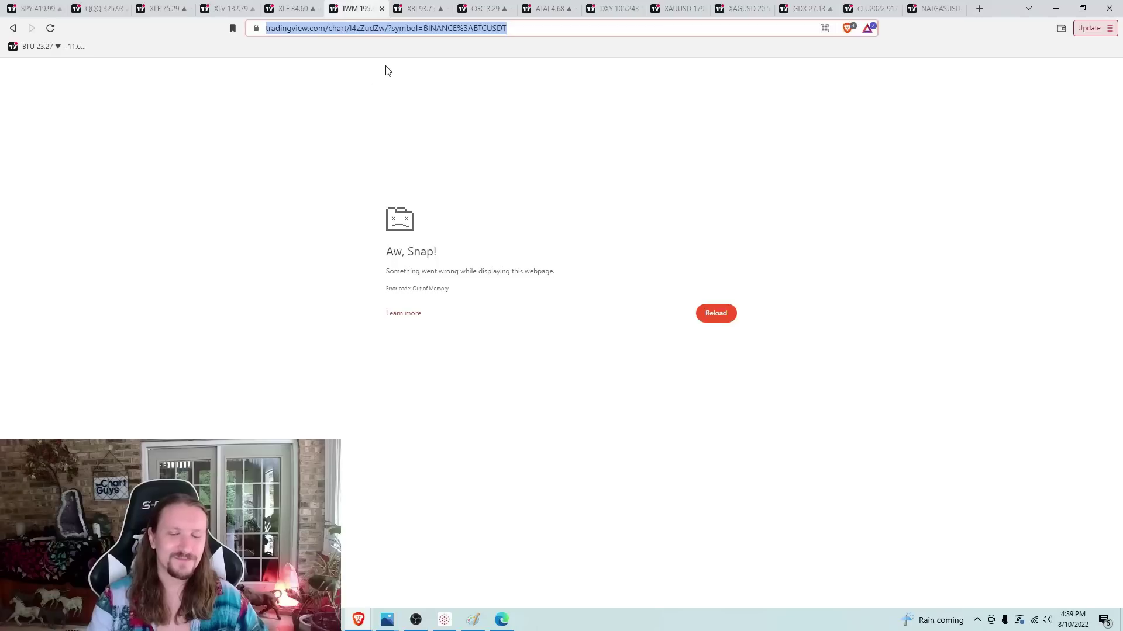
key("Return")
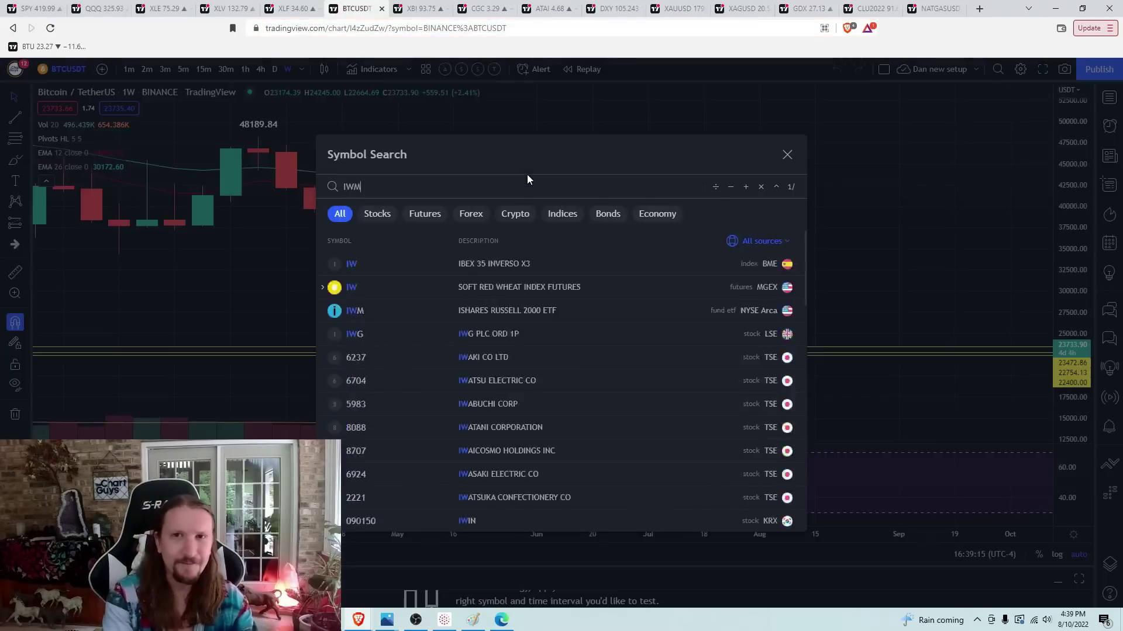
Load the IWM symbol and view it on daily candles, zooming out the history.
key("Return")
left_click(274, 69)
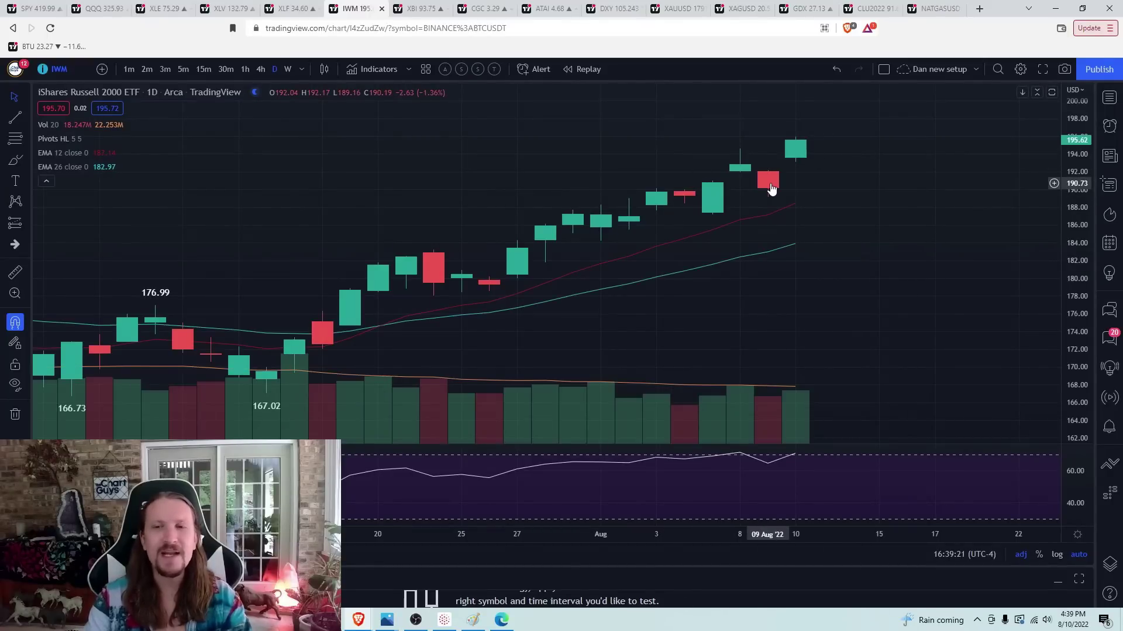
scroll(502, 178, "down", 2)
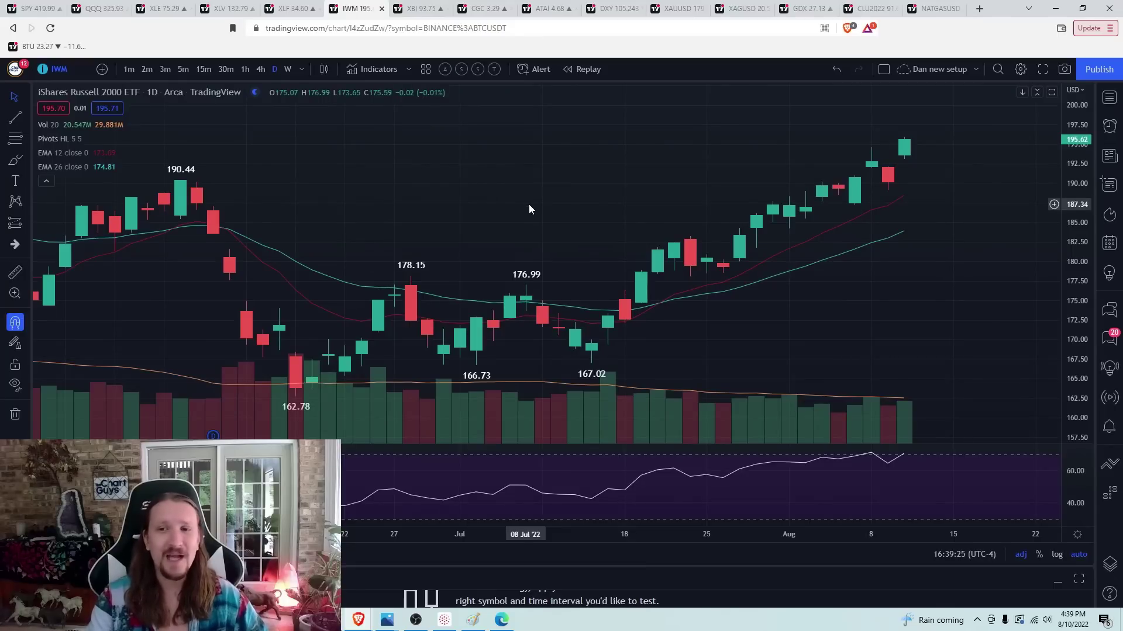
scroll(529, 209, "down", 1)
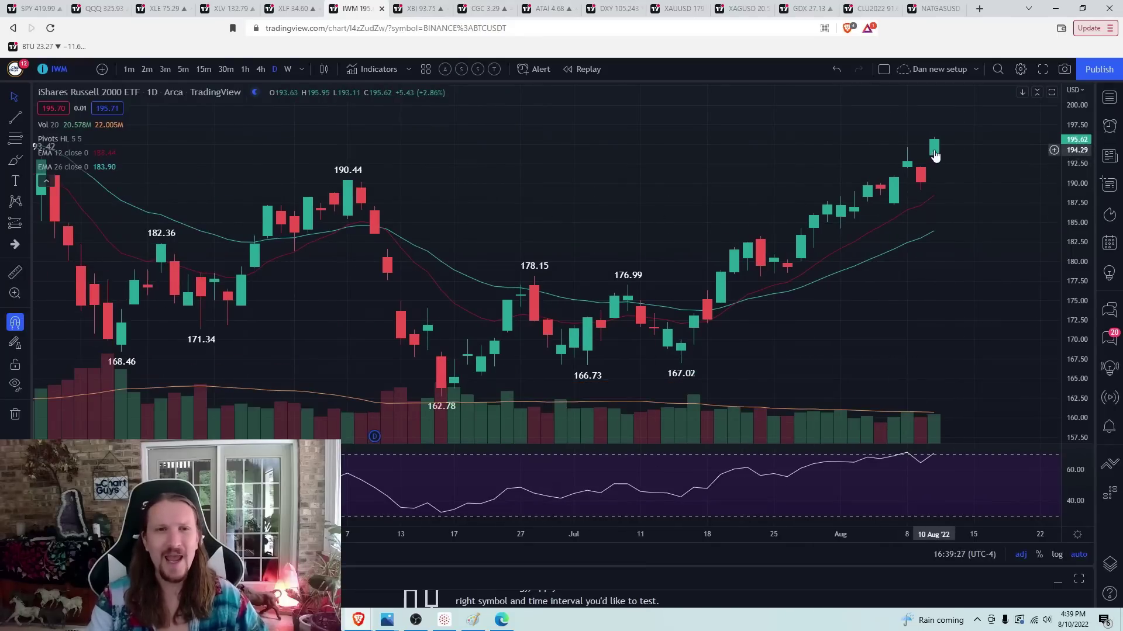
scroll(684, 187, "down", 1)
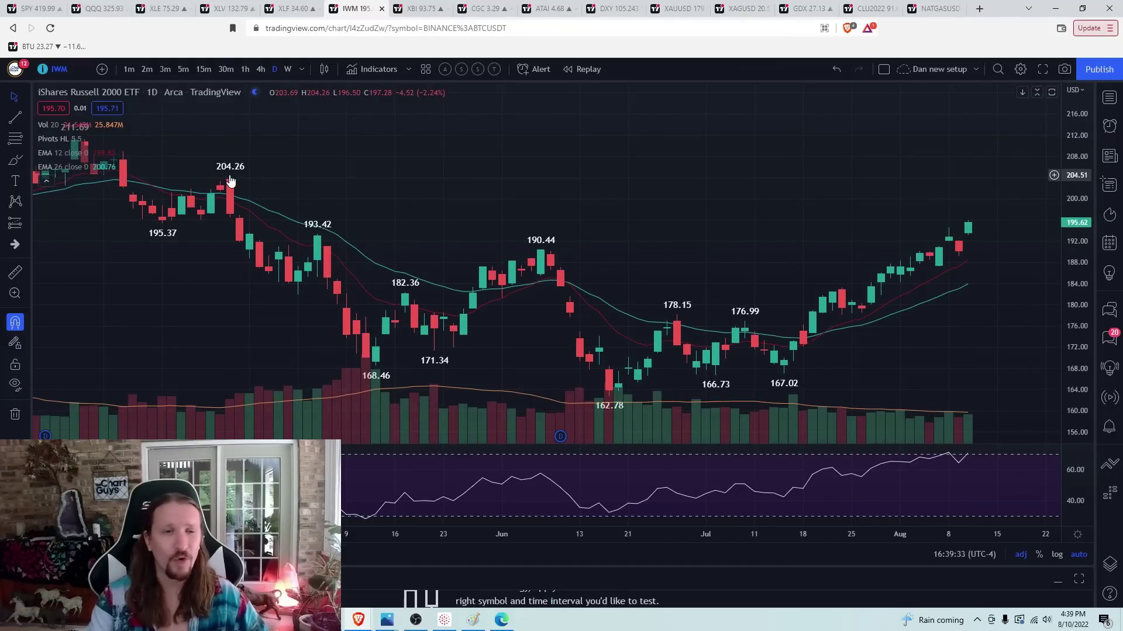
scroll(299, 235, "down", 4)
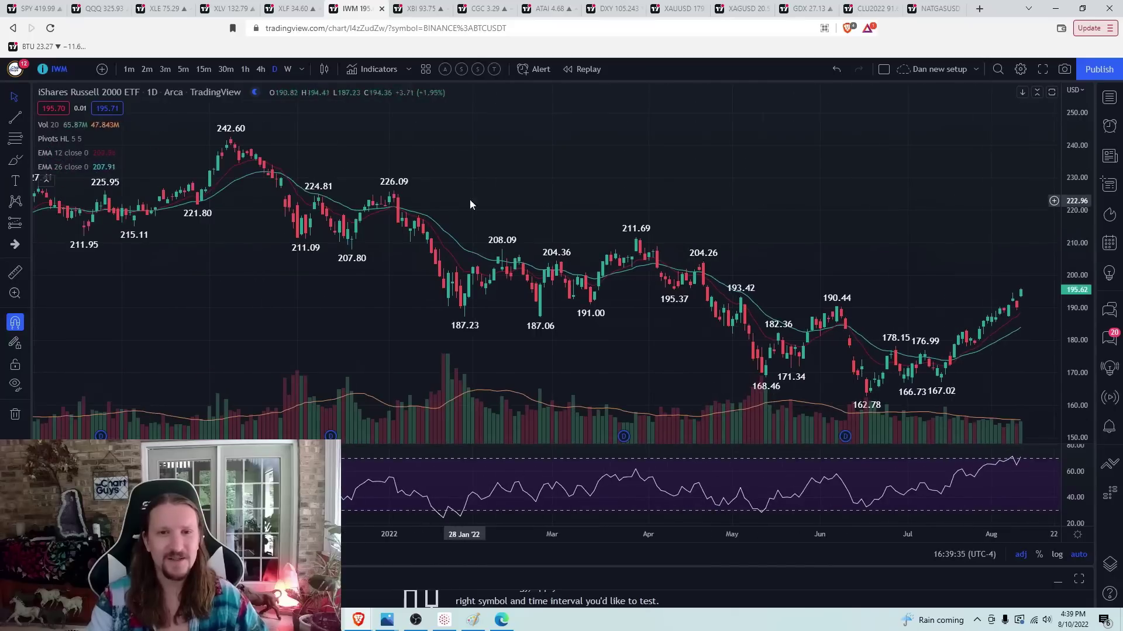
scroll(486, 195, "up", 4)
Switch IWM to the monthly chart with 1M and pick the freehand brush tool.
type("1M")
key("Return")
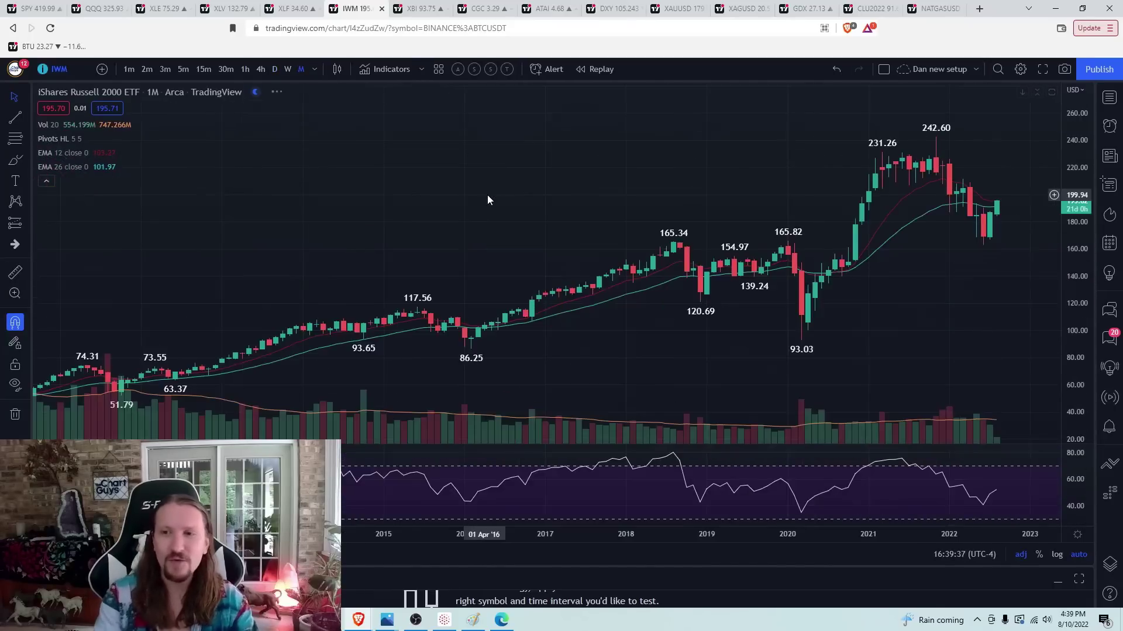
scroll(486, 194, "up", 5)
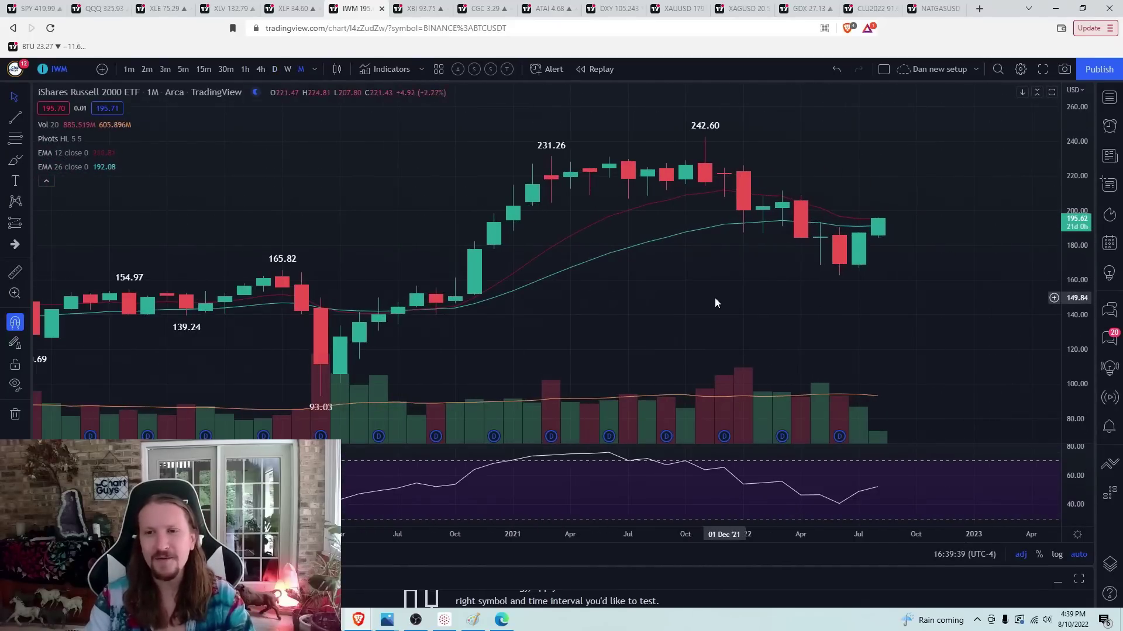
scroll(716, 303, "up", 2)
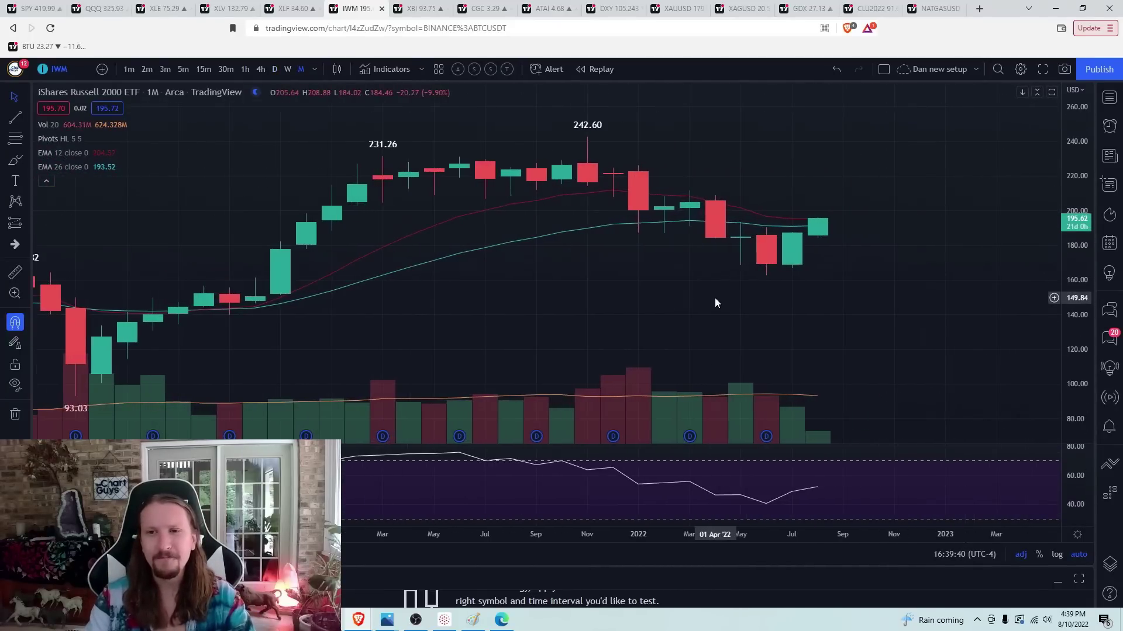
left_click(15, 161)
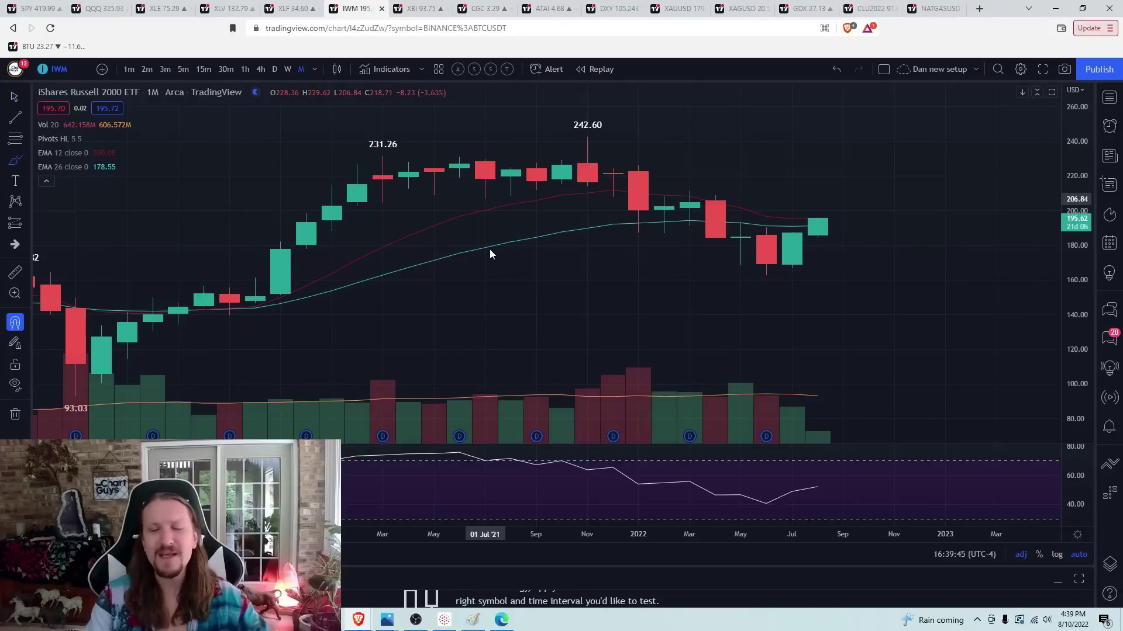
scroll(471, 218, "down", 5)
scroll(475, 220, "up", 3)
scroll(475, 220, "up", 3)
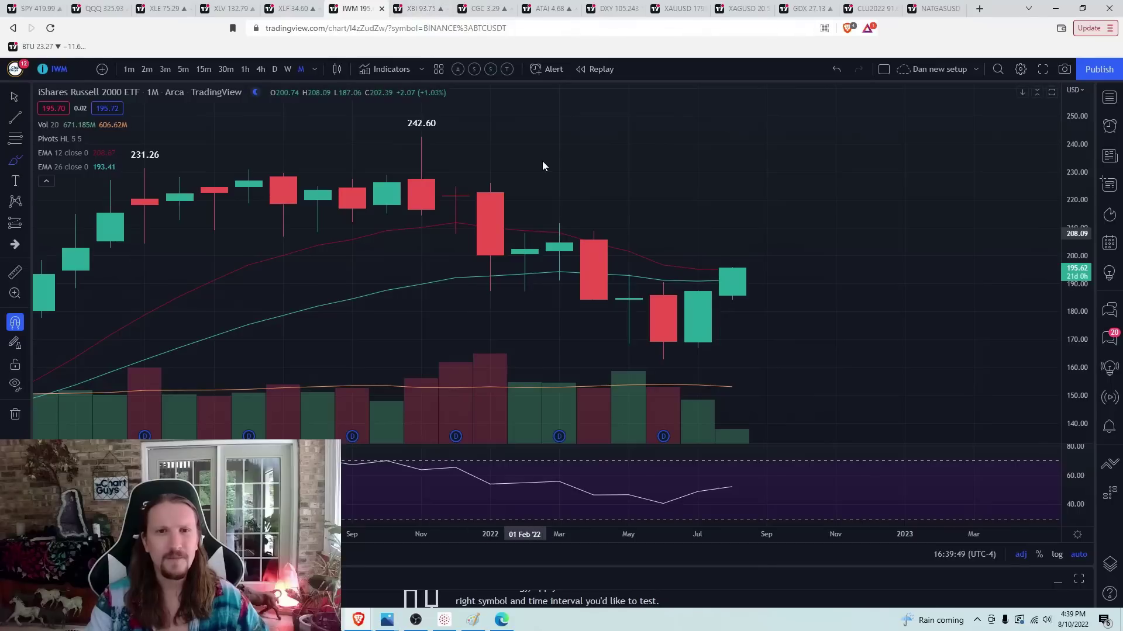
Load XBI onto the chart on daily candles.
type("XBI")
key("Return")
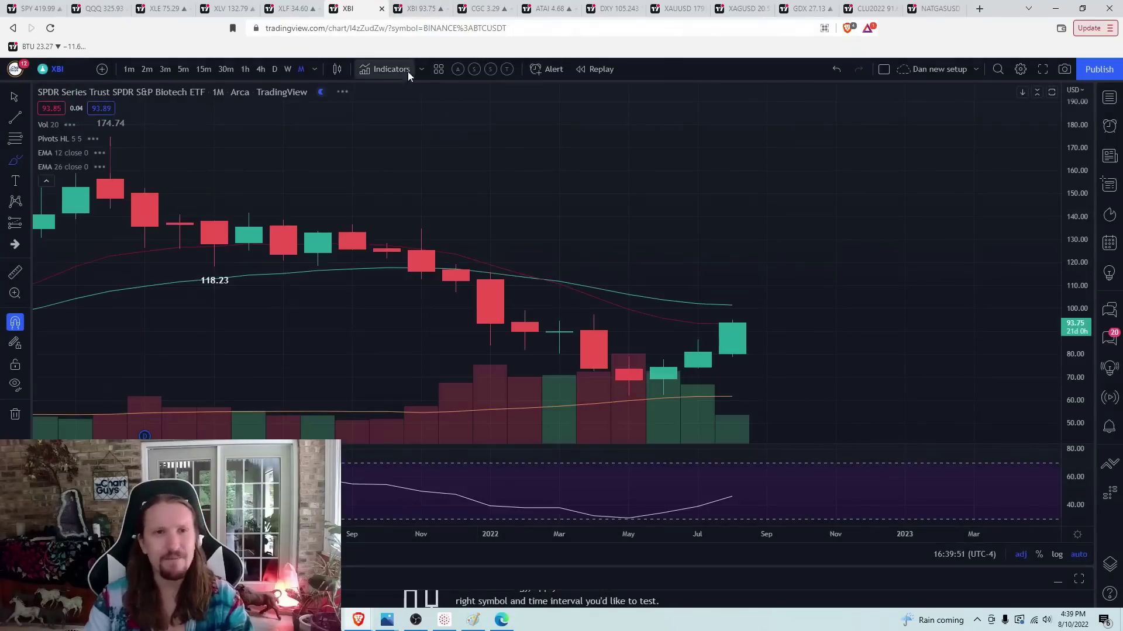
left_click(276, 70)
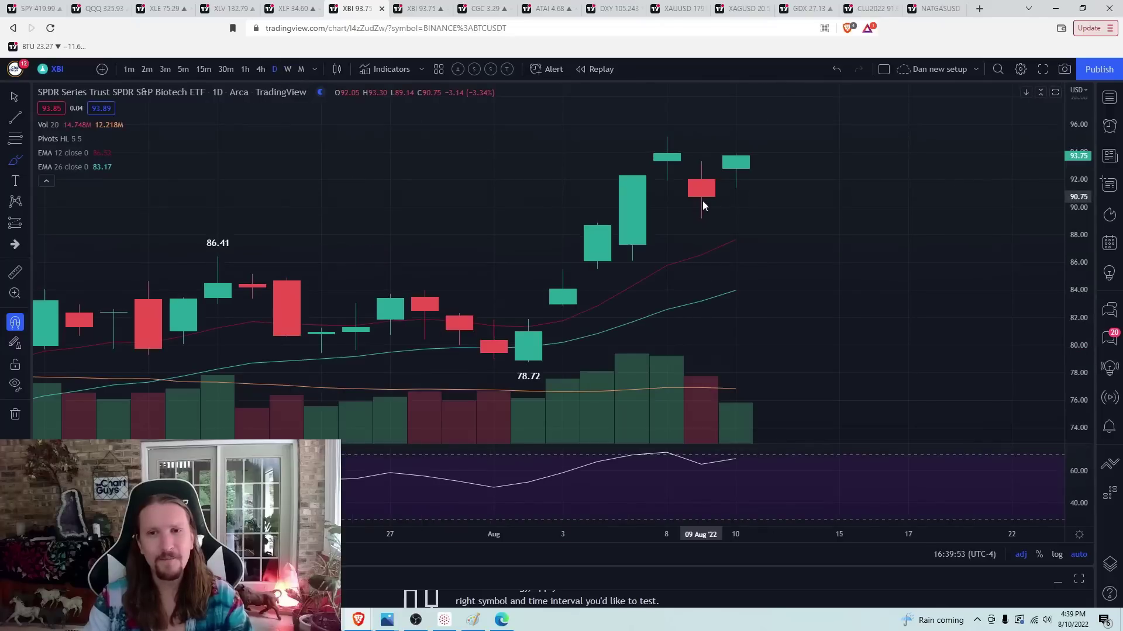
Sketch a freehand mark near the latest XBI candles, then clear it with Remove drawings.
left_click_drag(671, 185, 736, 221)
left_click(14, 414)
left_click(70, 411)
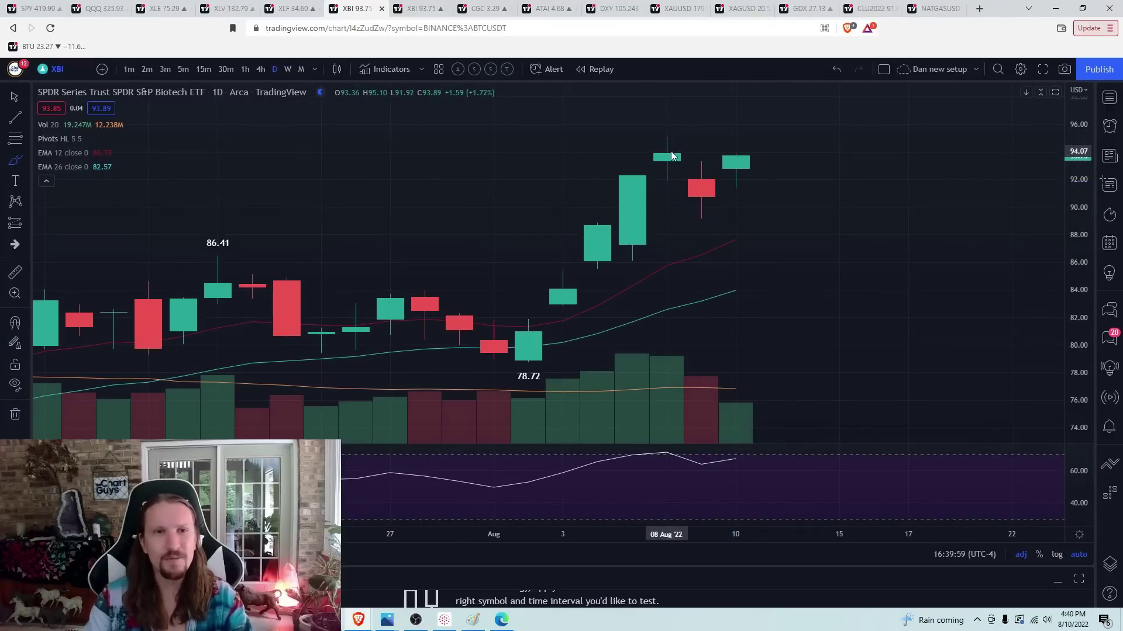
scroll(728, 266, "down", 8)
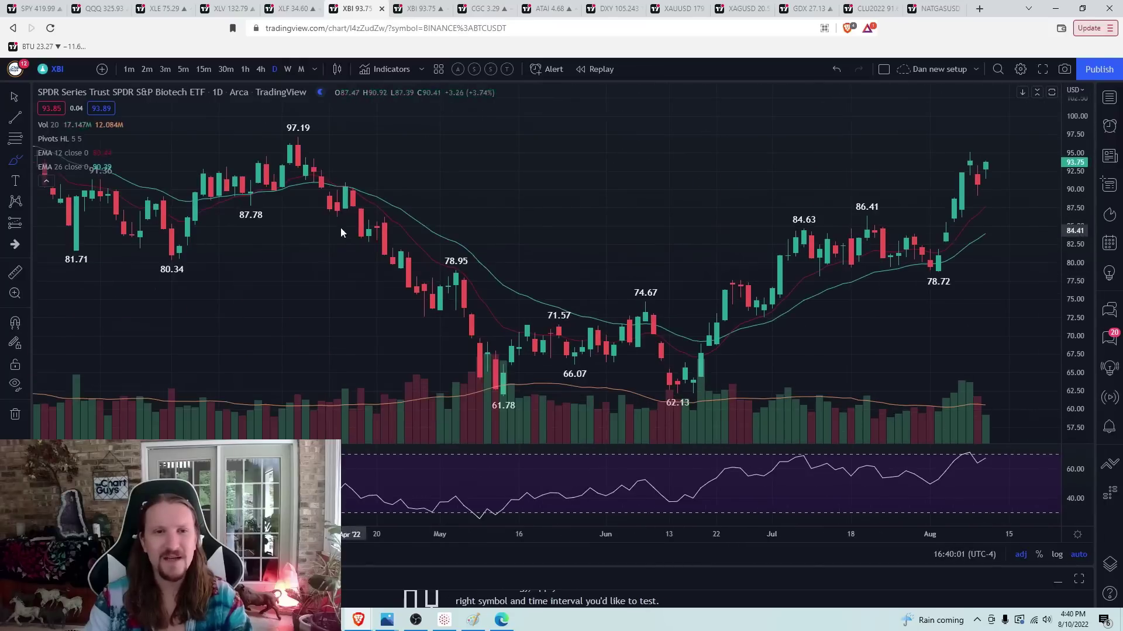
scroll(696, 290, "up", 6)
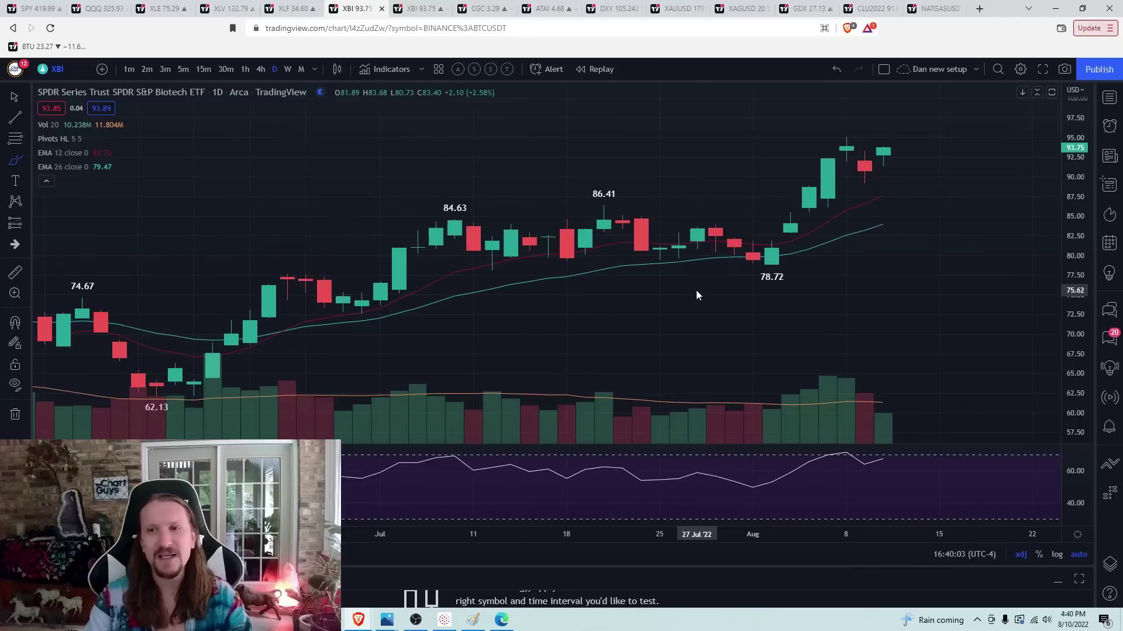
scroll(696, 289, "up", 2)
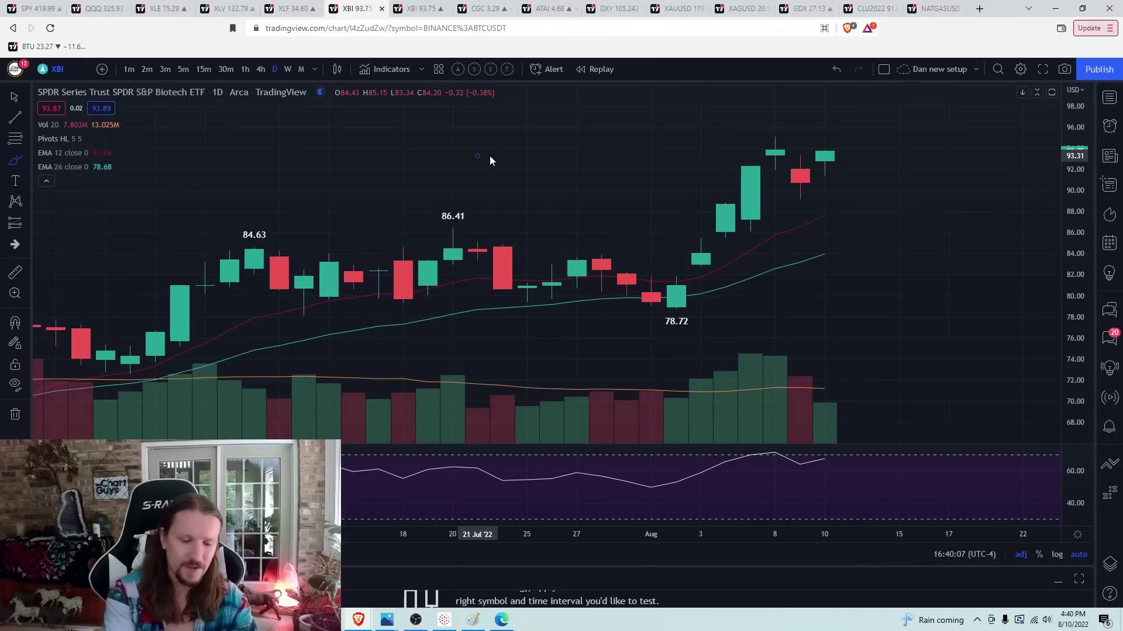
Load TLRY and remove its yellow horizontal price lines.
type("TLRY")
key("Return")
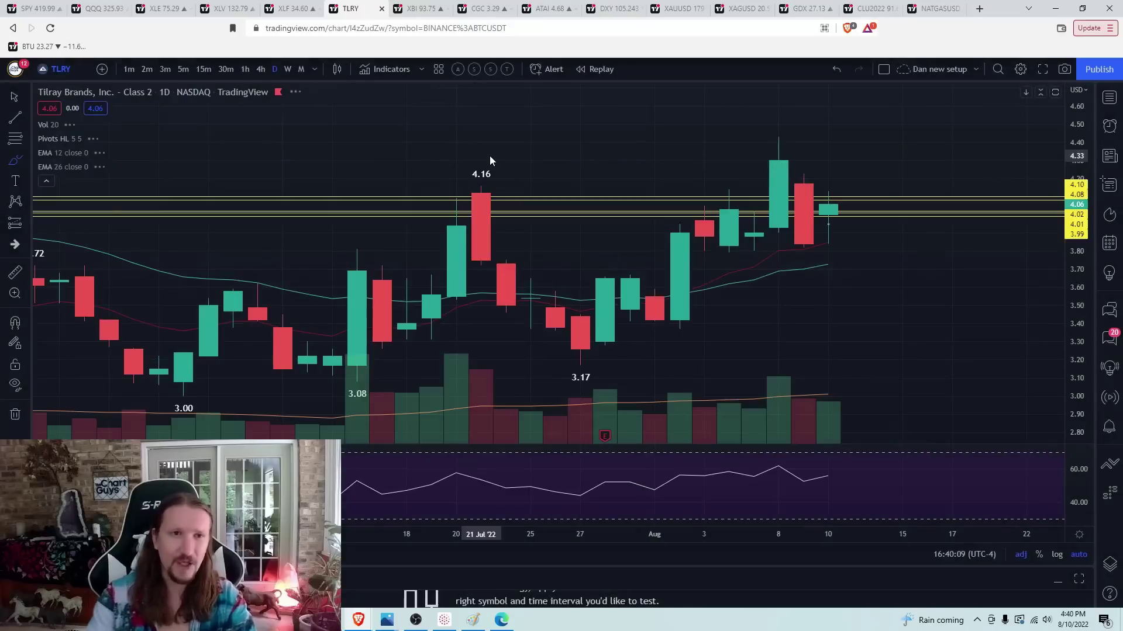
left_click(15, 414)
left_click(76, 409)
scroll(645, 235, "down", 3)
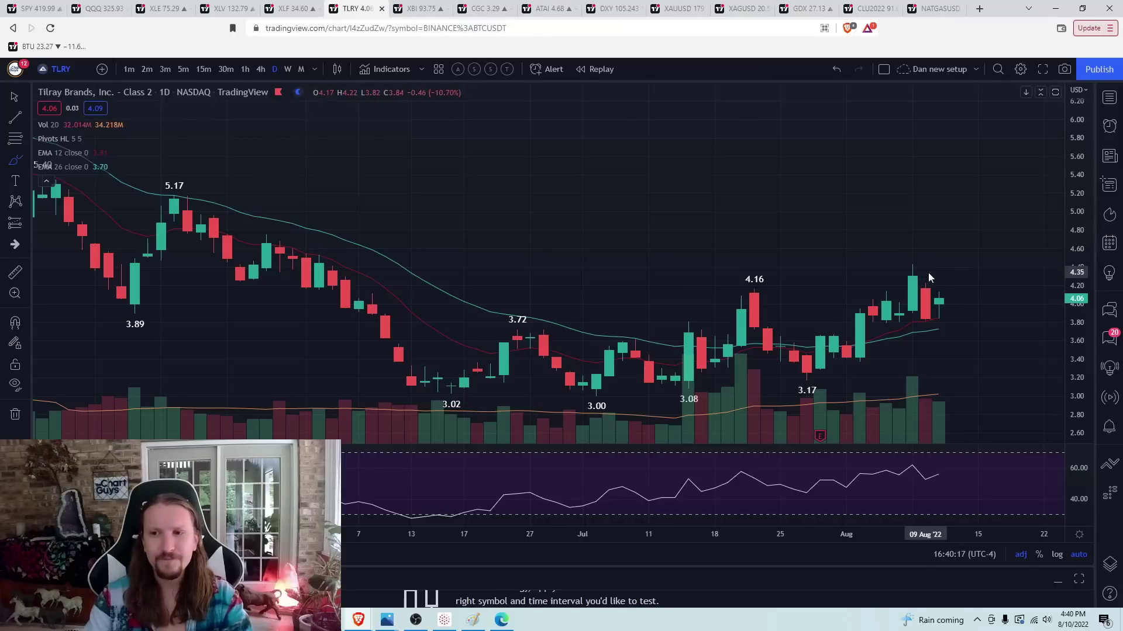
scroll(933, 307, "up", 2)
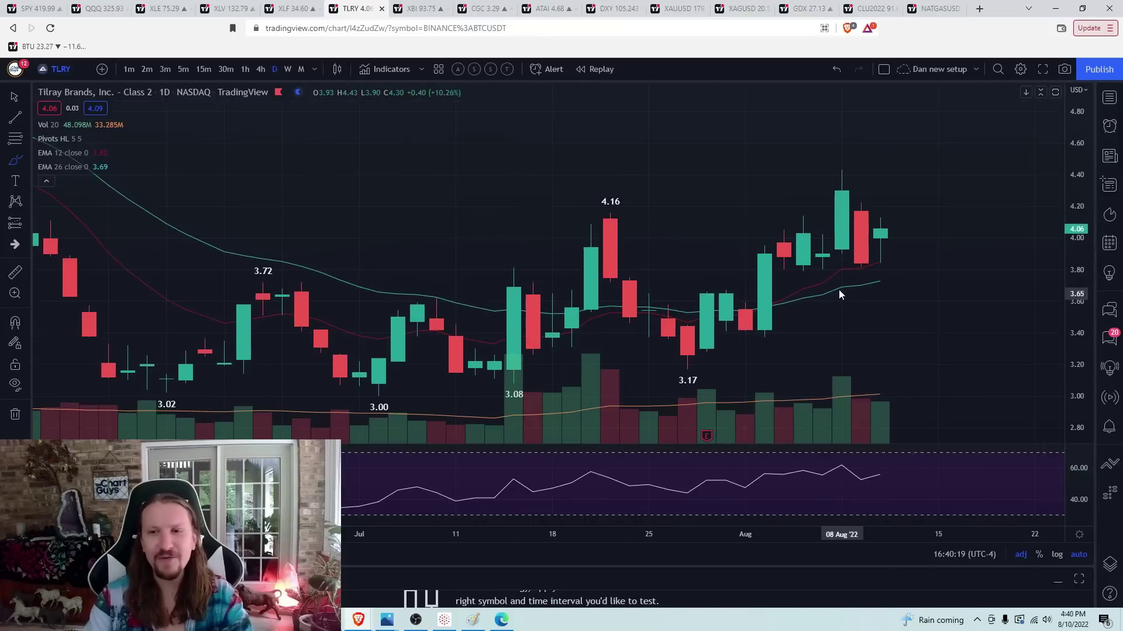
Check TLRY on hourly candles, return to daily, then open the ATAI tab.
left_click(245, 69)
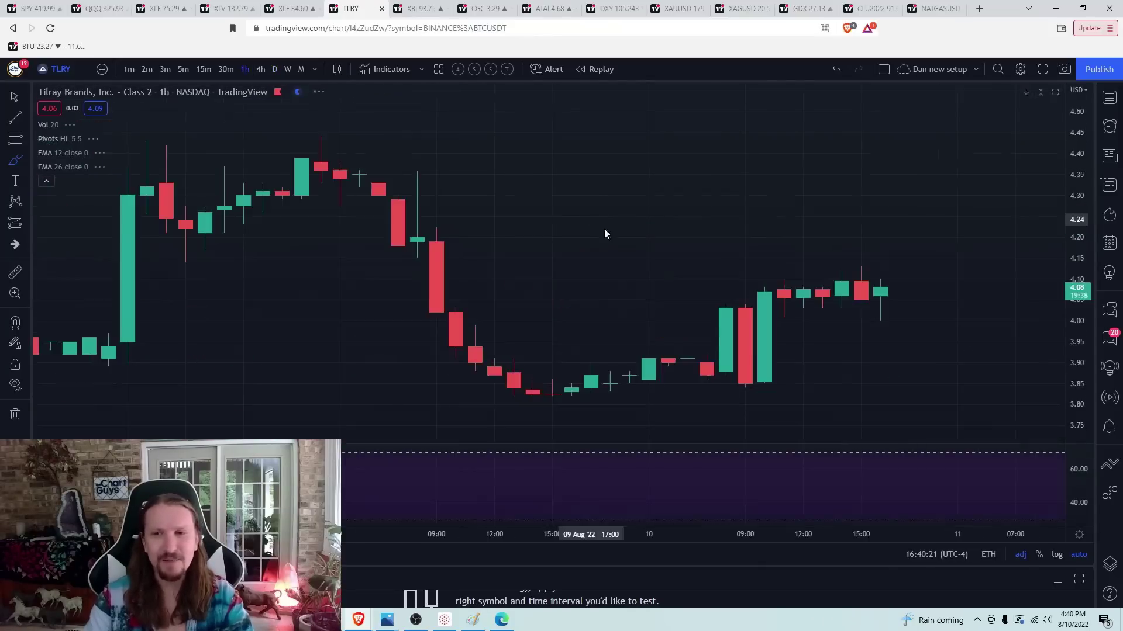
scroll(753, 400, "down", 5)
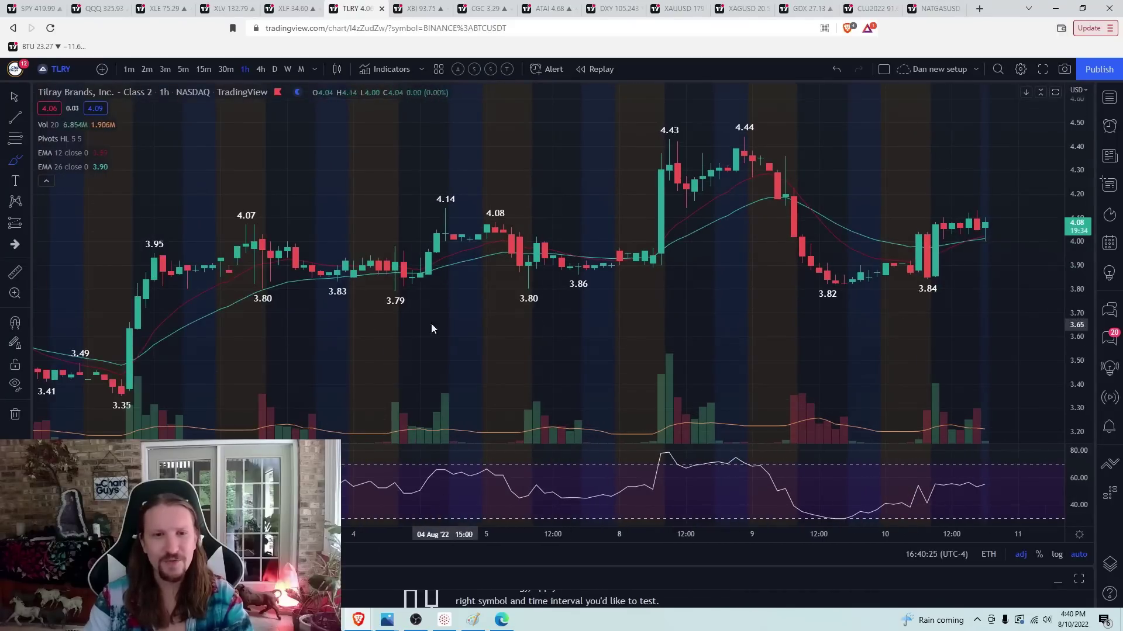
scroll(660, 422, "up", 2)
scroll(660, 422, "up", 1)
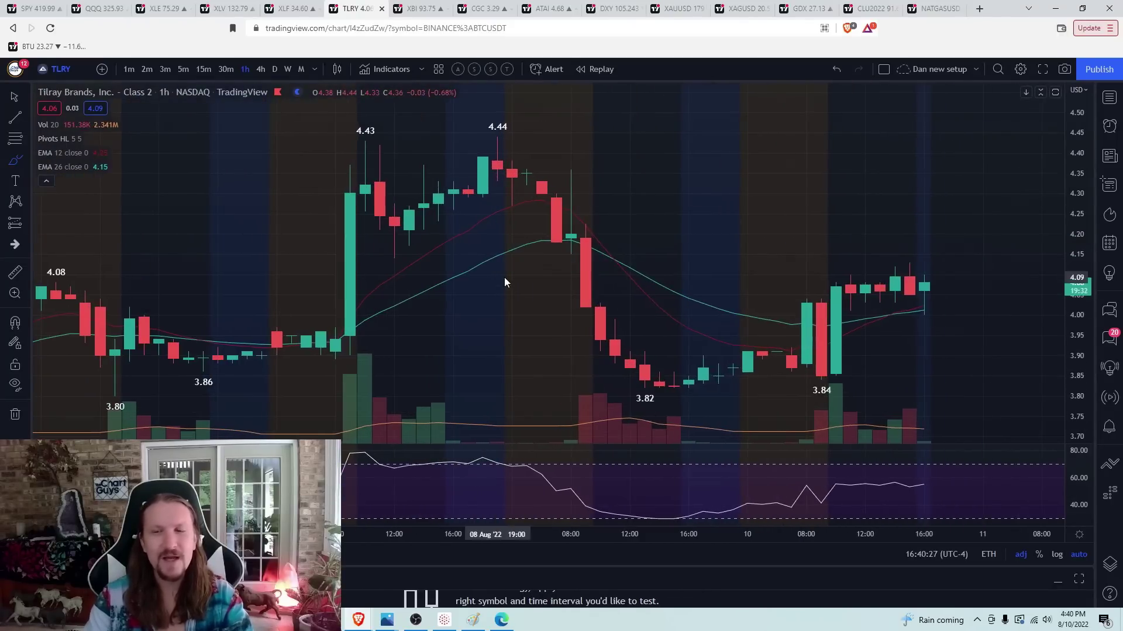
left_click(275, 69)
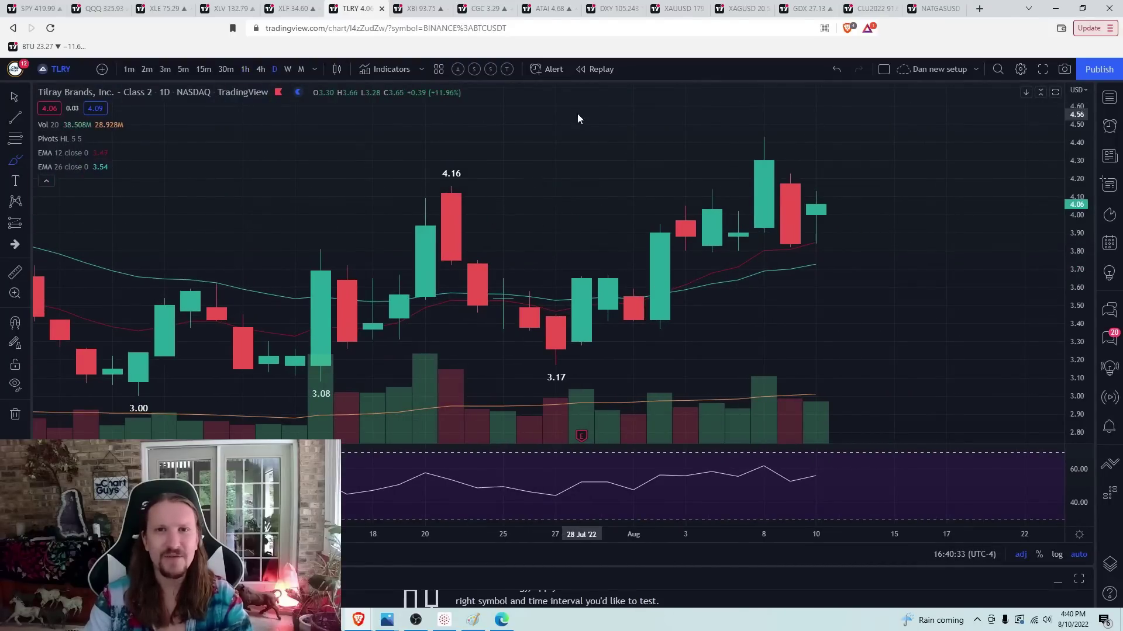
left_click(533, 5)
Load ATAI on the TLRY tab and draw yellow lines below the latest candles and at the Aug 8 high.
left_click(491, 7)
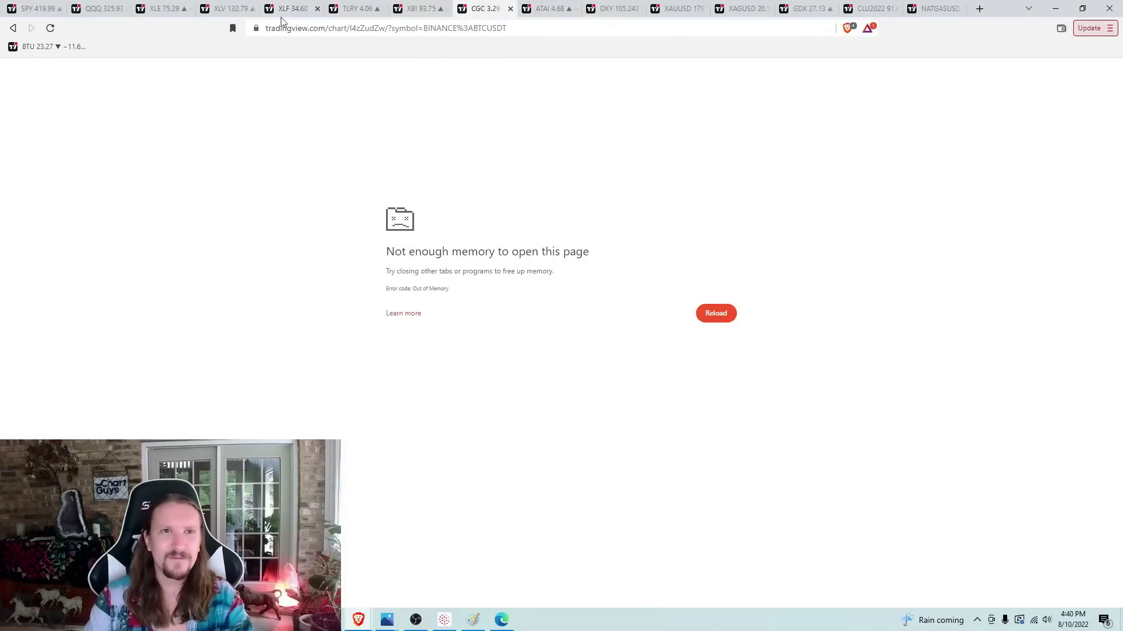
left_click(350, 8)
type("AT")
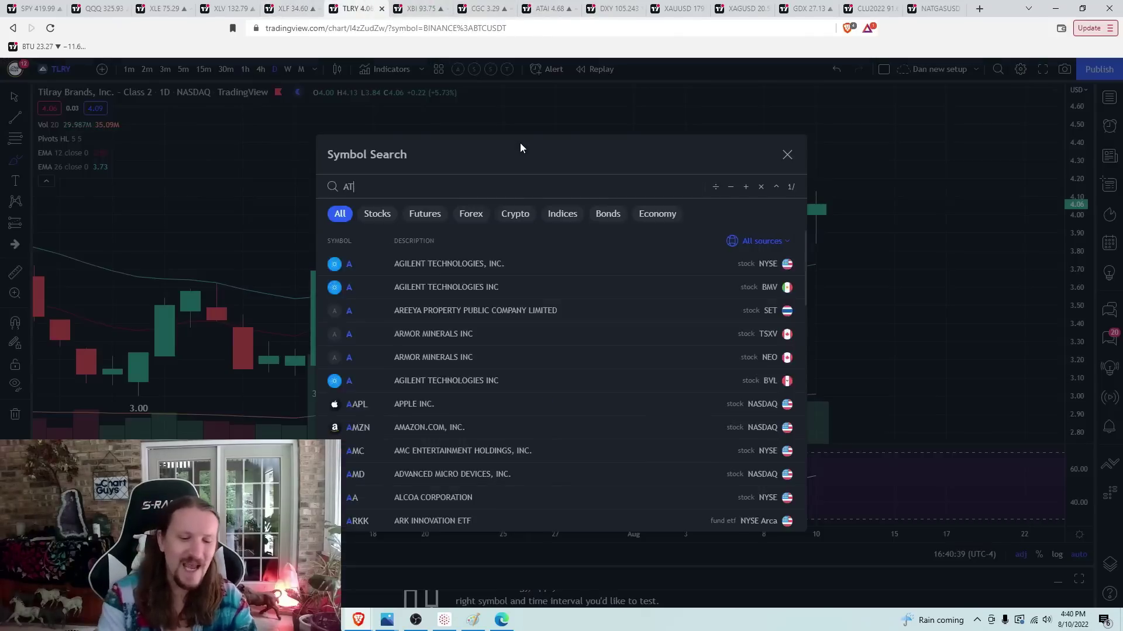
type("AI")
key("Return")
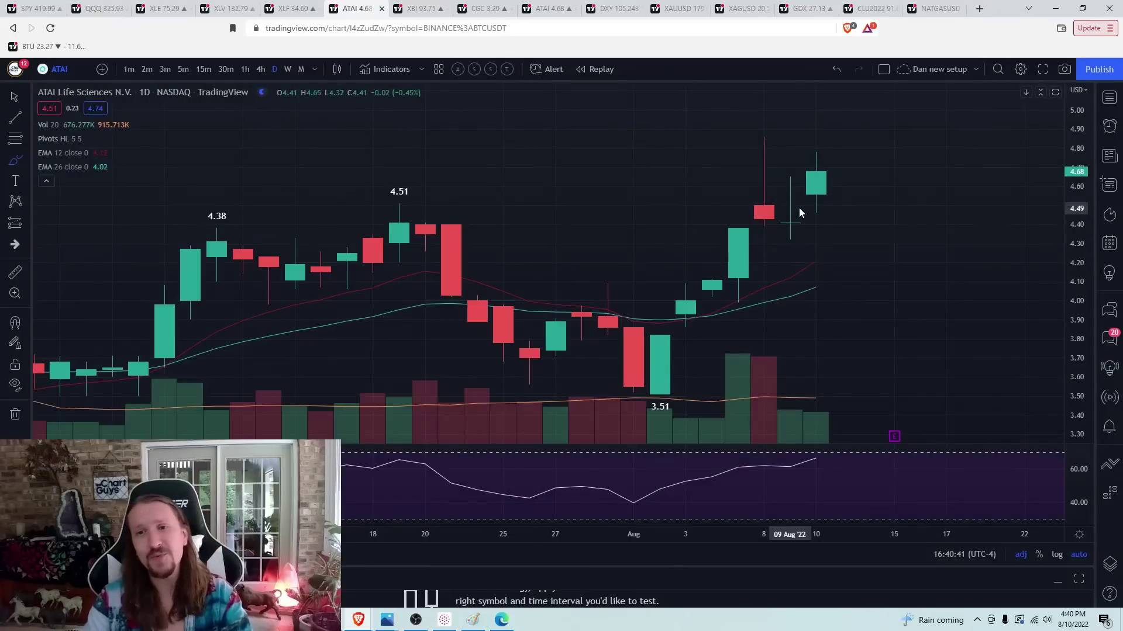
left_click_drag(767, 245, 816, 242)
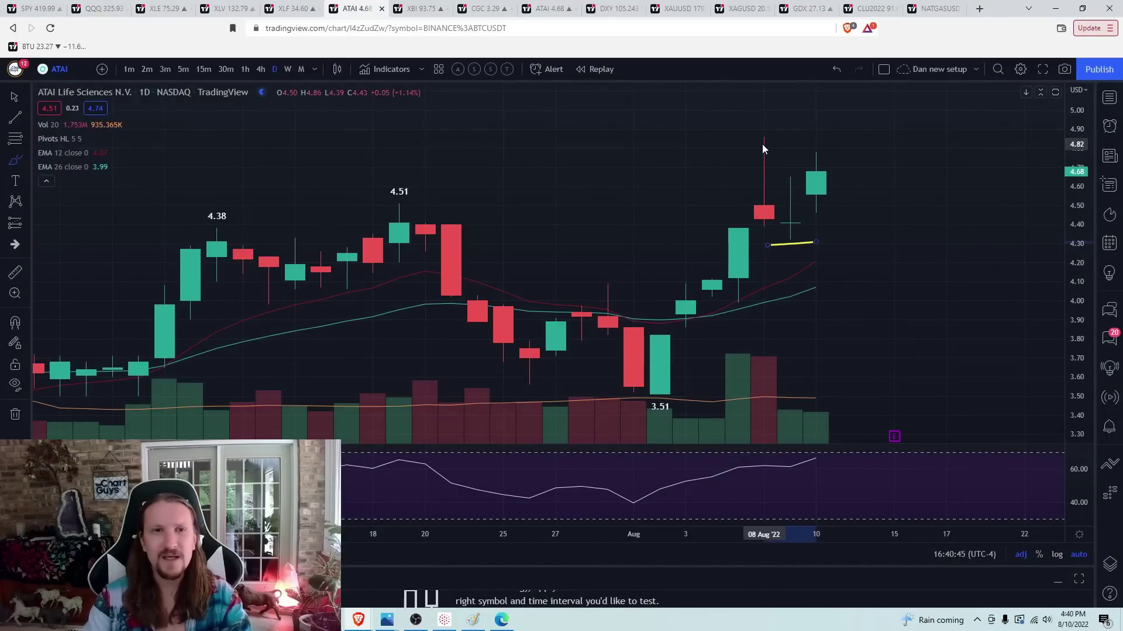
left_click_drag(750, 132, 785, 130)
Switch the chart to CMPS, dismissing the drawing-removal menu without clearing anything.
scroll(696, 299, "down", 5)
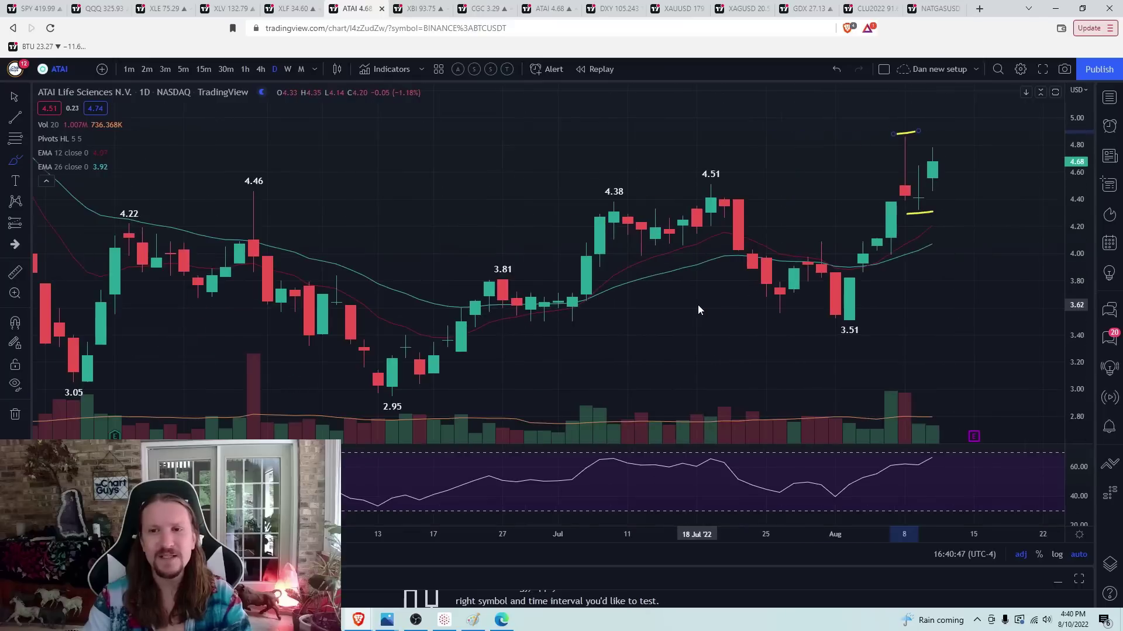
scroll(704, 304, "up", 4)
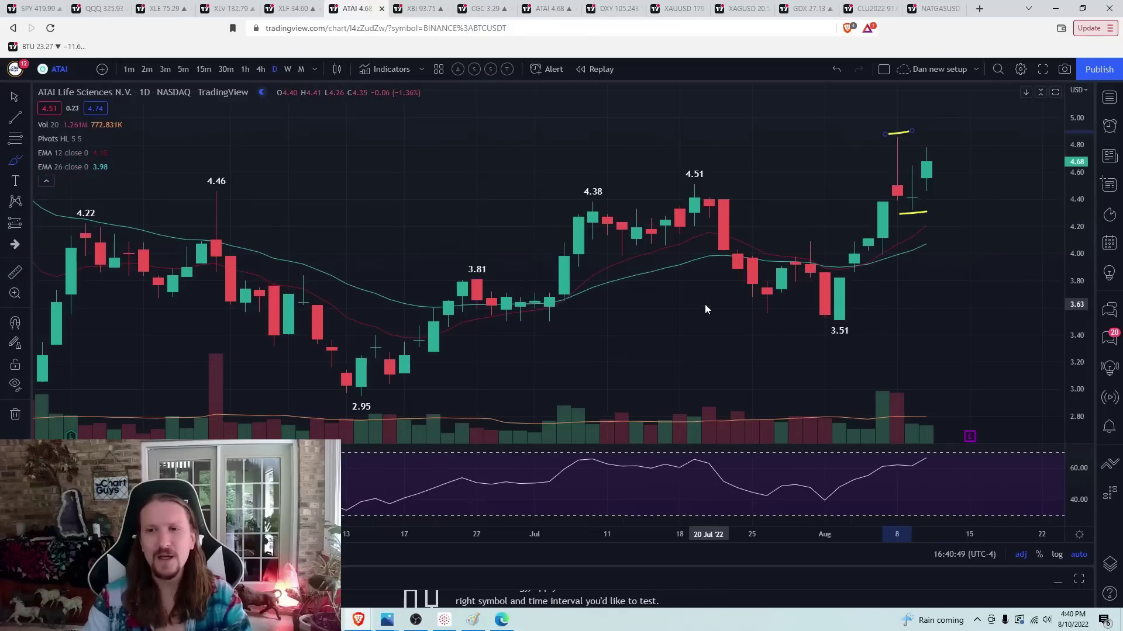
type("CMPS")
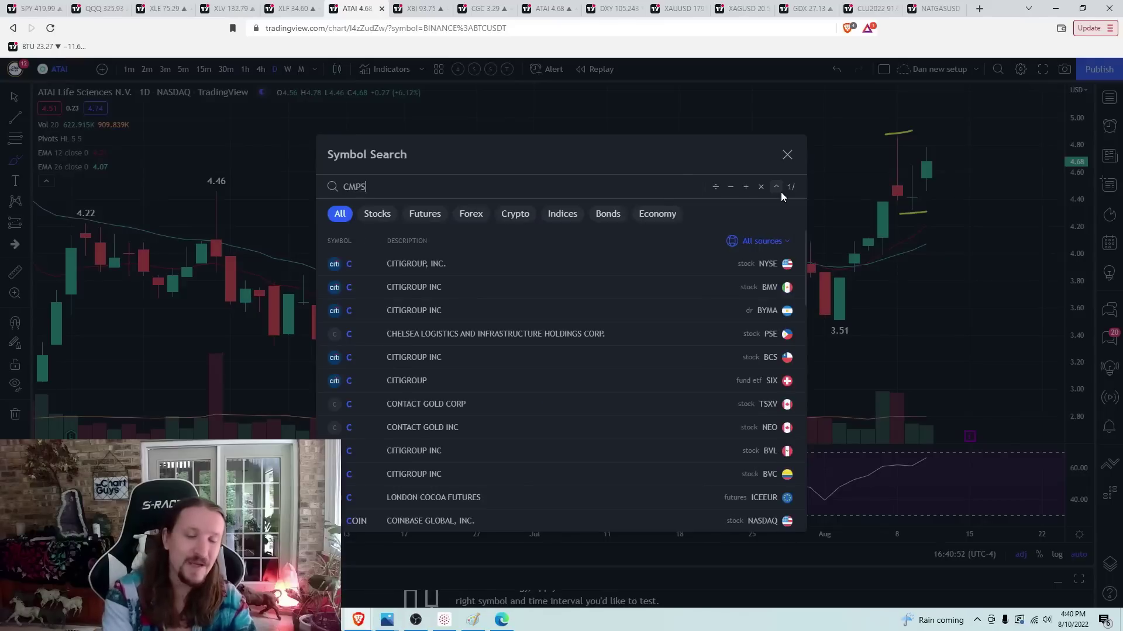
key("Return")
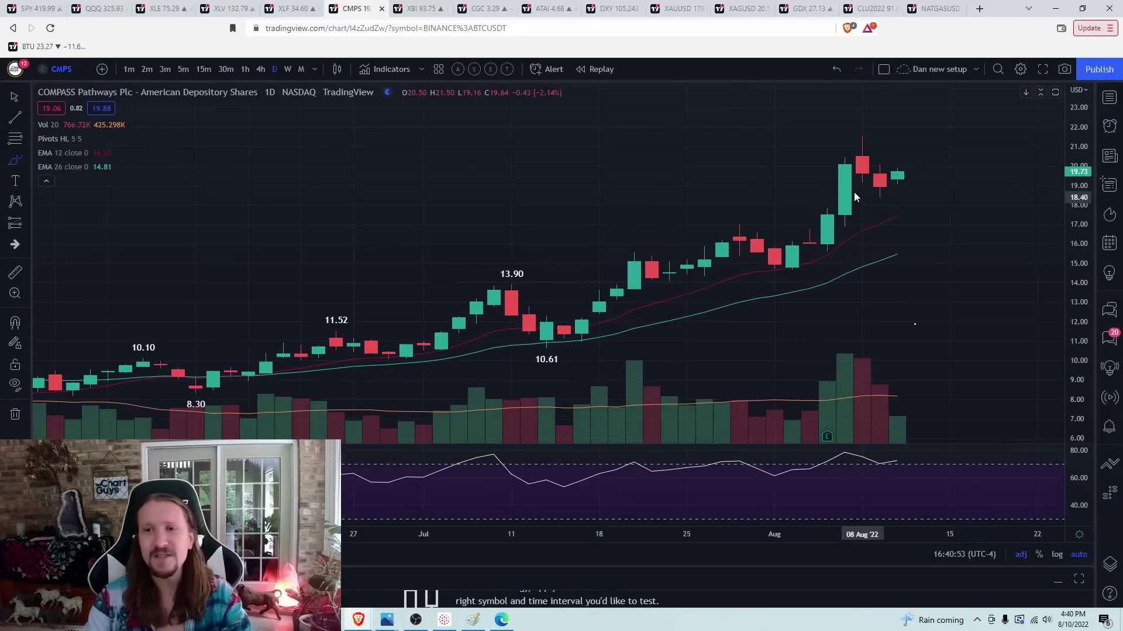
left_click(15, 414)
left_click(51, 413)
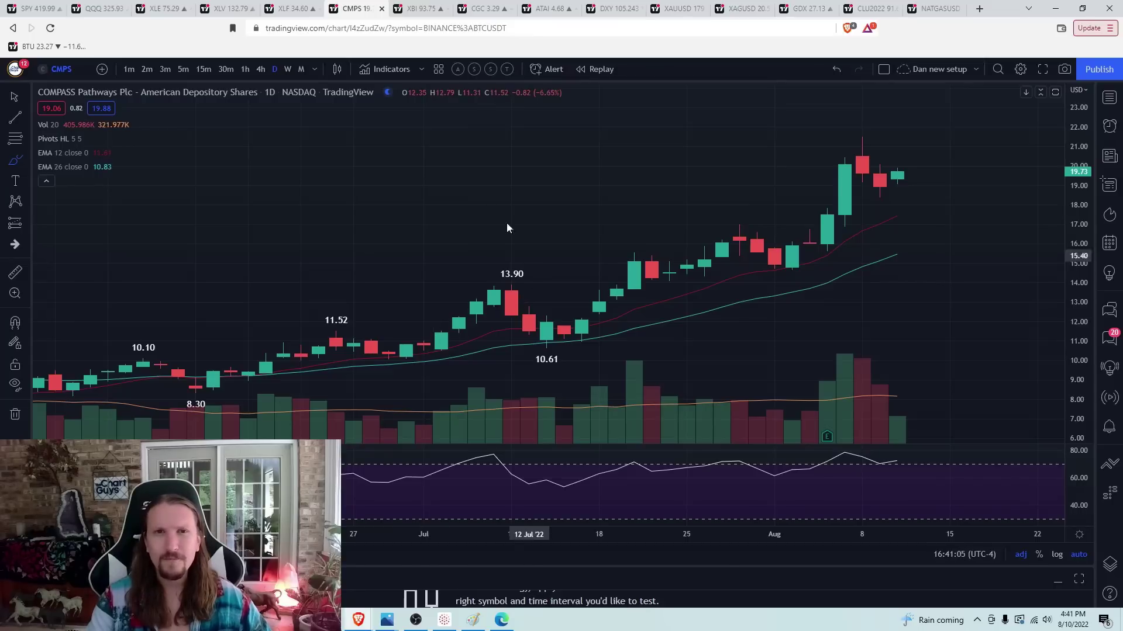
left_click(422, 9)
left_click(357, 9)
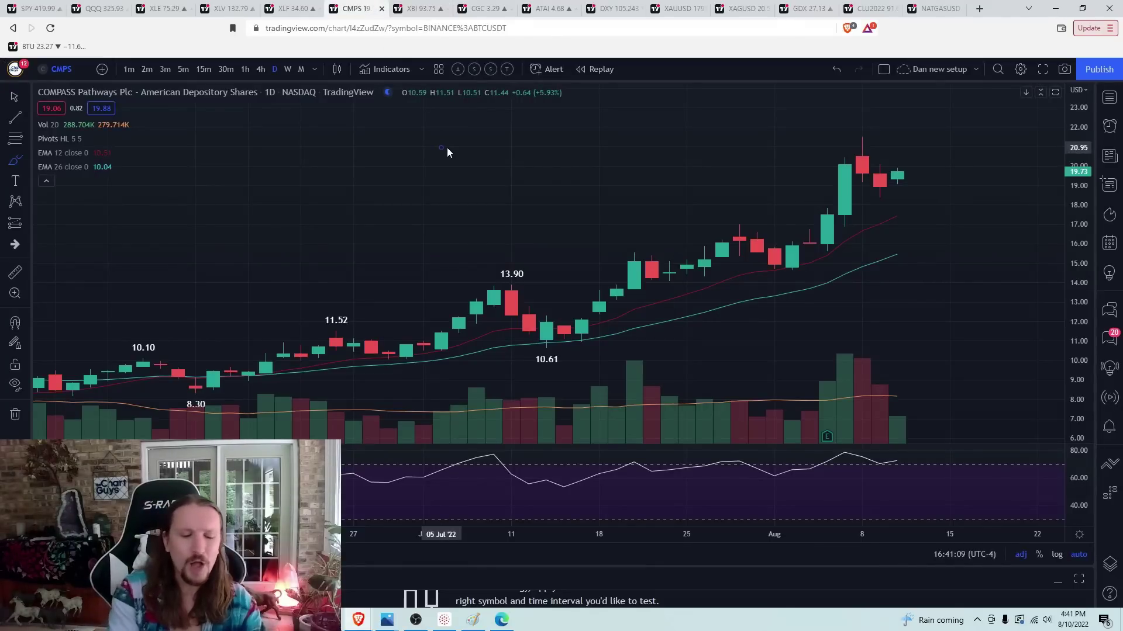
Show the US Dollar Index (DXY) on weekly candles.
key("space")
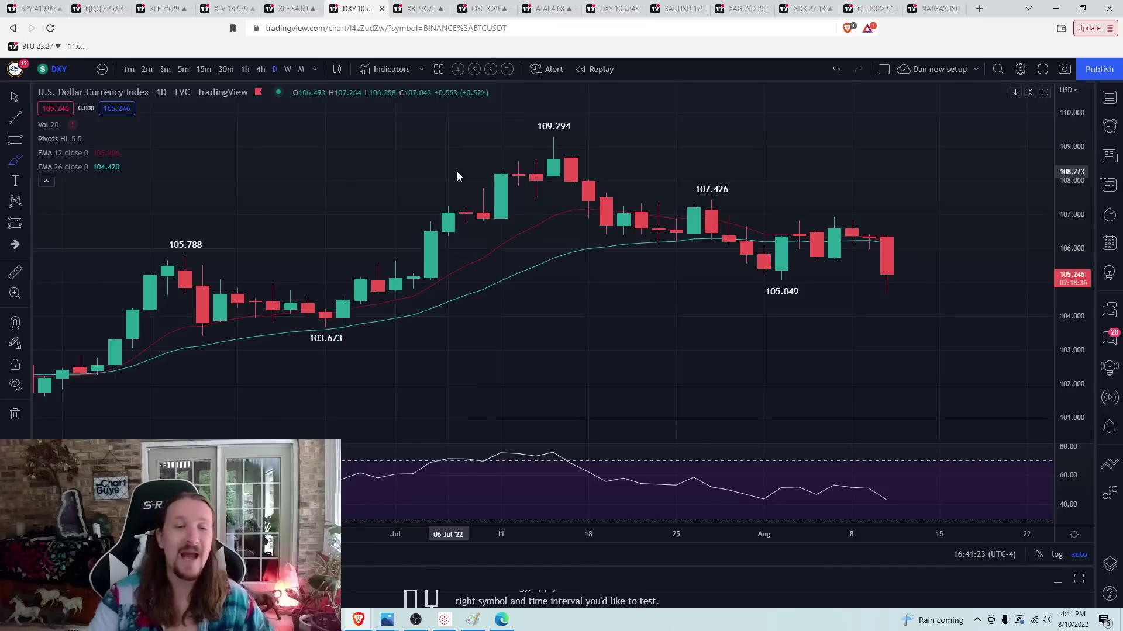
left_click(287, 70)
scroll(714, 295, "up", 2)
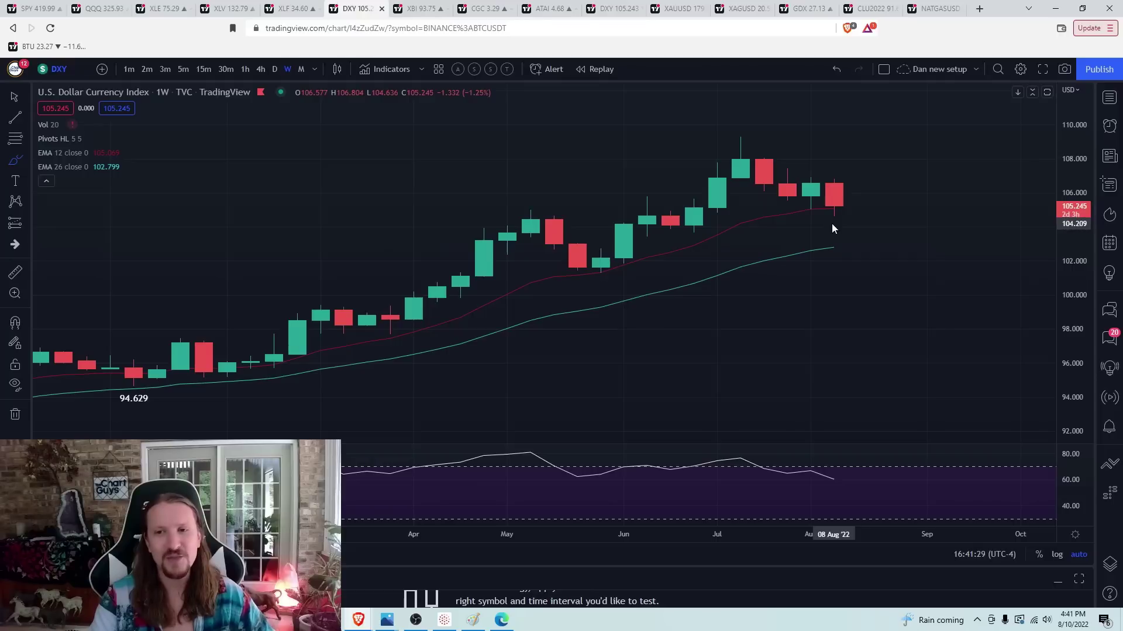
scroll(809, 308, "down", 1)
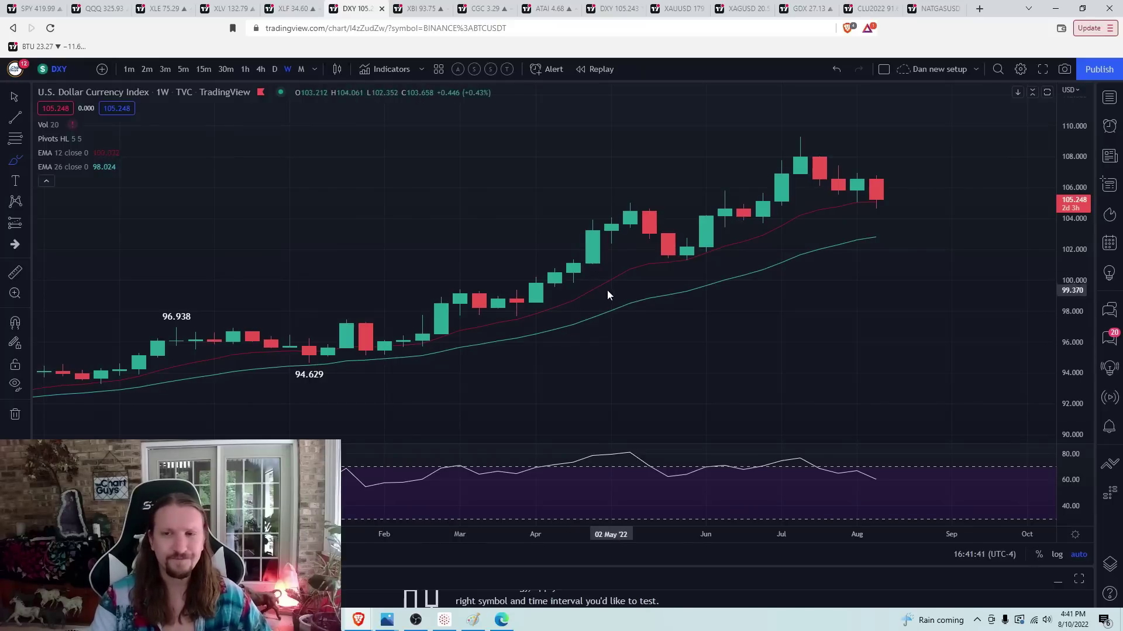
scroll(608, 290, "up", 3)
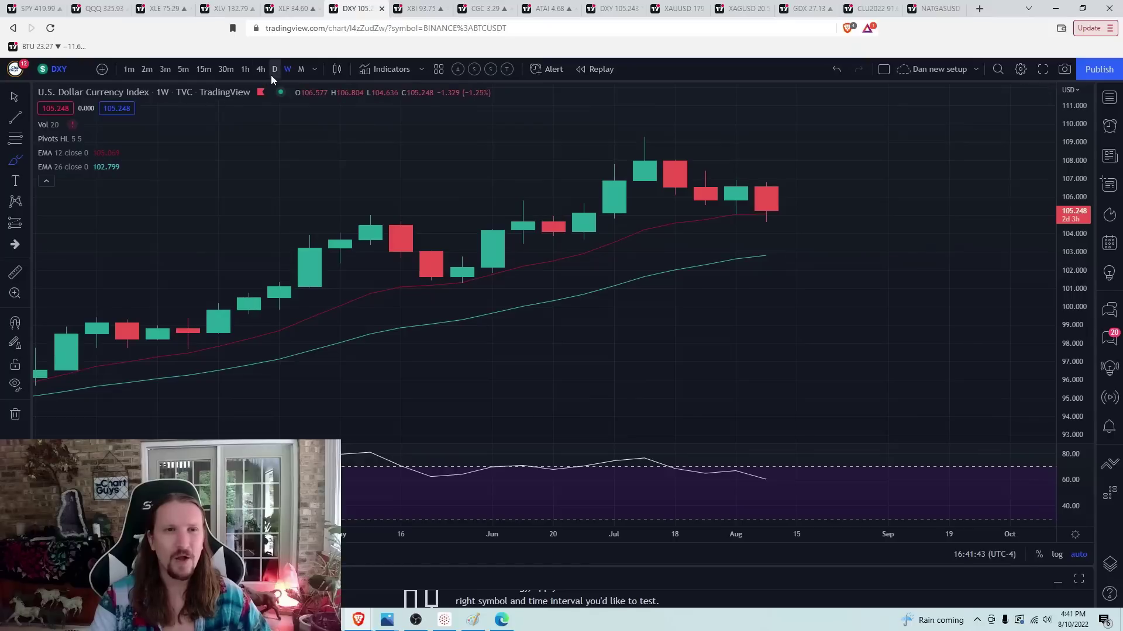
Brush-sketch a projected dollar path from the July high, then remove the drawing.
left_click(22, 166)
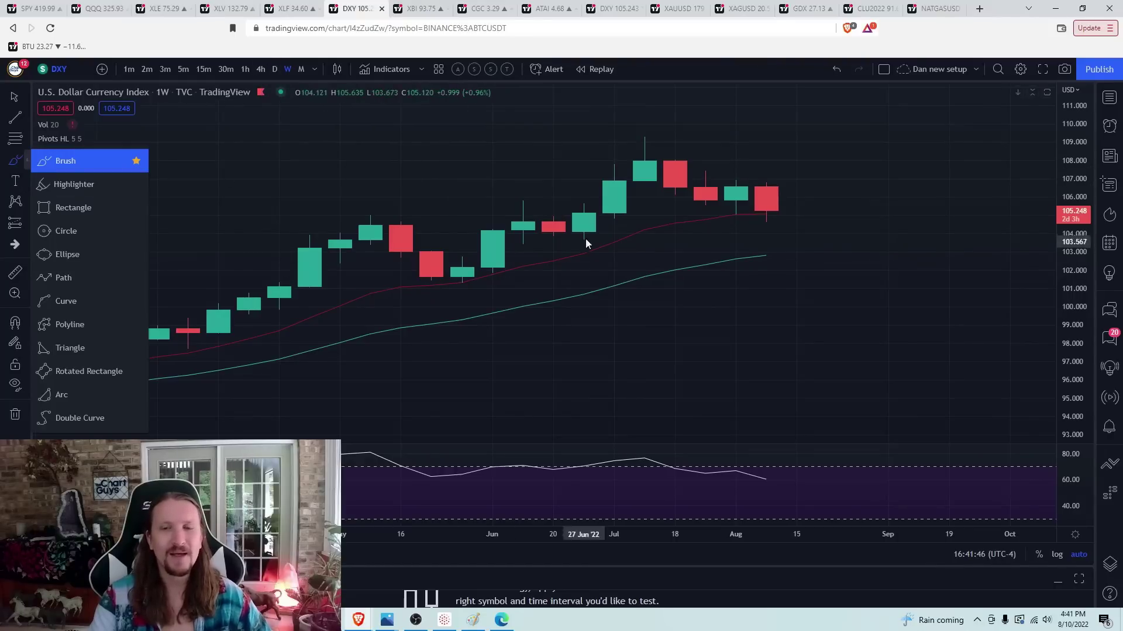
left_click(644, 140)
mouse_move(644, 139)
left_mouse_down()
mouse_move(797, 238)
mouse_move(827, 193)
mouse_move(864, 205)
mouse_move(947, 282)
left_mouse_up()
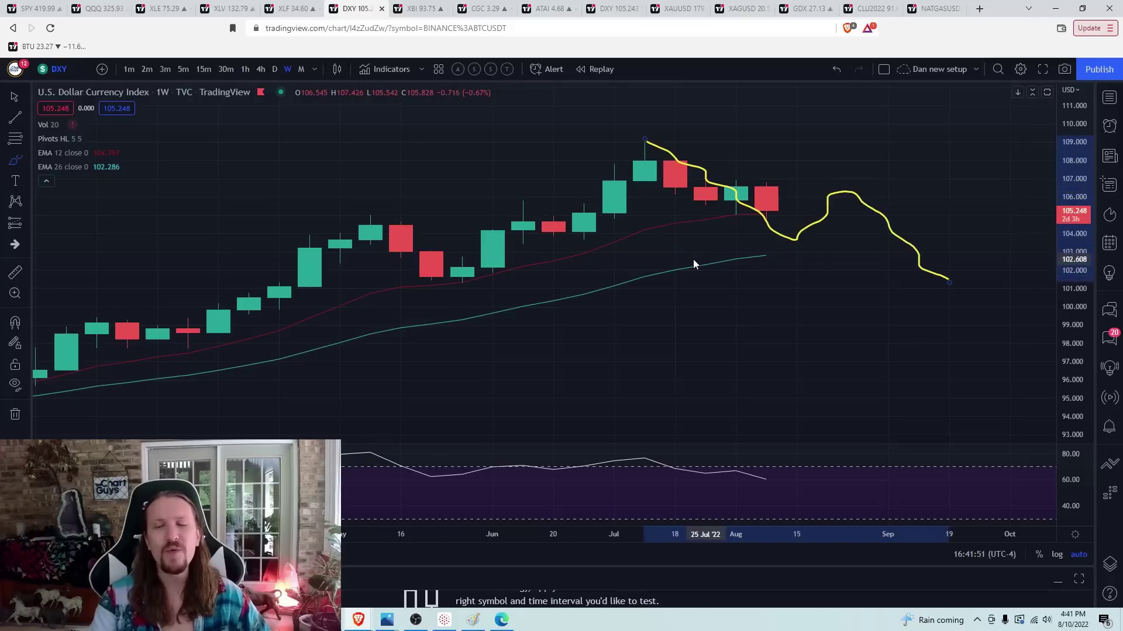
left_click(15, 414)
left_click(71, 411)
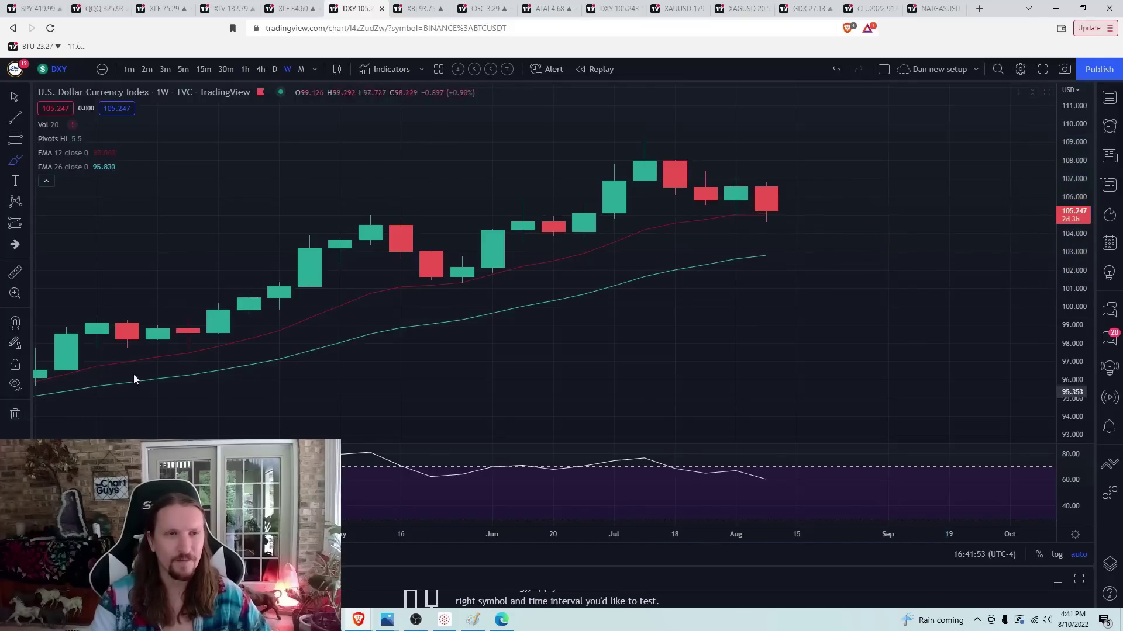
scroll(220, 175, "down", 3)
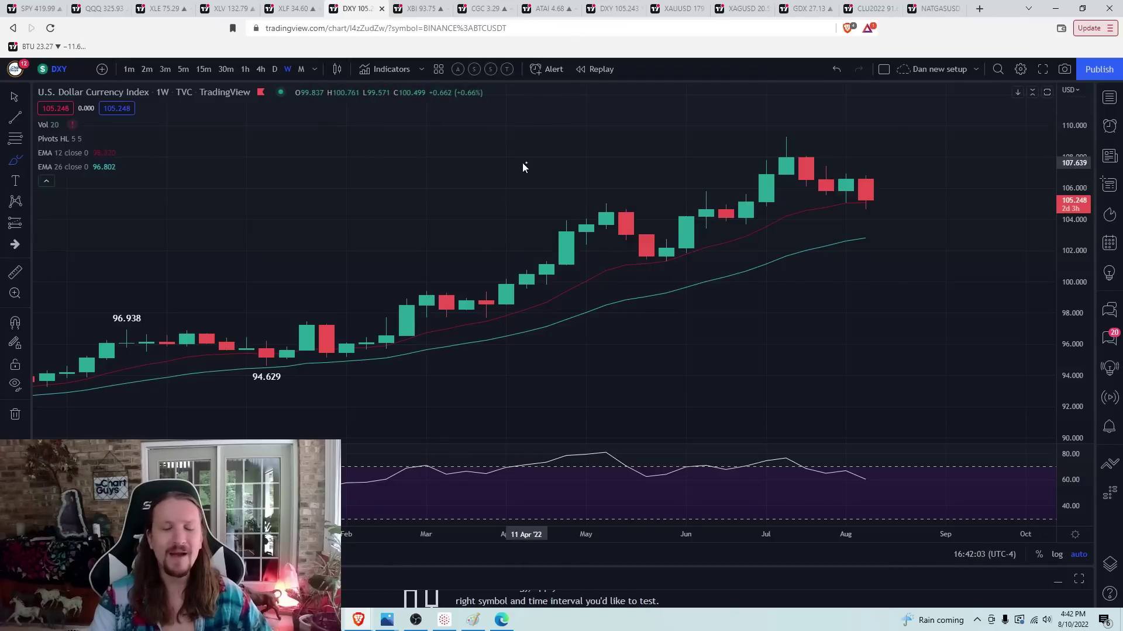
Chart gold spot XAUUSD on 4-hour, then daily candles.
type("XAU")
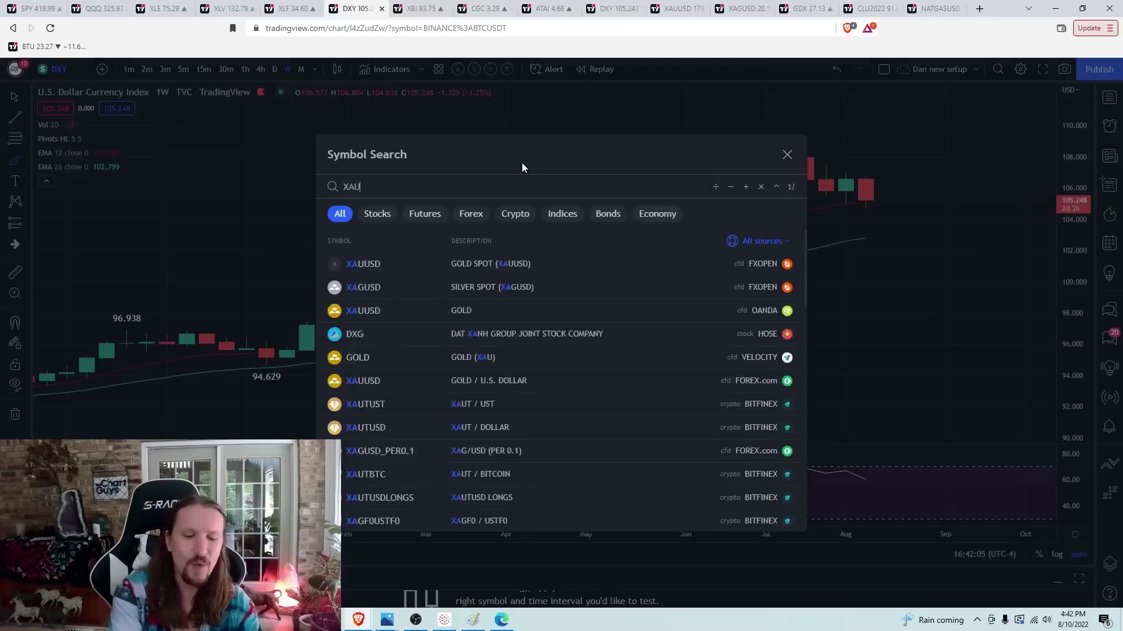
key("Return")
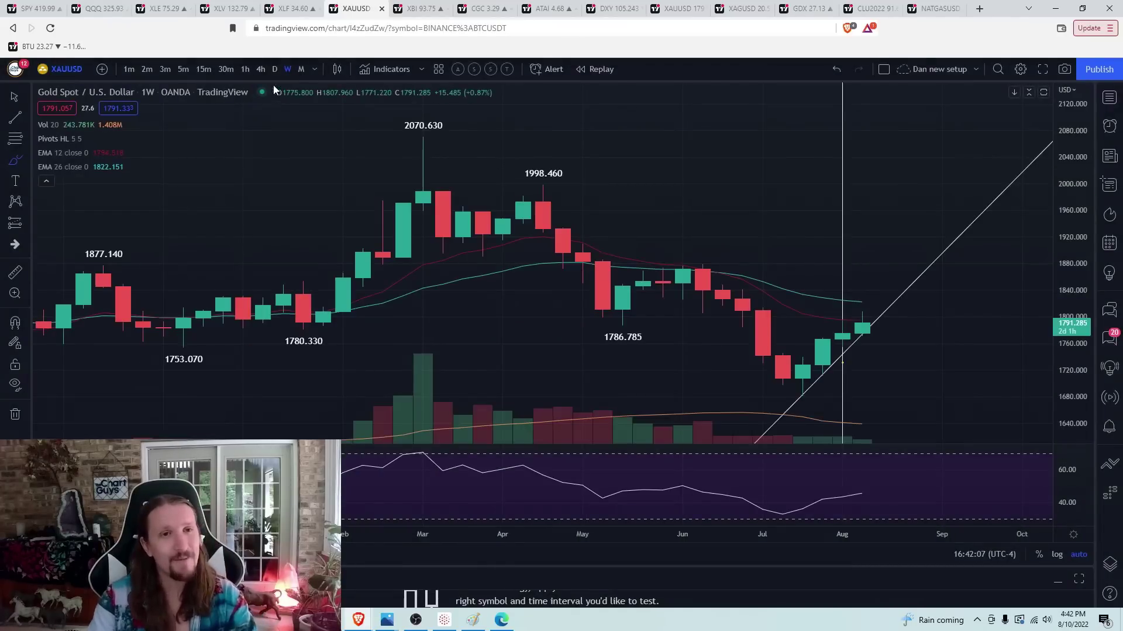
left_click(260, 69)
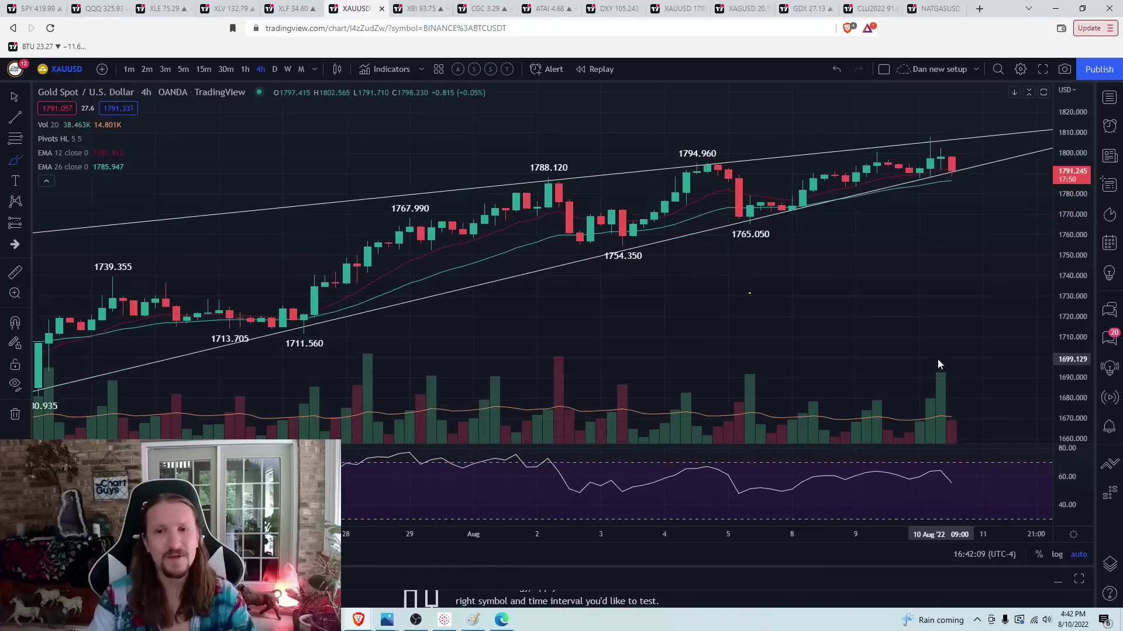
scroll(938, 359, "up", 2)
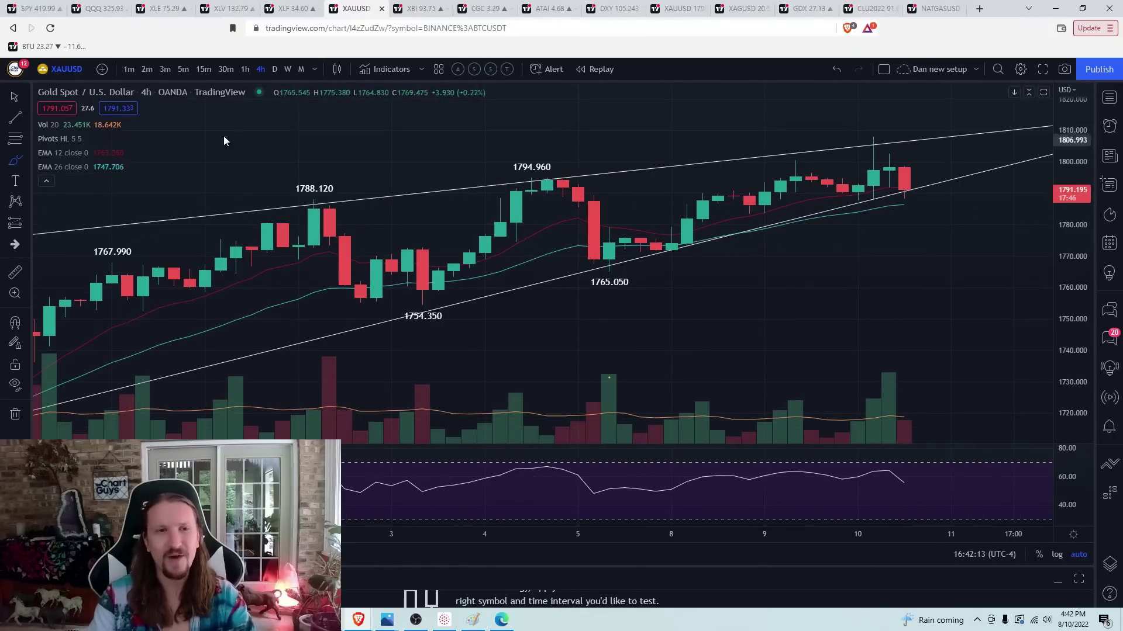
left_click(274, 69)
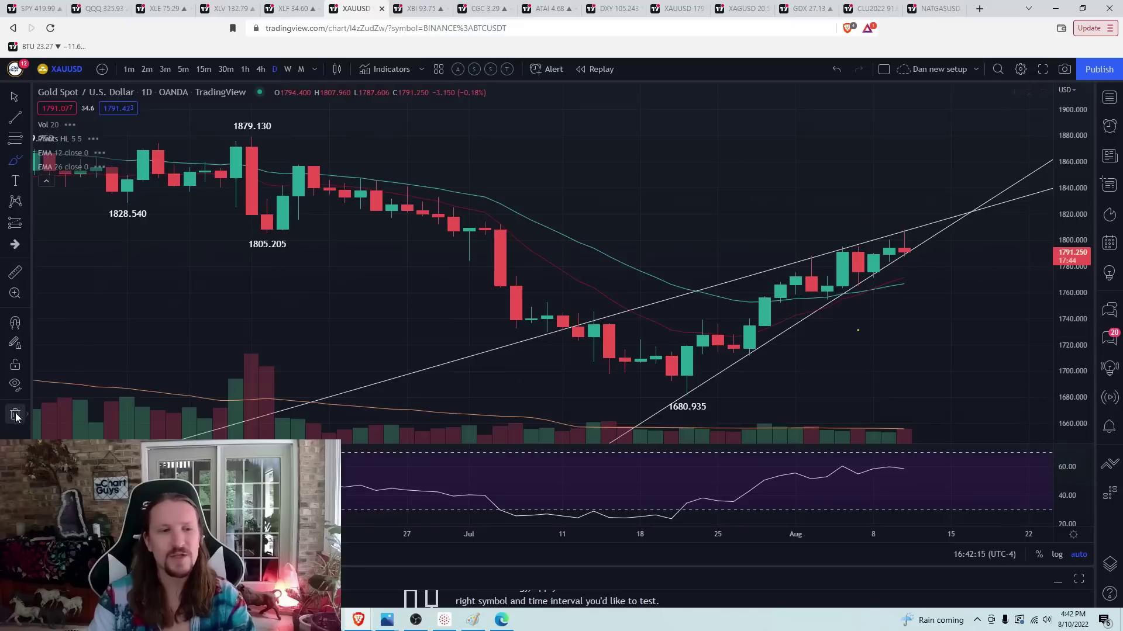
scroll(590, 332, "up", 2)
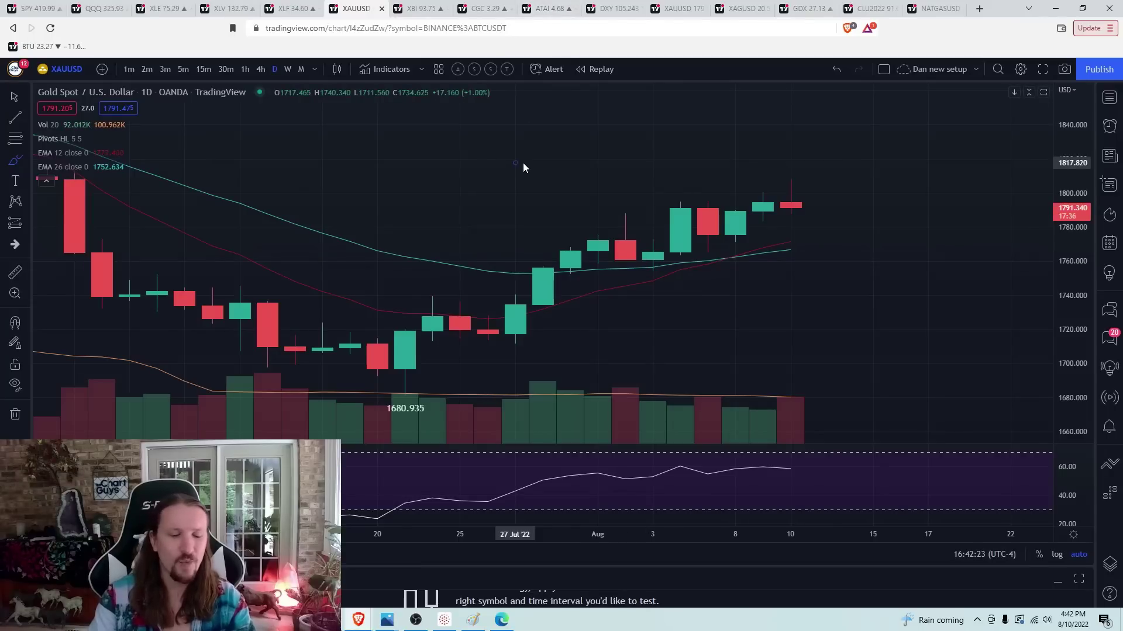
Chart silver XAGUSD on 4-hour candles, zoomed in.
type("xagusd")
key("Return")
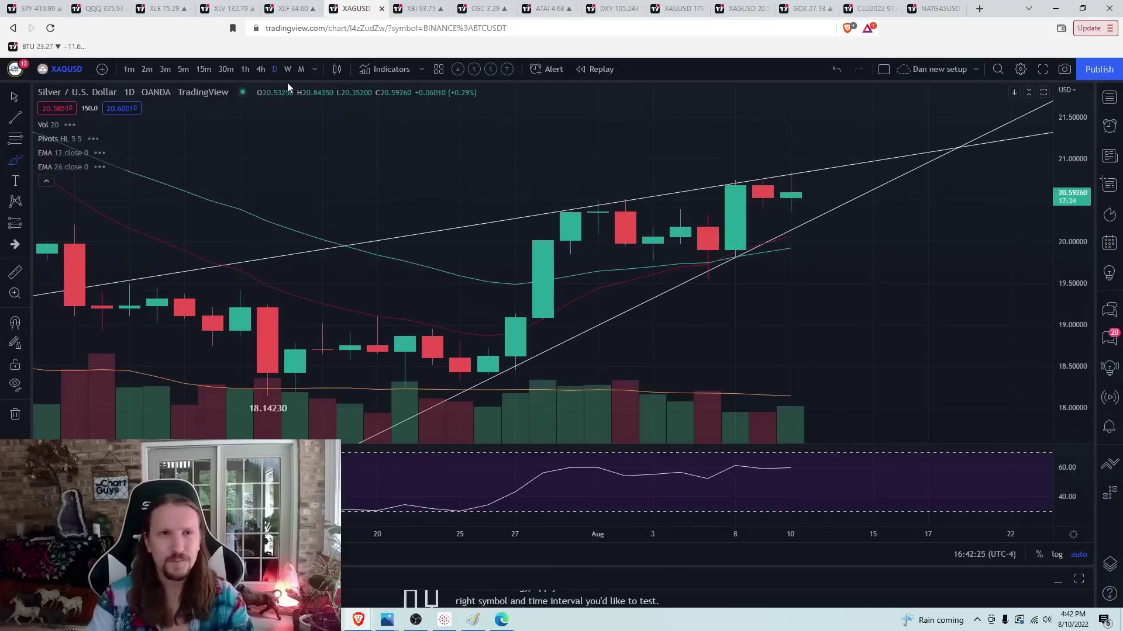
left_click(260, 71)
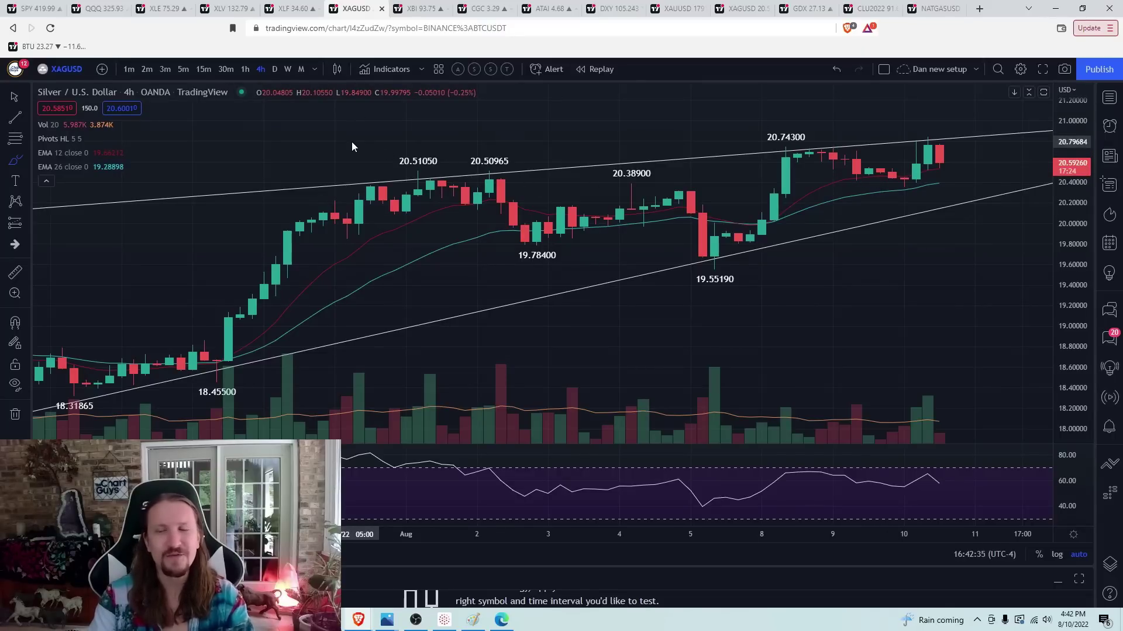
scroll(352, 142, "up", 2)
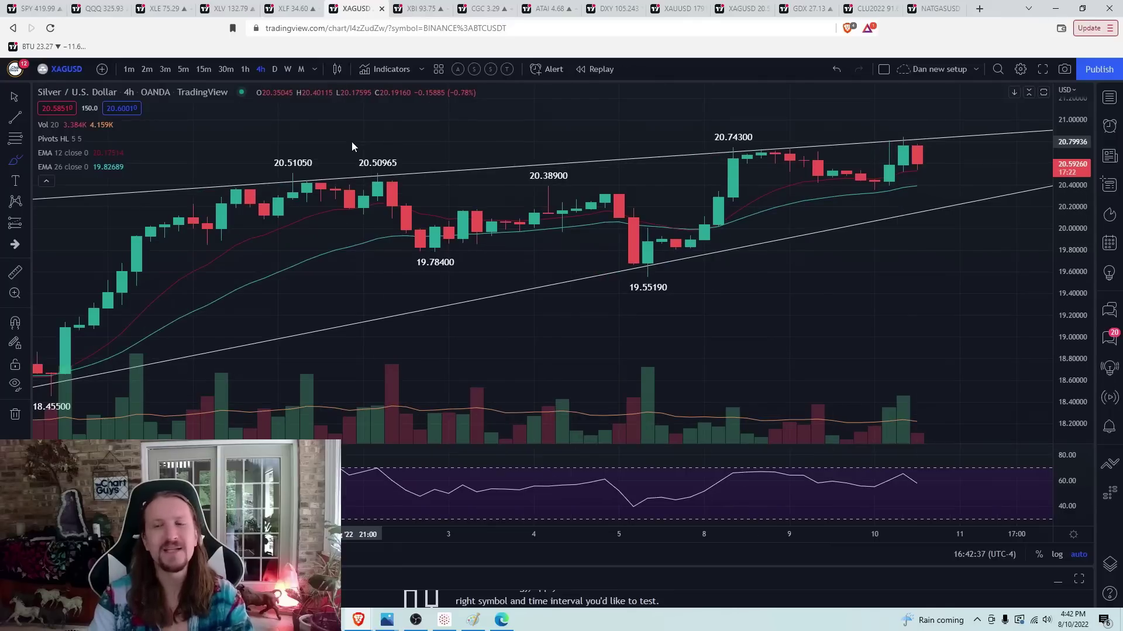
scroll(352, 143, "up", 1)
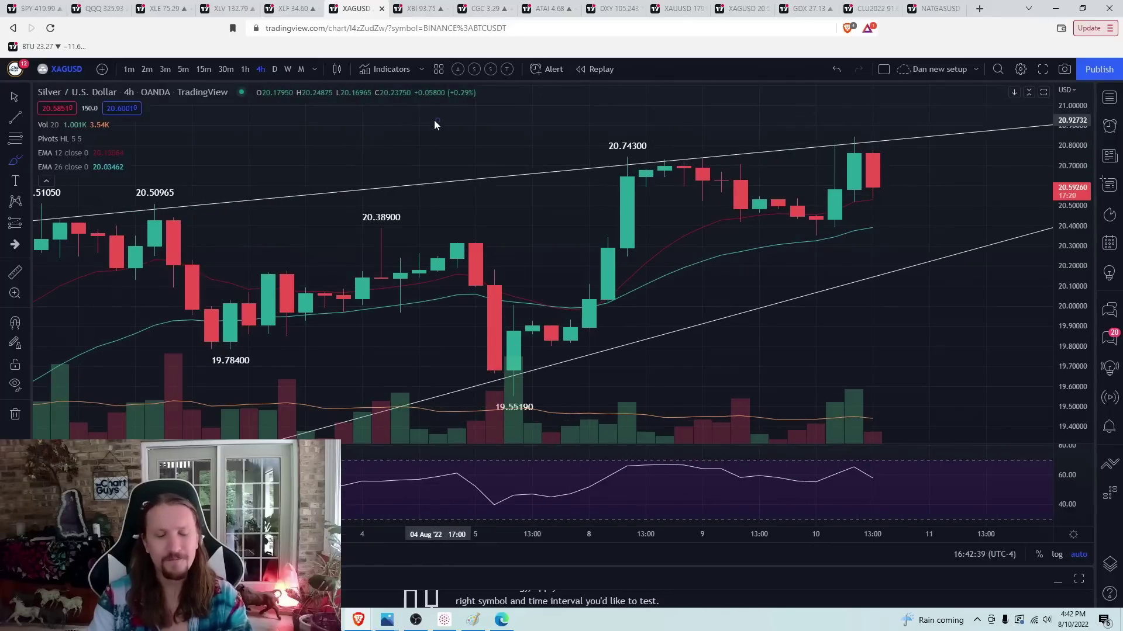
Load the GDX miners ETF on daily candles.
type("GDX")
key("Return")
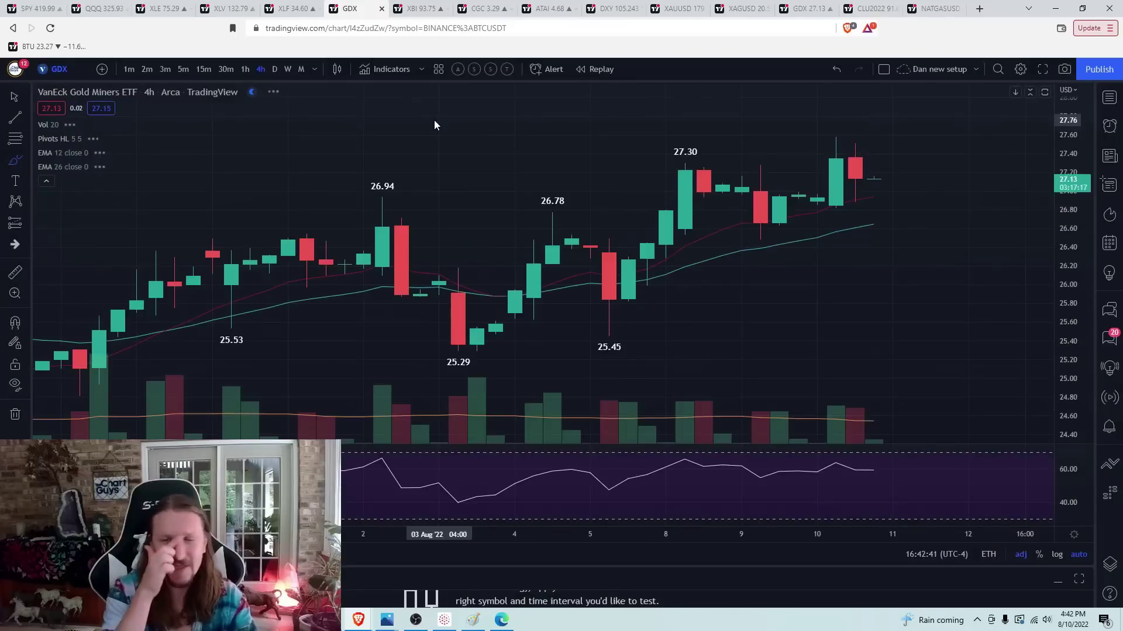
left_click(274, 69)
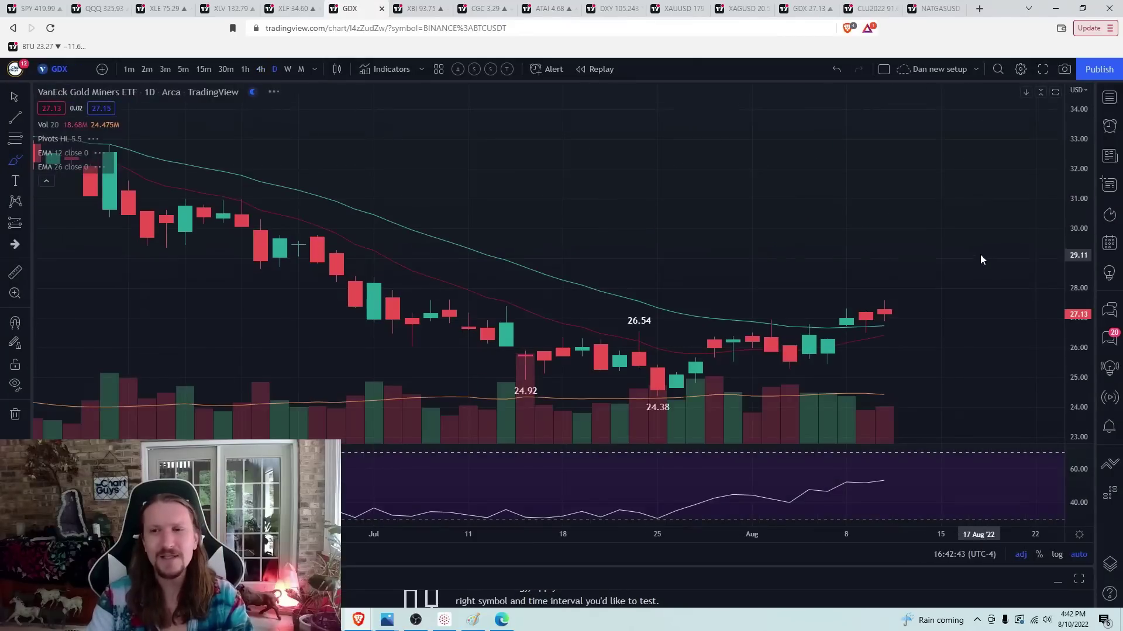
scroll(787, 378, "up", 2)
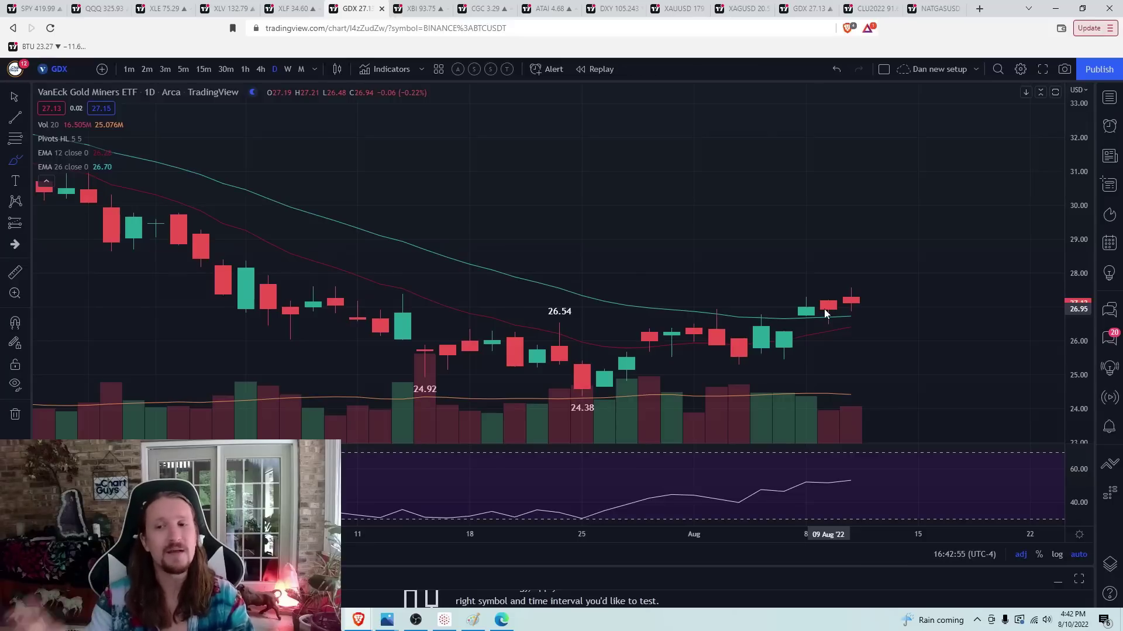
scroll(758, 348, "down", 2)
scroll(643, 353, "down", 1)
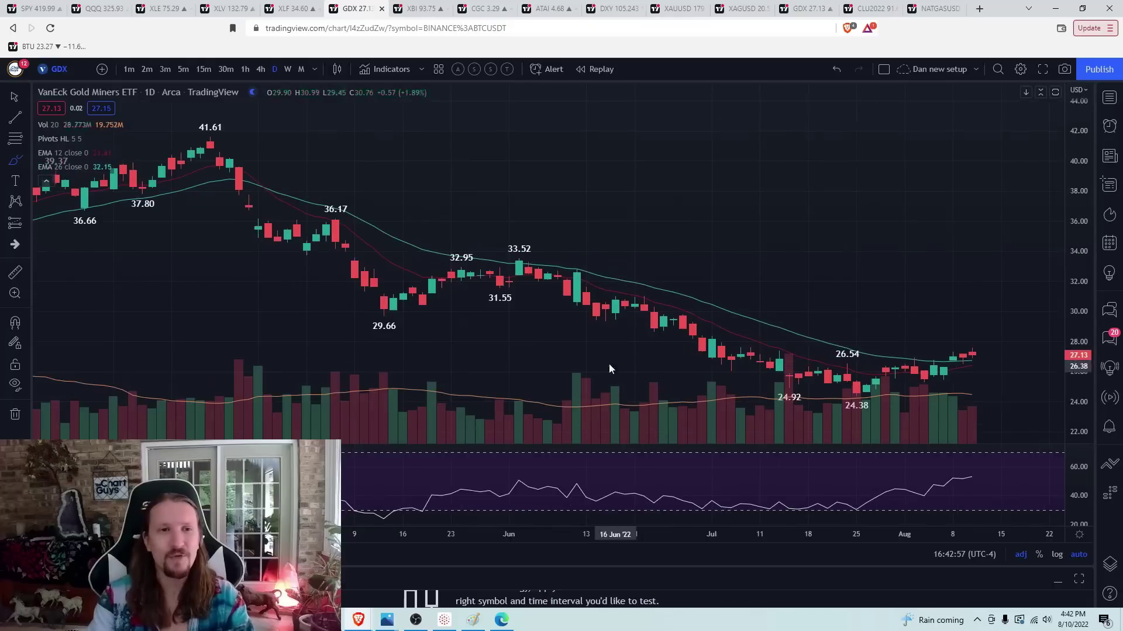
scroll(526, 342, "down", 1)
With the brush, circle the June, early-July, 36.66 and 35.67/40.26 candles and trace the August rise.
left_click(25, 161)
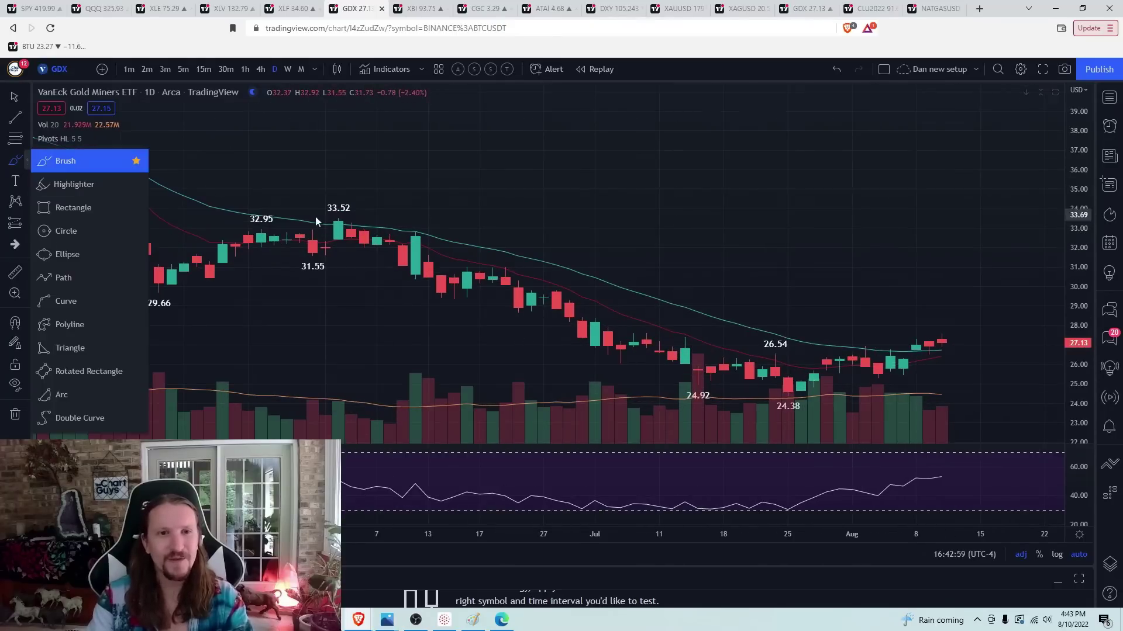
mouse_move(424, 231)
left_mouse_down()
mouse_move(420, 285)
mouse_move(417, 241)
left_mouse_up()
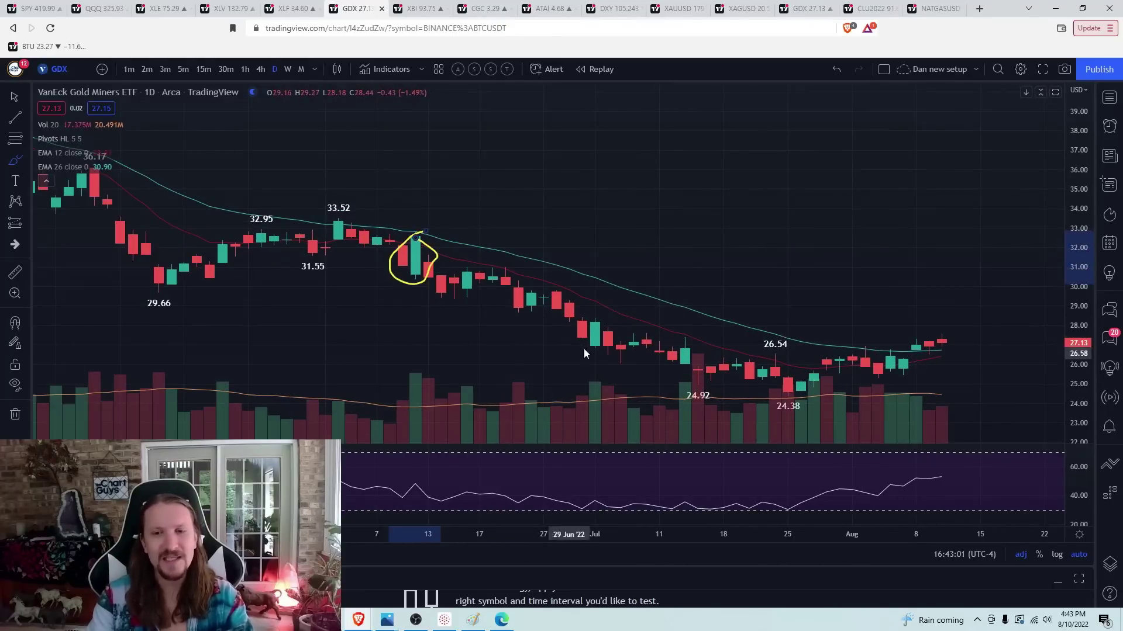
mouse_move(602, 310)
left_mouse_down()
mouse_move(609, 336)
mouse_move(583, 334)
mouse_move(593, 311)
left_mouse_up()
scroll(592, 311, "down", 2)
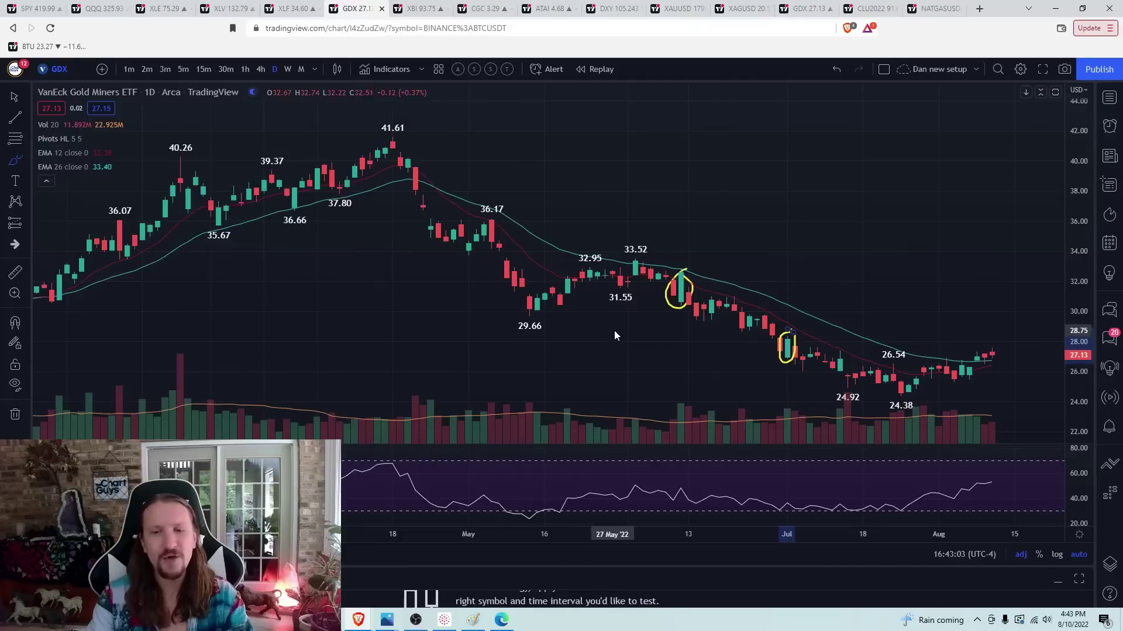
left_click_drag(302, 180, 287, 173)
mouse_move(232, 210)
left_mouse_down()
mouse_move(211, 210)
mouse_move(204, 188)
mouse_move(175, 202)
mouse_move(186, 175)
left_mouse_up()
scroll(844, 335, "up", 4)
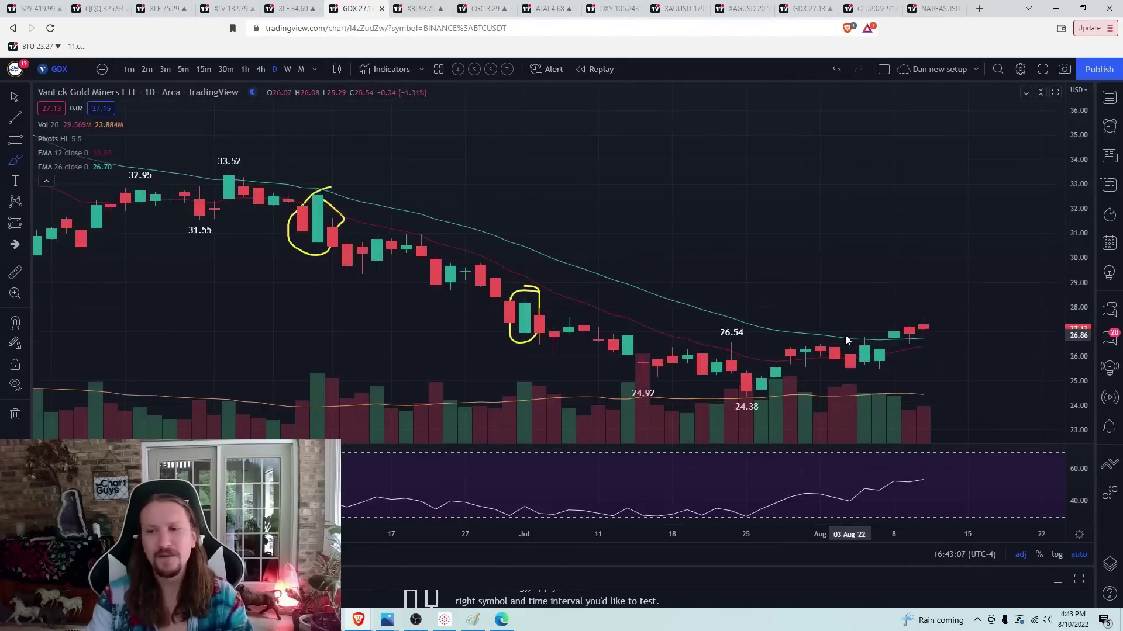
left_click_drag(840, 276, 554, 380)
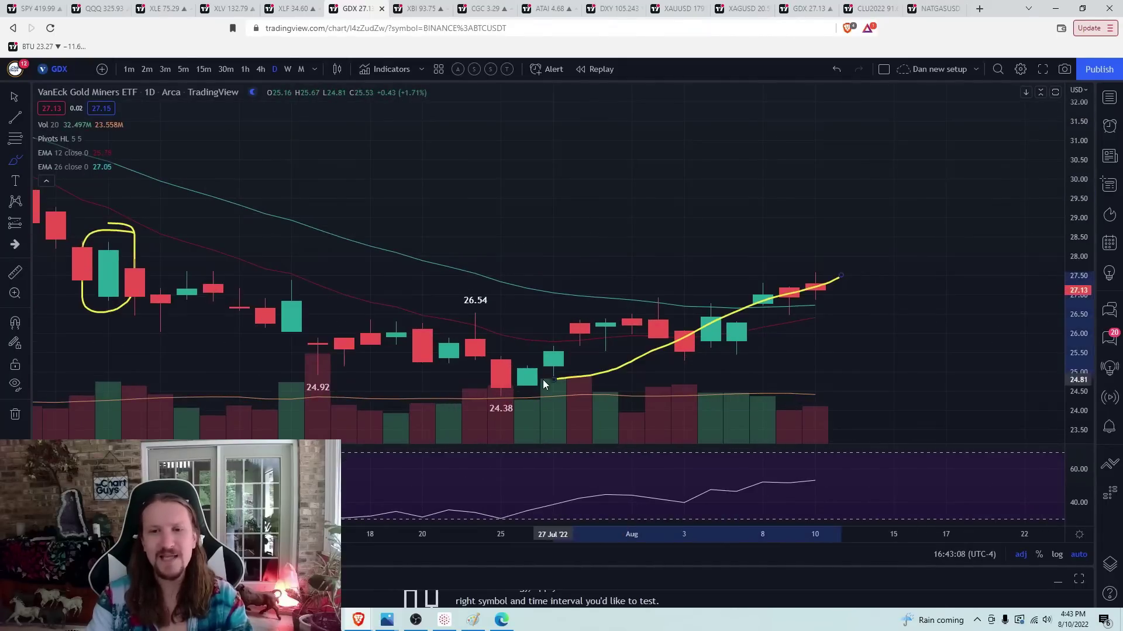
Switch GDX to weekly candles and remove all the yellow markings.
left_click(287, 69)
left_click(15, 414)
left_click(39, 414)
scroll(484, 462, "up", 4)
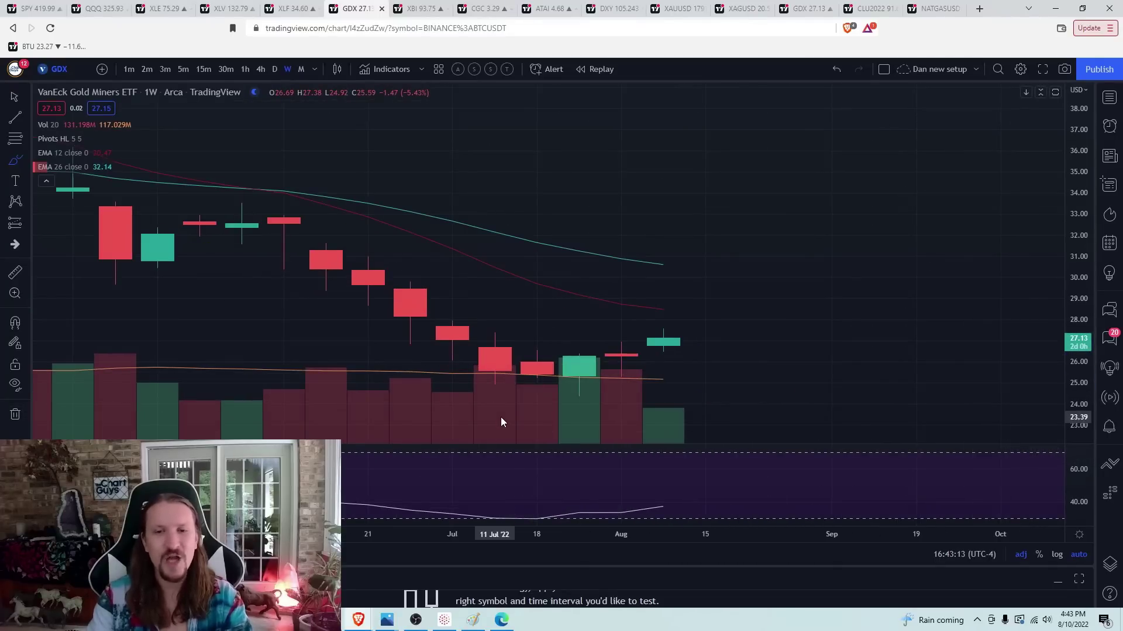
type("NEM")
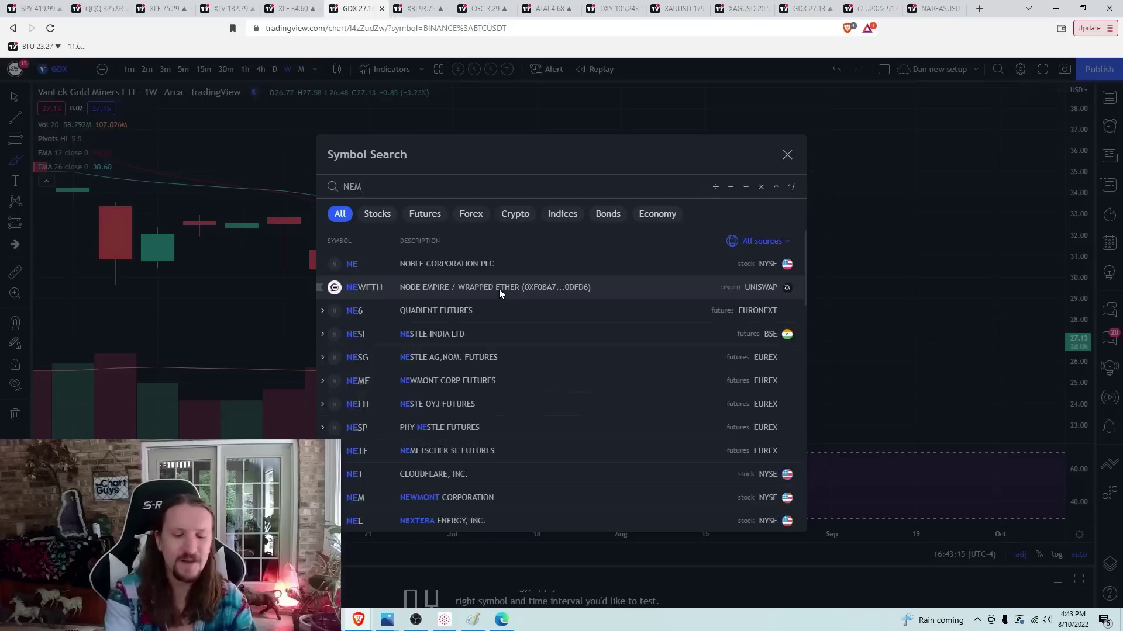
key("Return")
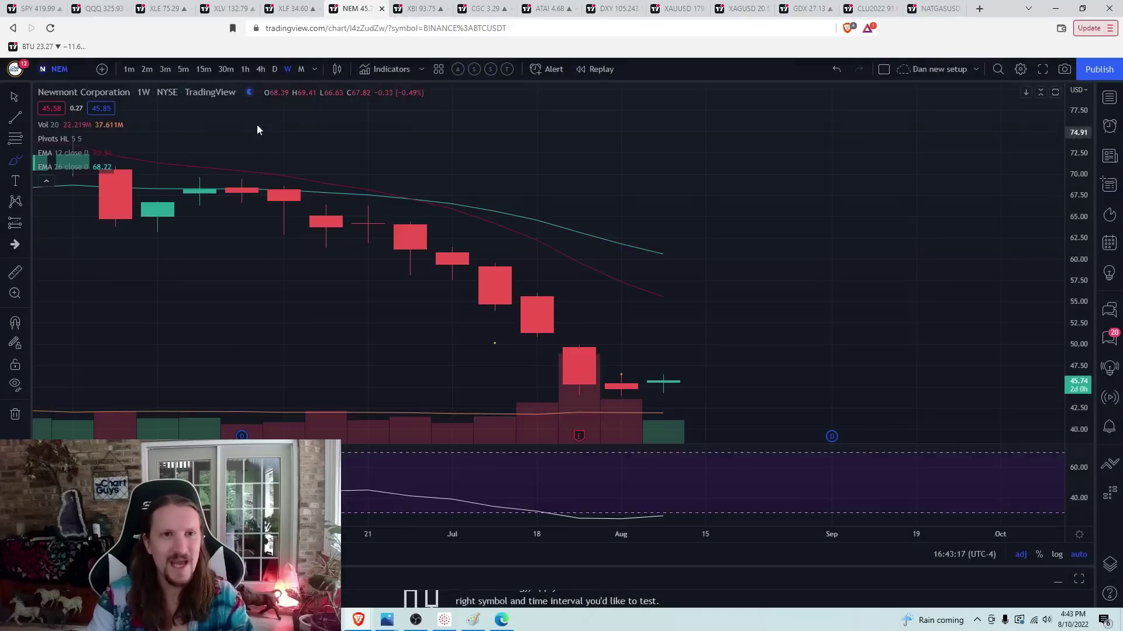
left_click(274, 70)
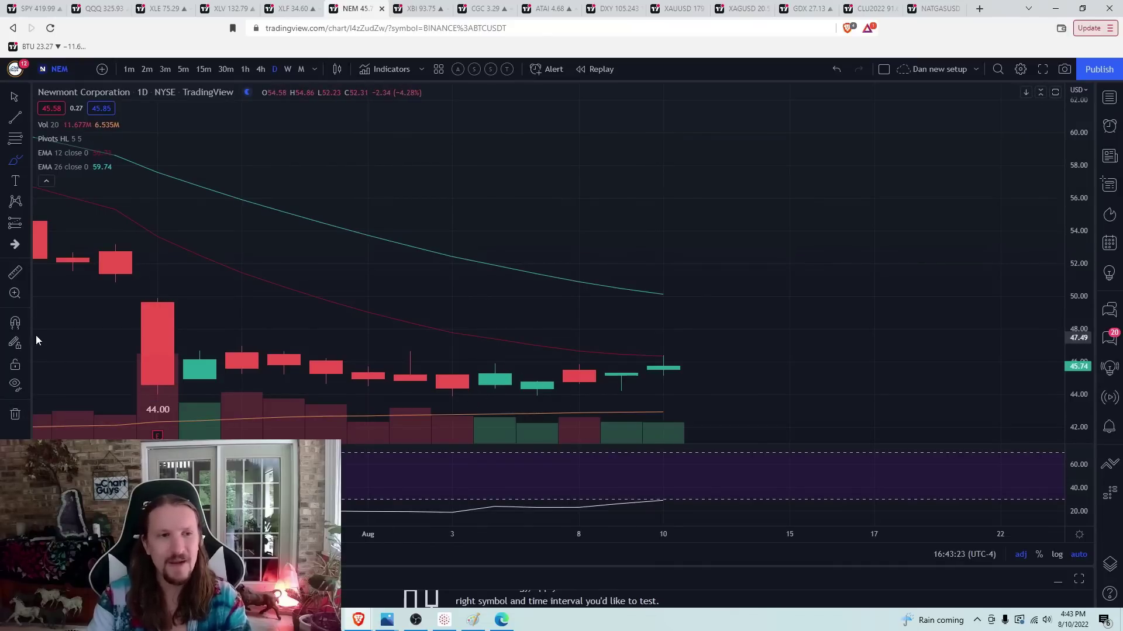
left_click(15, 322)
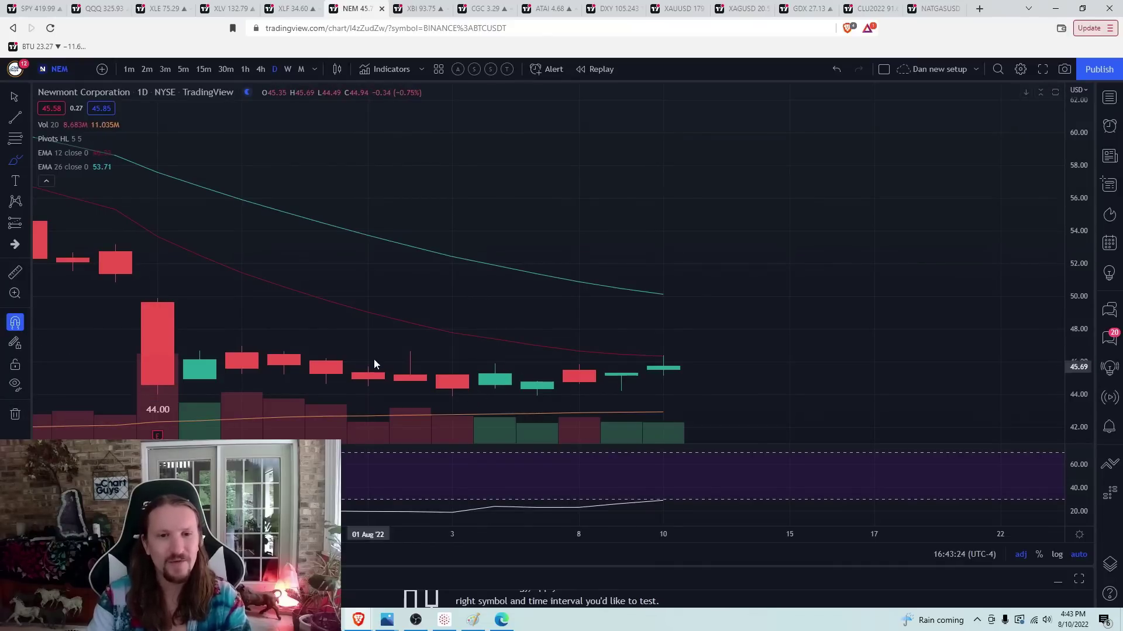
left_click(409, 351)
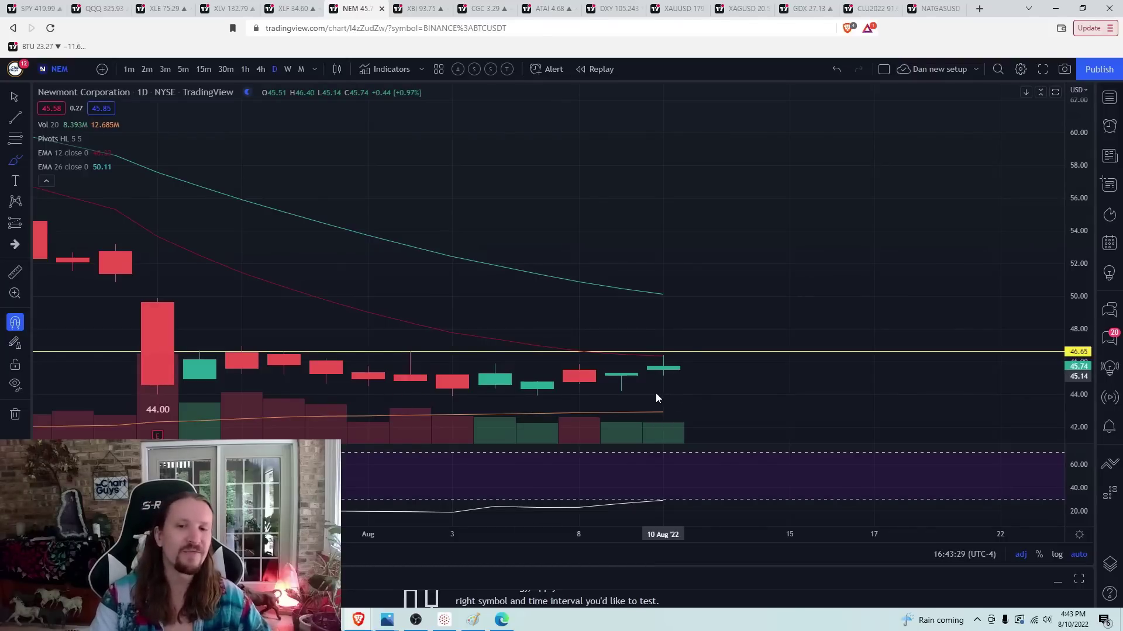
scroll(566, 407, "down", 3)
scroll(565, 409, "down", 1)
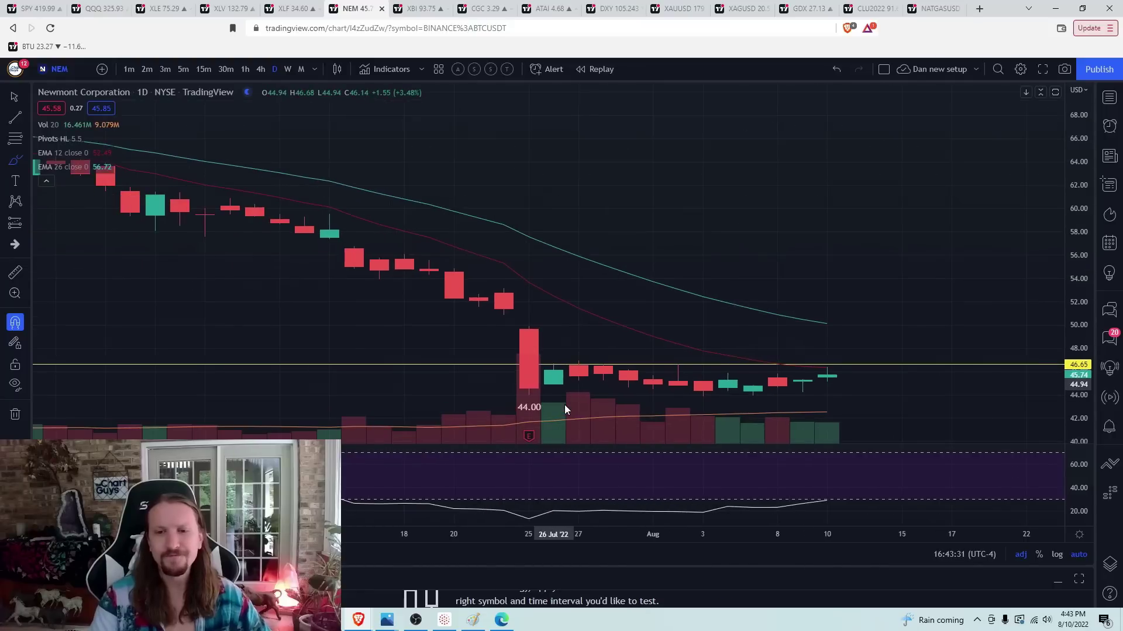
scroll(574, 404, "up", 2)
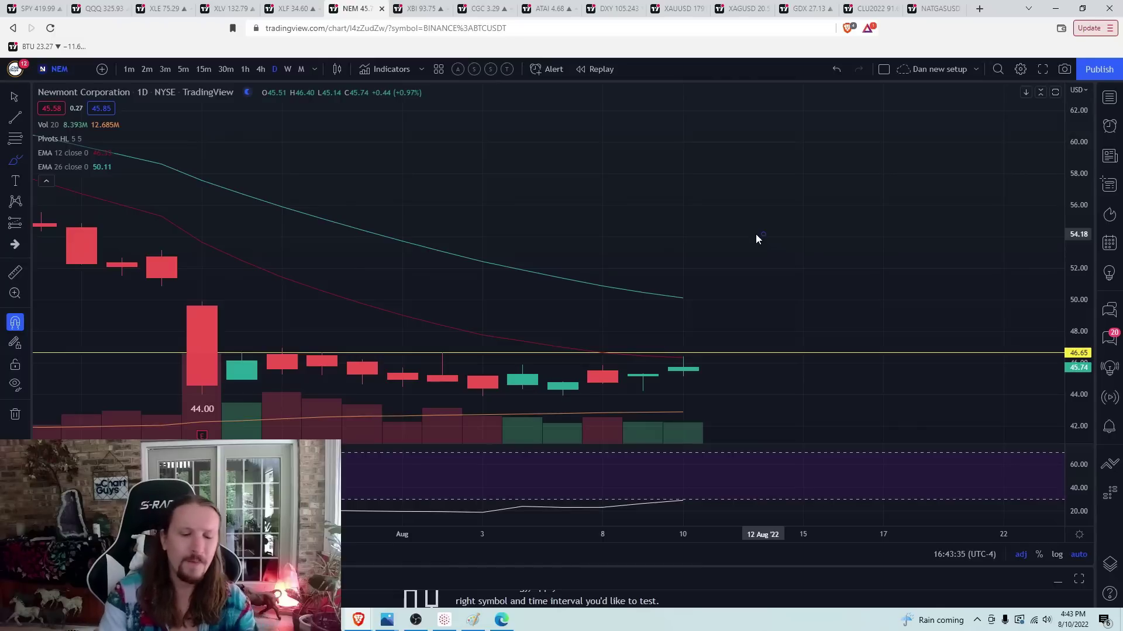
Load the CLU2022 crude oil futures chart and zoom out.
type("CLU2022")
key("Return")
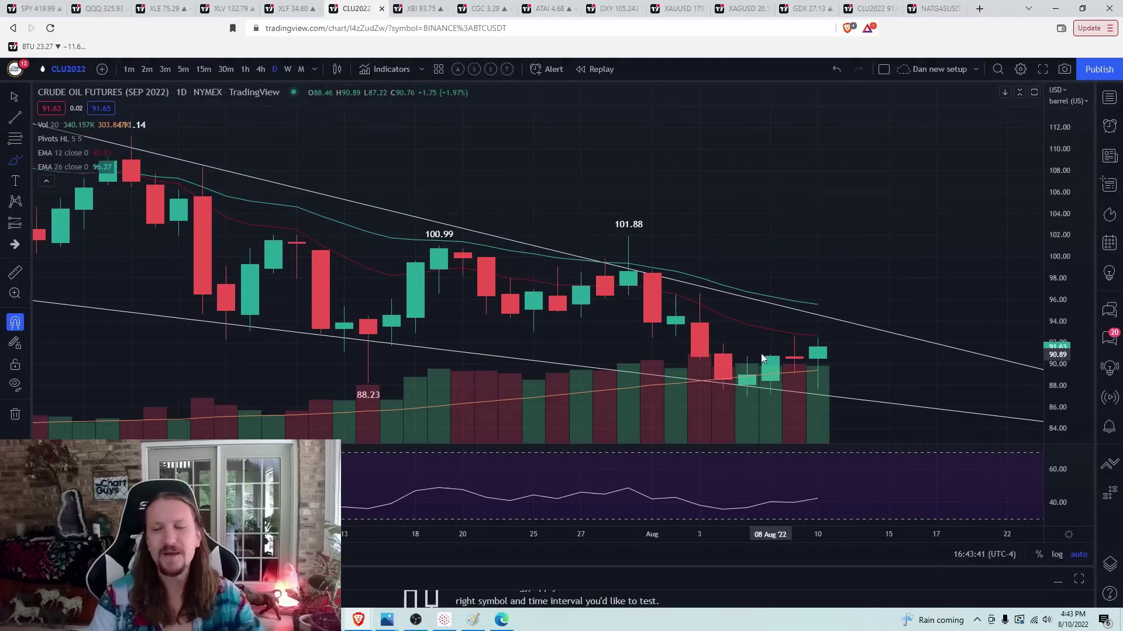
scroll(535, 319, "down", 1)
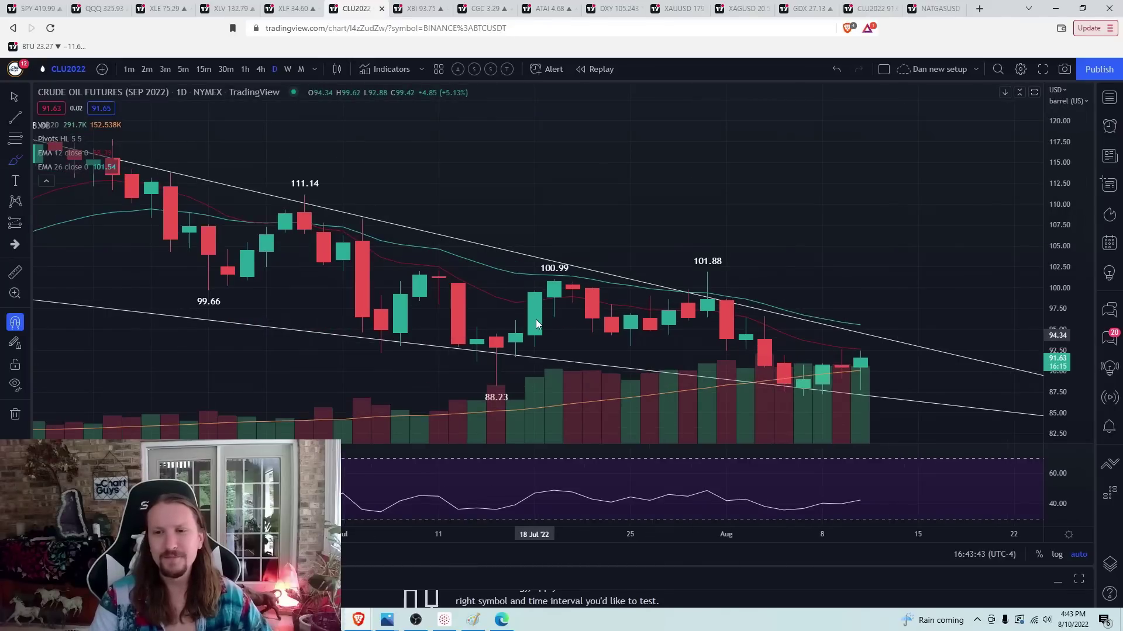
scroll(536, 320, "down", 1)
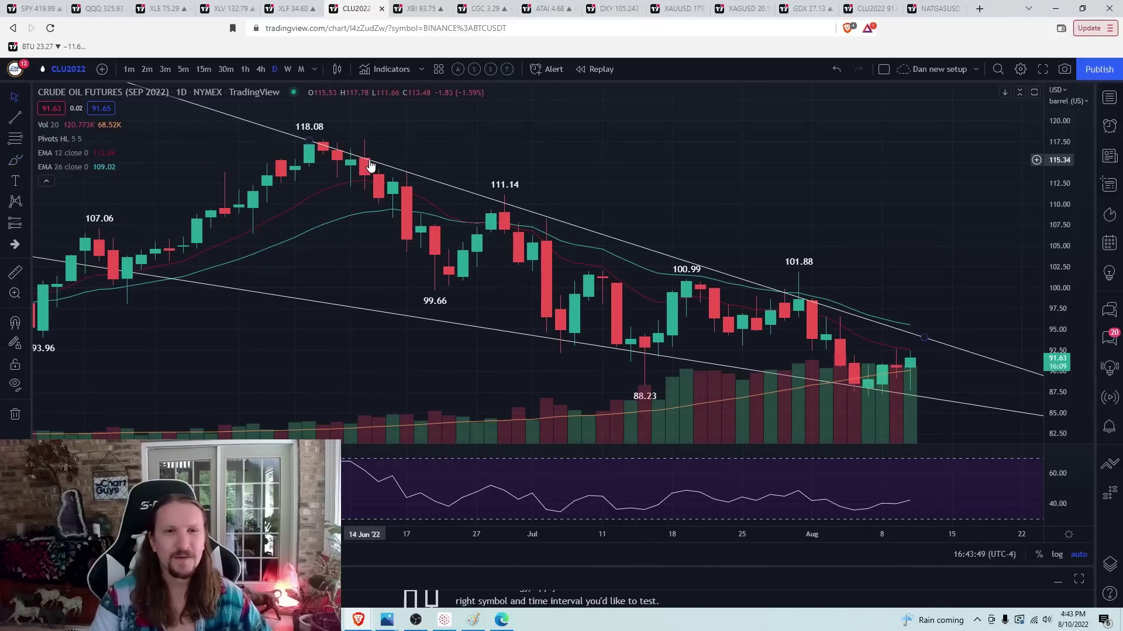
Realign the upper downtrend line so its left end starts at the 118.08 high.
left_click_drag(370, 162, 380, 148)
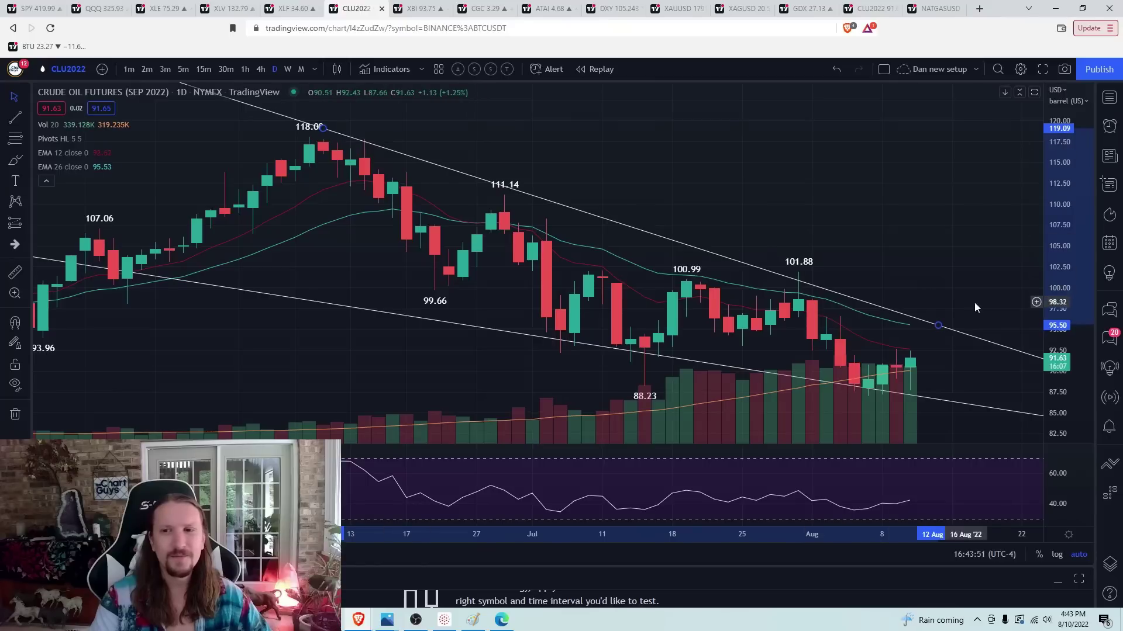
left_click_drag(938, 326, 938, 345)
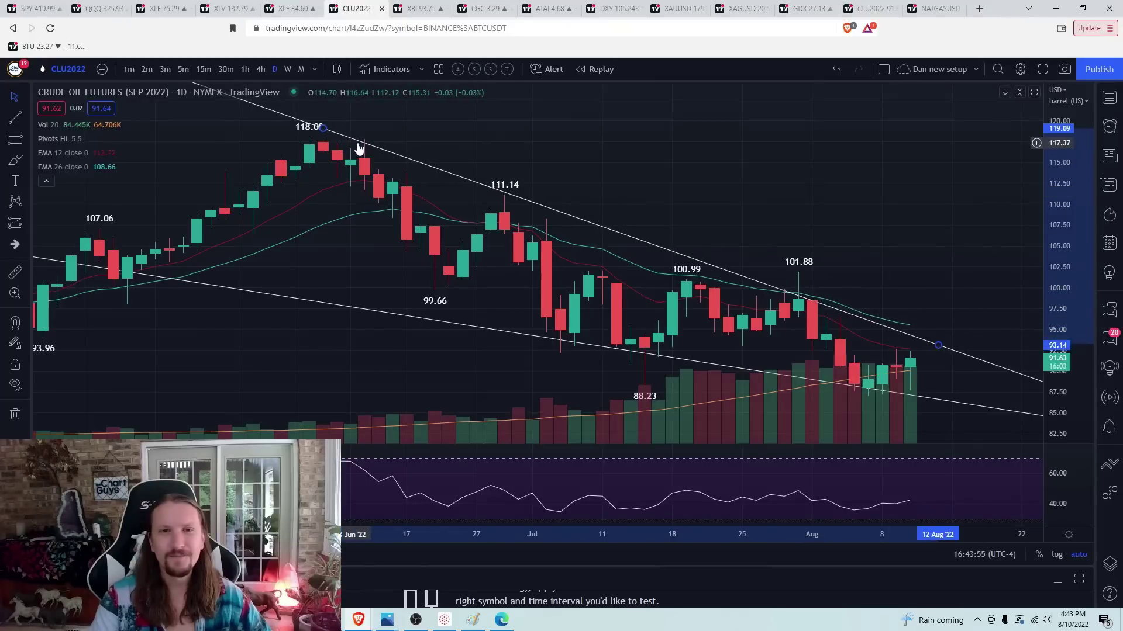
left_click_drag(359, 143, 358, 146)
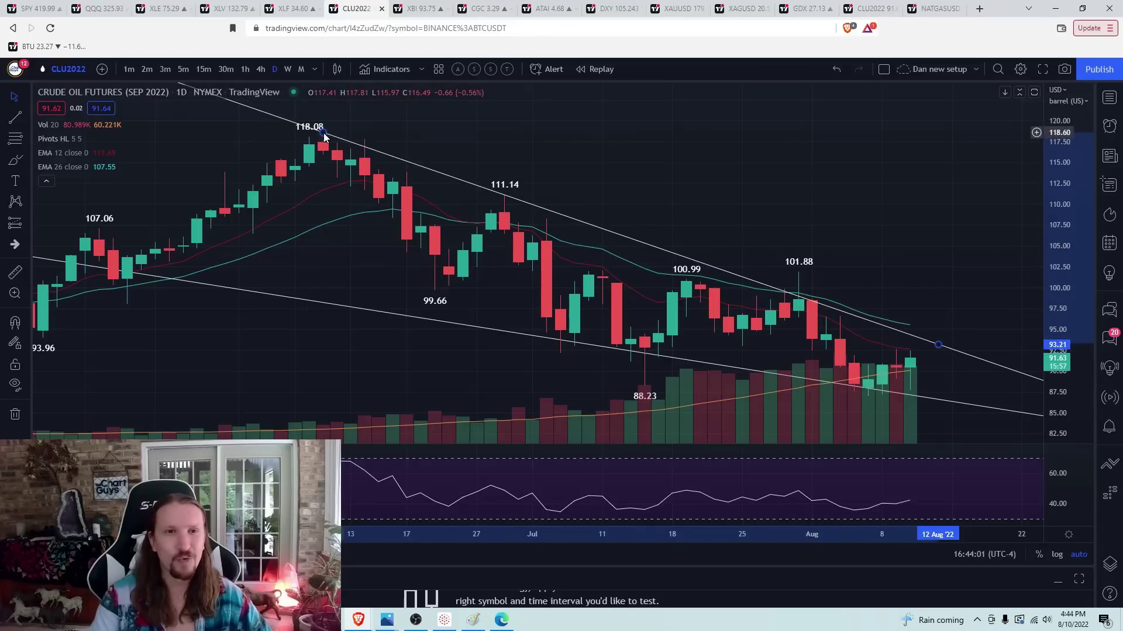
left_click_drag(323, 132, 317, 144)
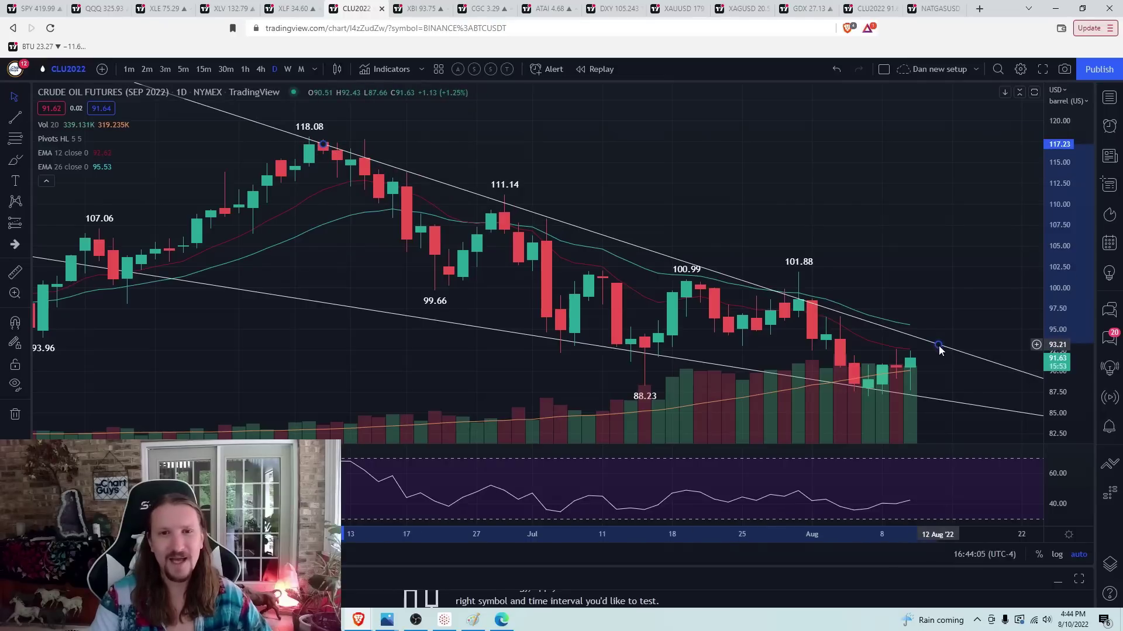
mouse_move(939, 346)
left_mouse_down()
mouse_move(951, 335)
mouse_move(946, 347)
left_mouse_up()
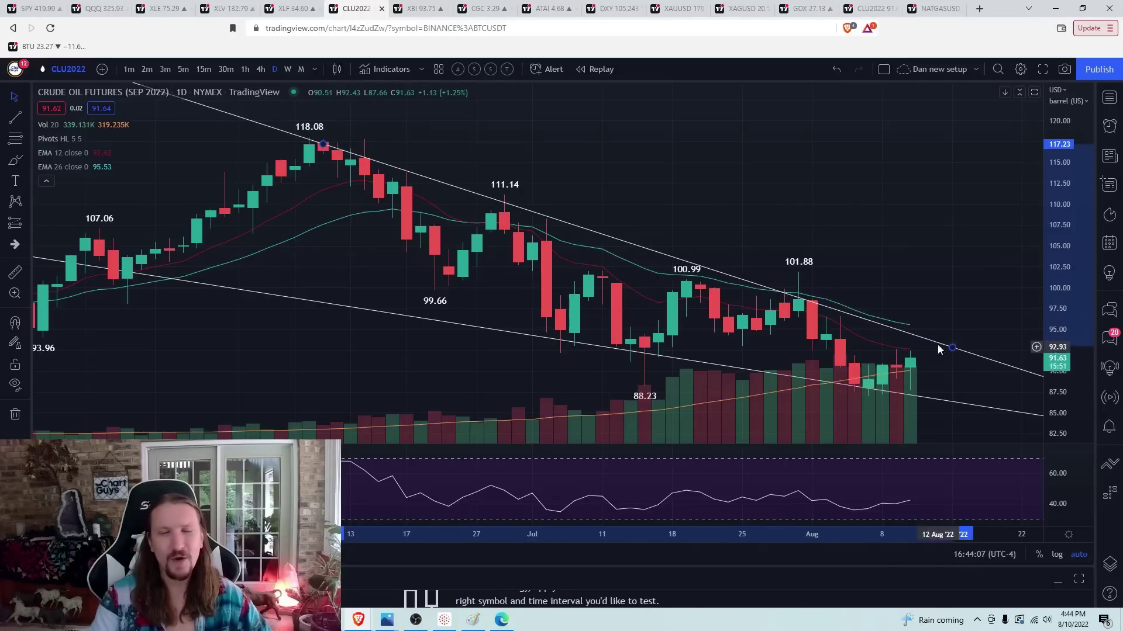
left_click_drag(322, 144, 326, 141)
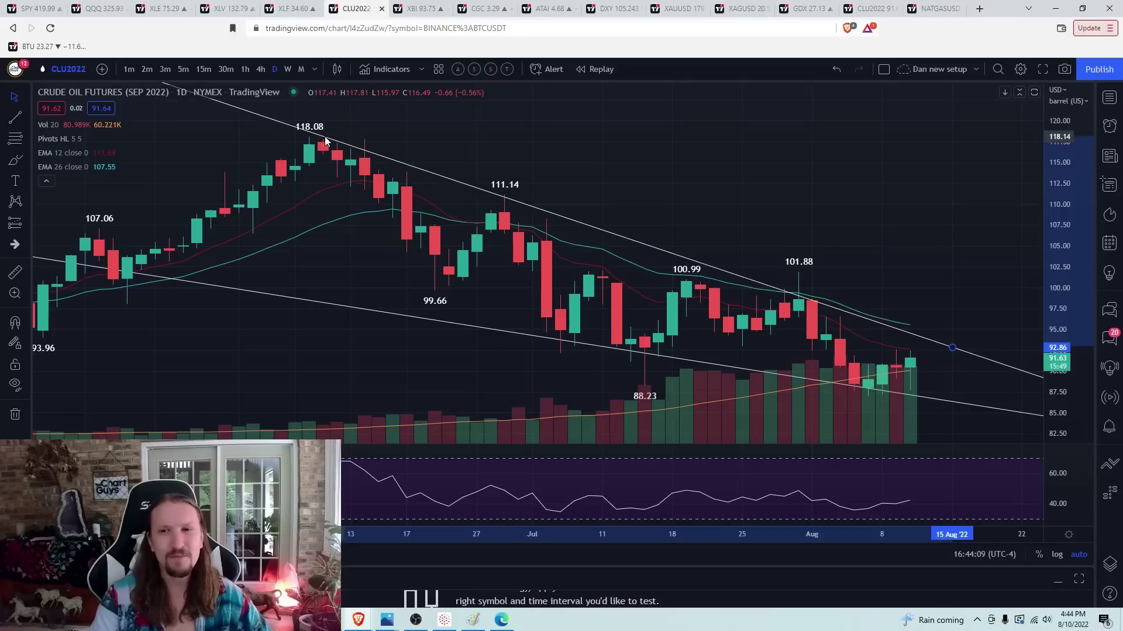
left_click_drag(952, 348, 957, 345)
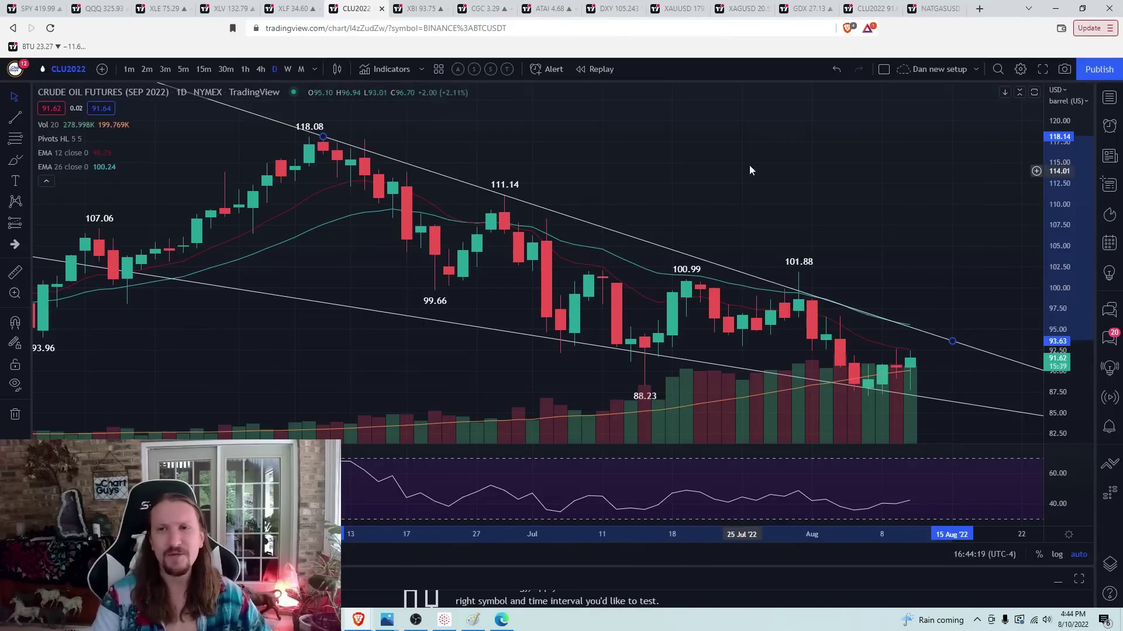
Load NATGAS and view it on 4-hour candles.
left_click(825, 172)
type("NATGAS")
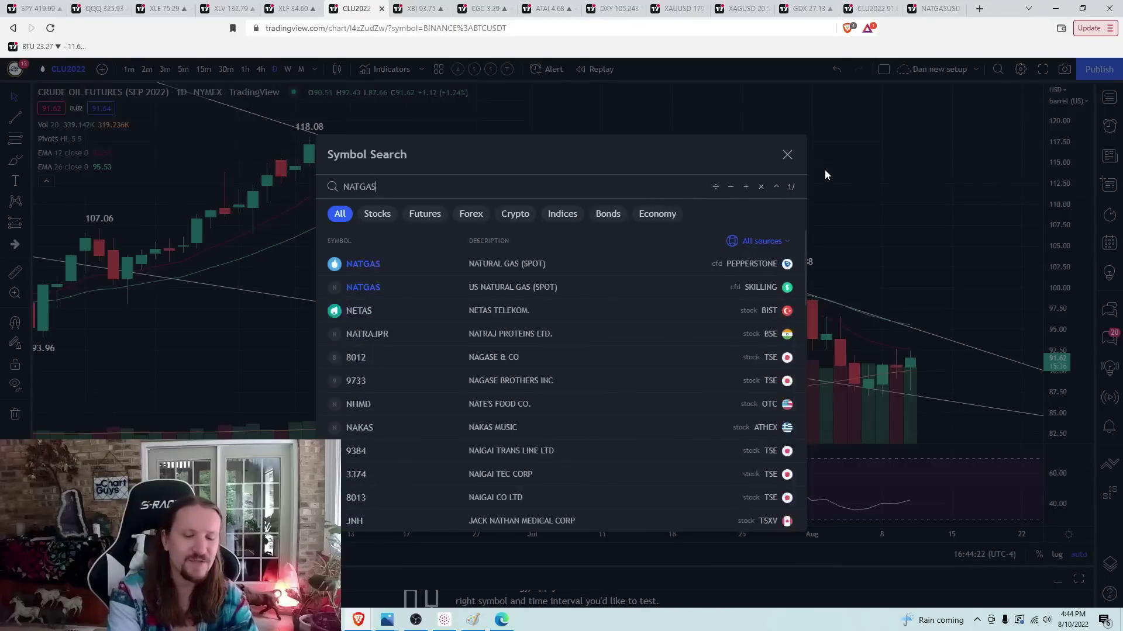
key("Return")
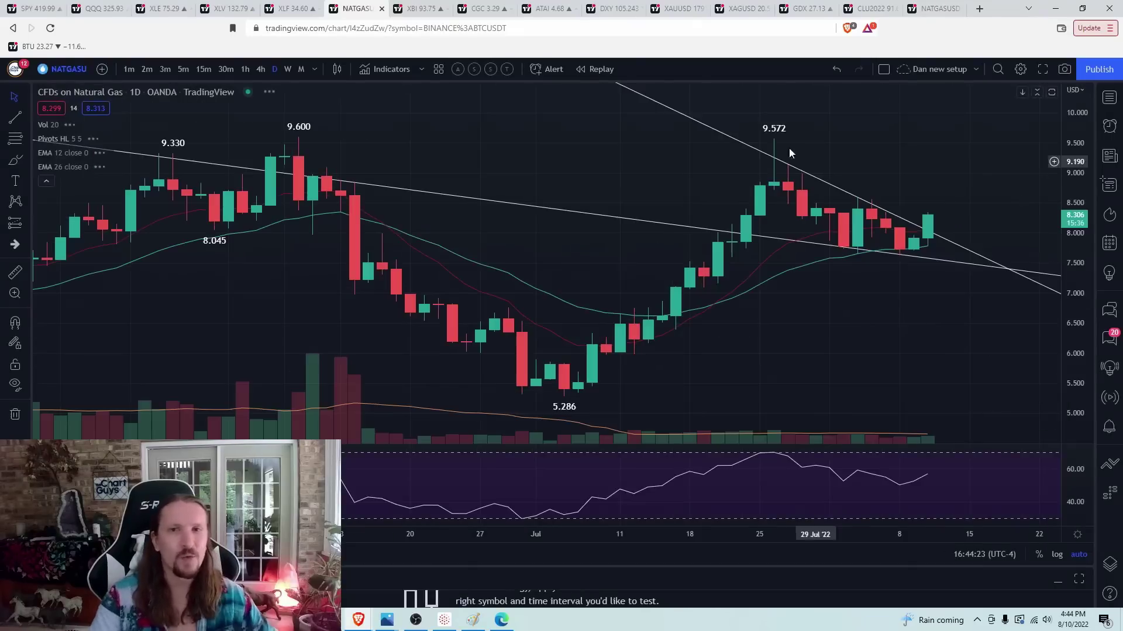
left_click(262, 70)
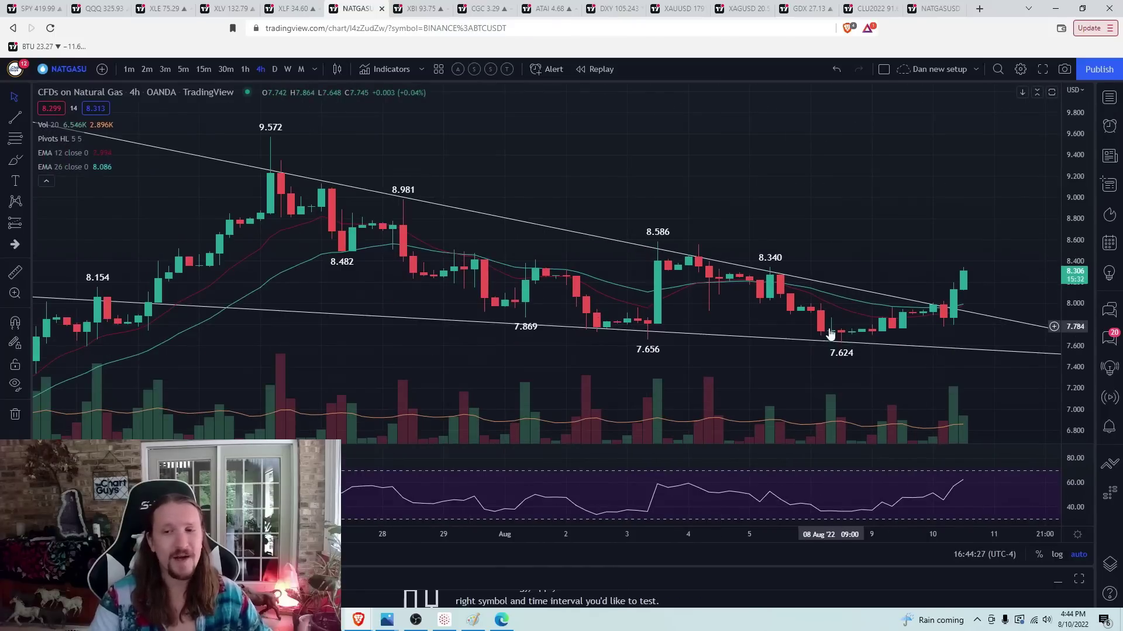
scroll(864, 328, "up", 2)
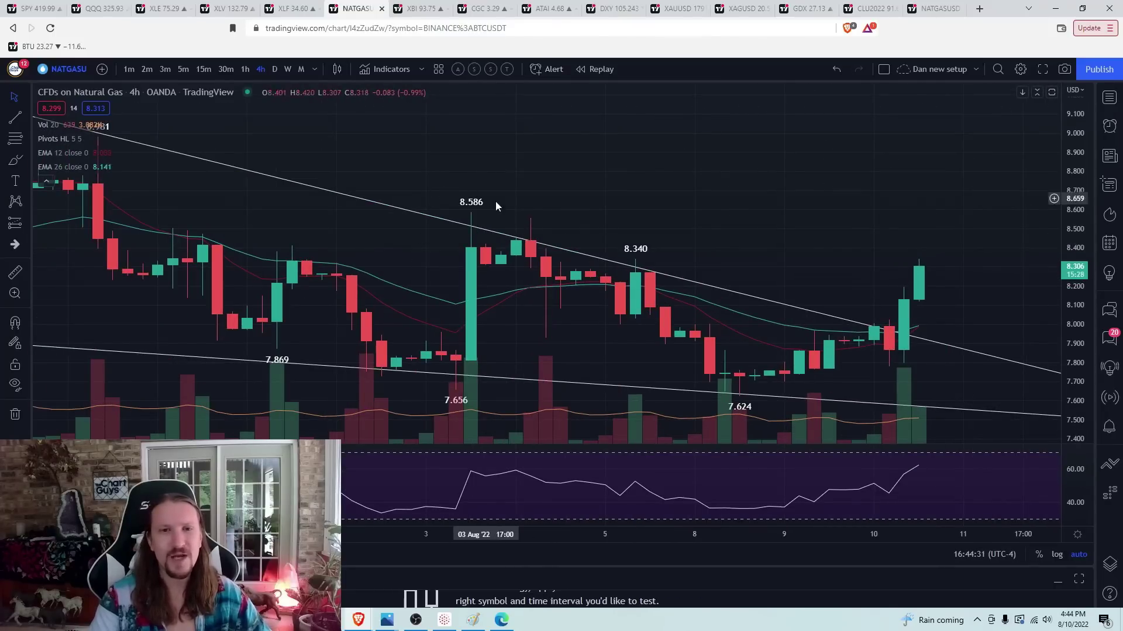
Switch natural gas to daily, then weekly candles, and remove its trend lines.
left_click(274, 69)
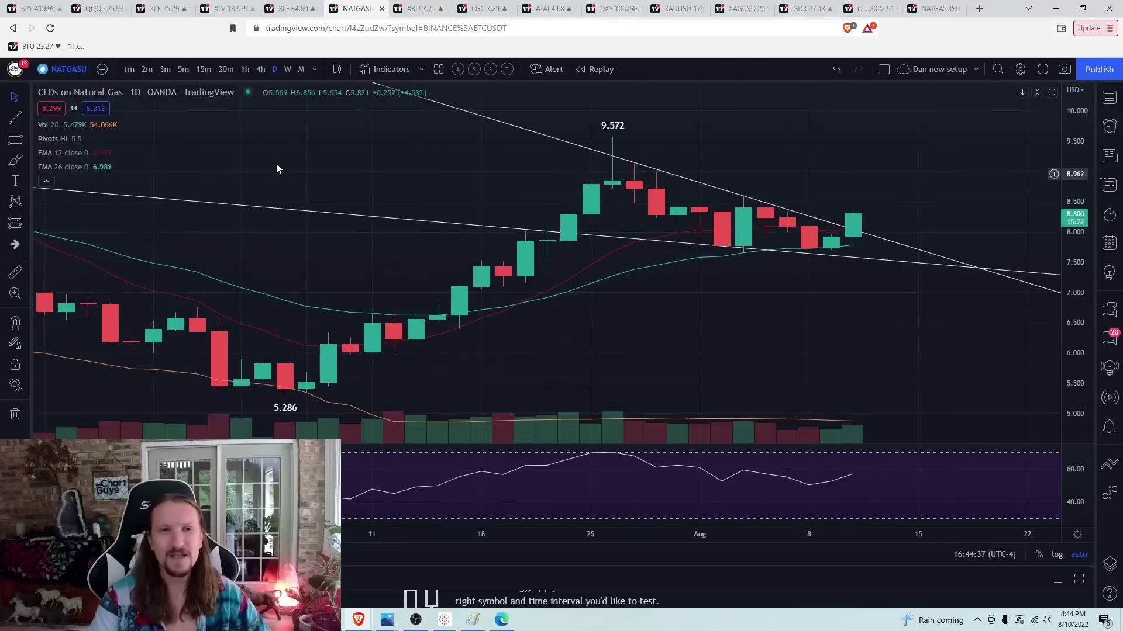
left_click(291, 69)
left_click(16, 414)
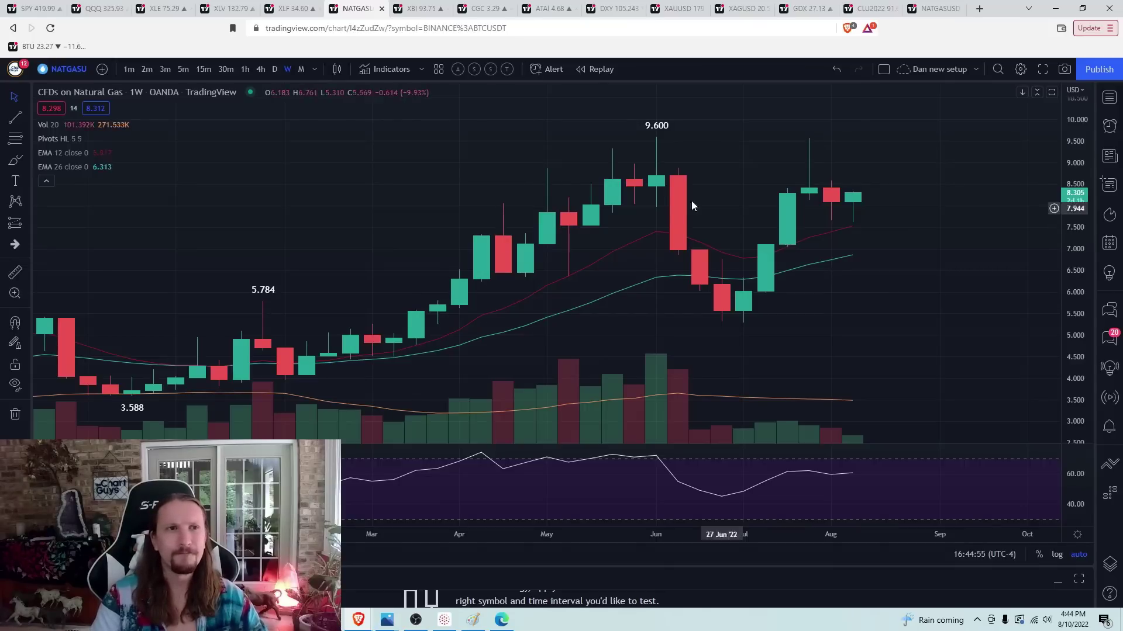
Go from the out-of-memory SPY tab back to the NATGASU chart tab.
left_click(35, 8)
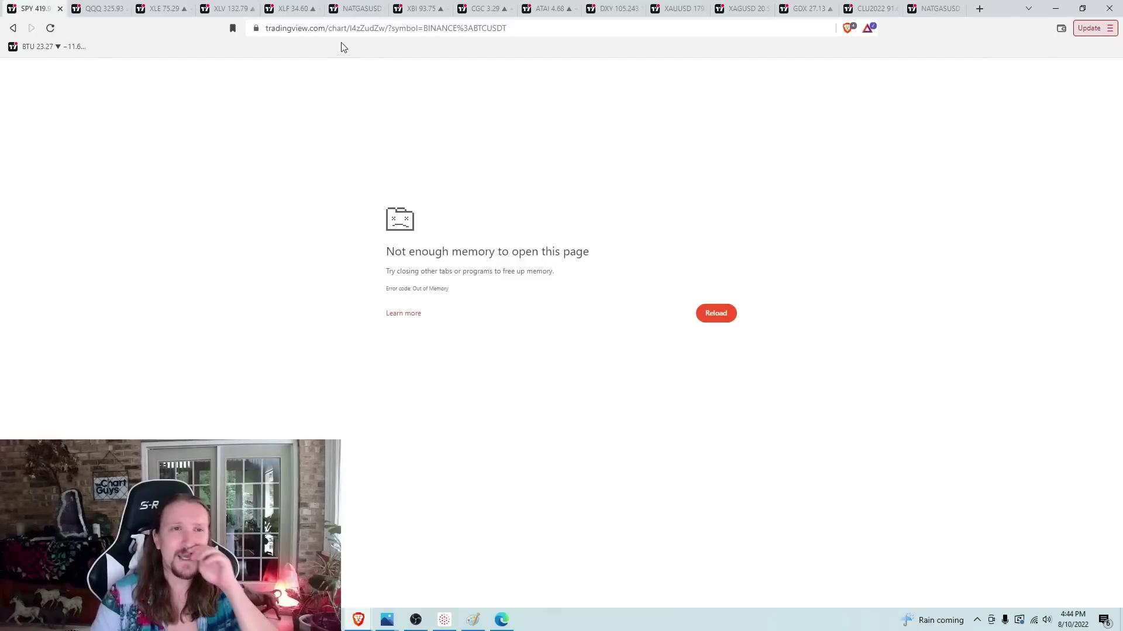
left_click(342, 6)
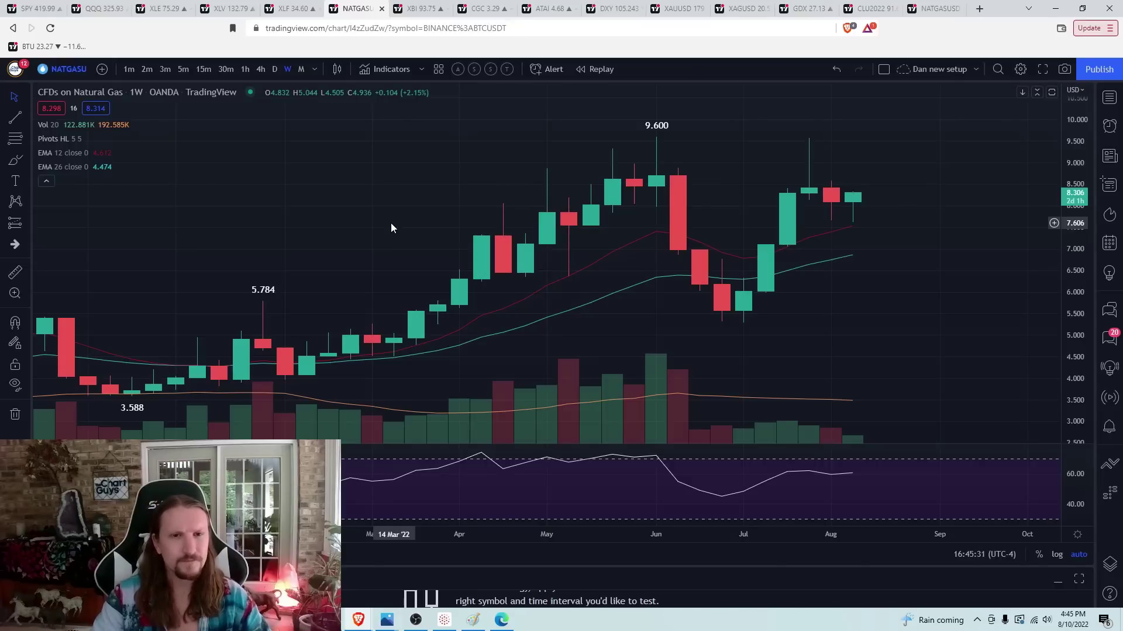
Load MARA and step through daily, 1-hour, 5-minute and 2-minute candles, ending on 5-minute.
type("MARA")
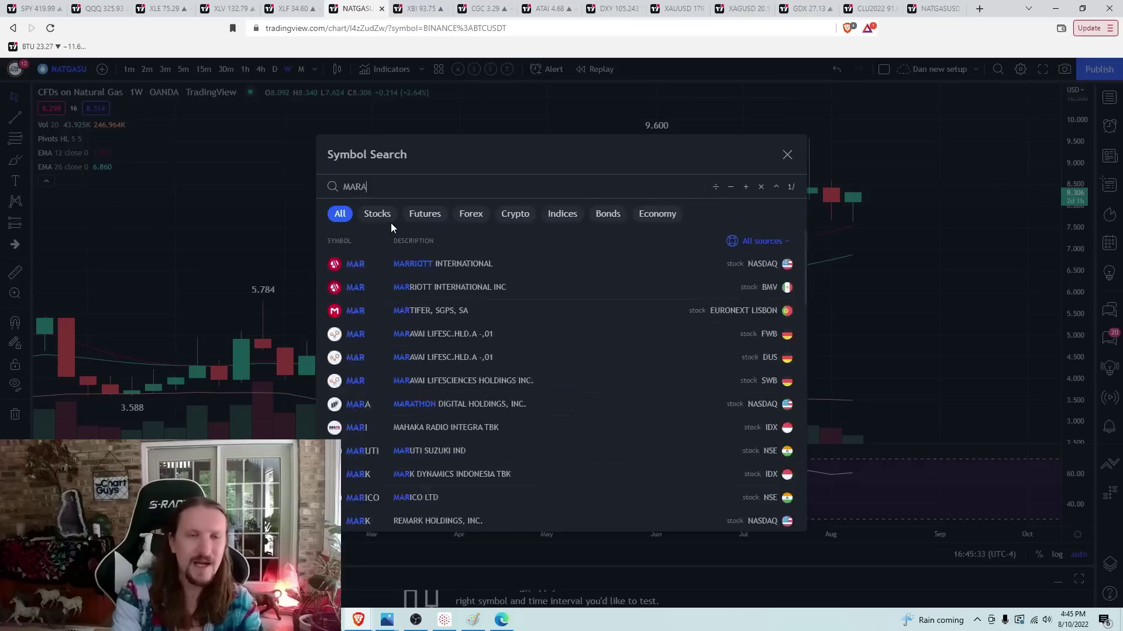
key("Return")
left_click(275, 69)
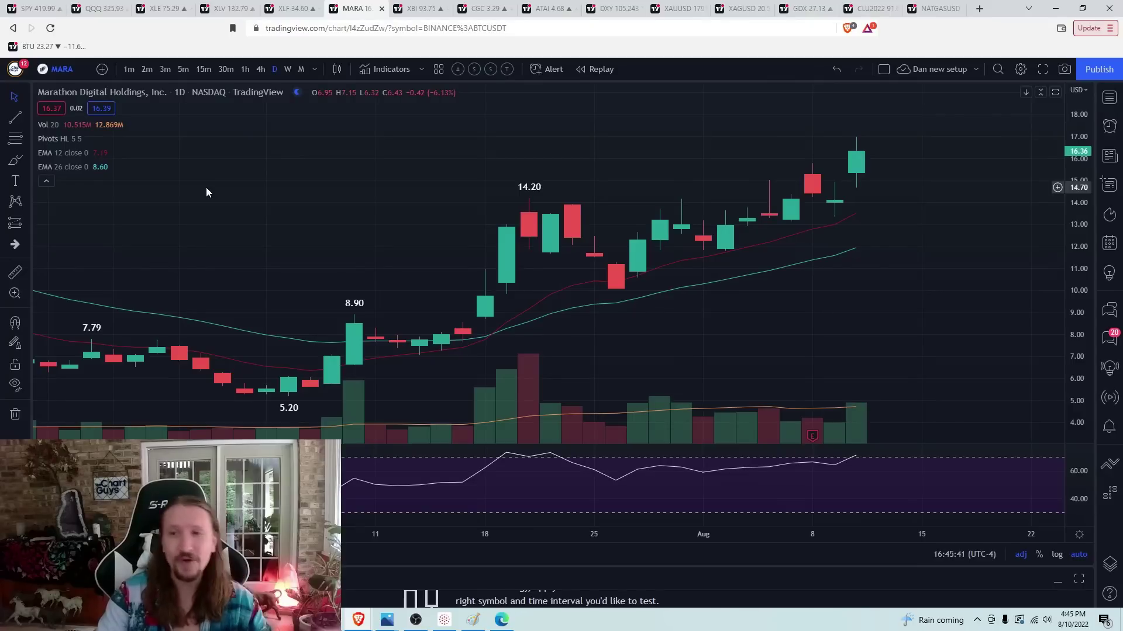
left_click(246, 70)
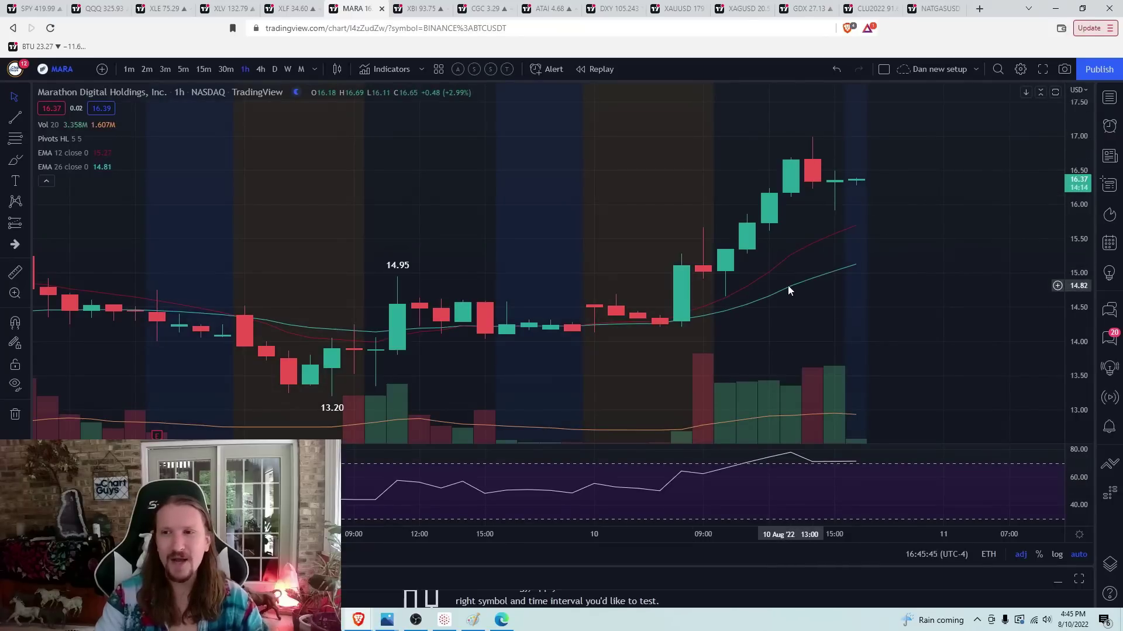
scroll(787, 286, "up", 2)
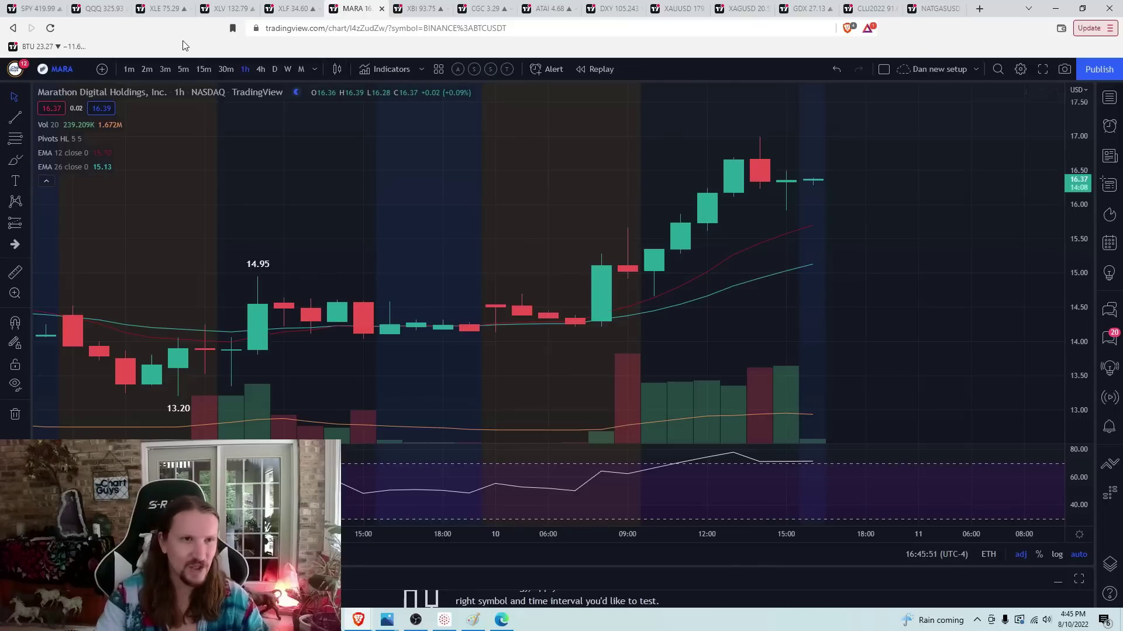
left_click(183, 69)
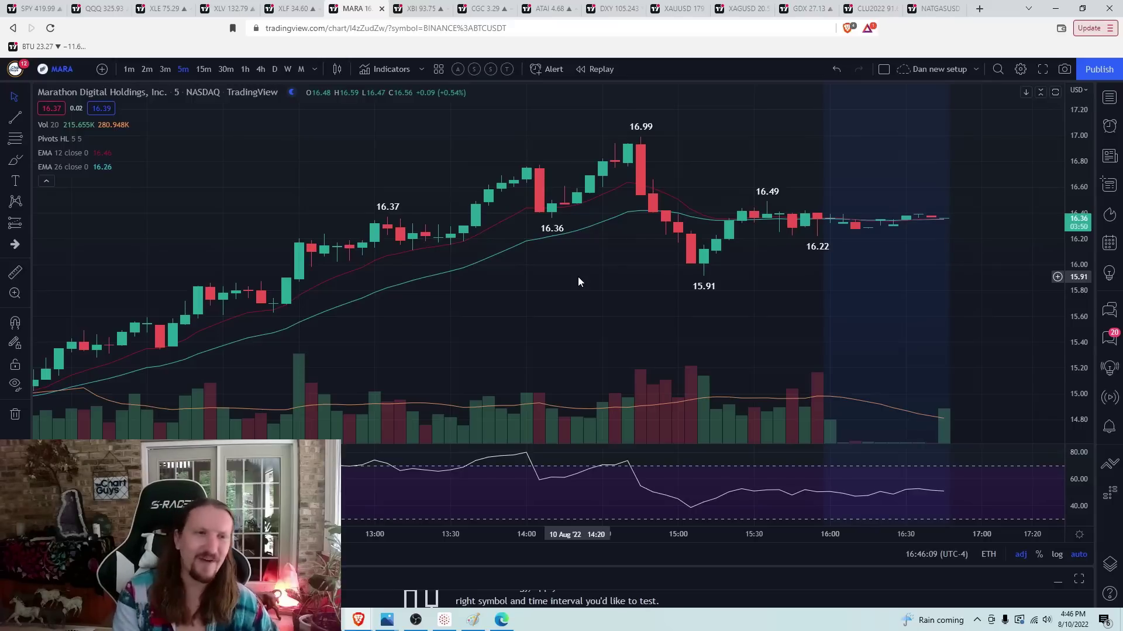
left_click(145, 70)
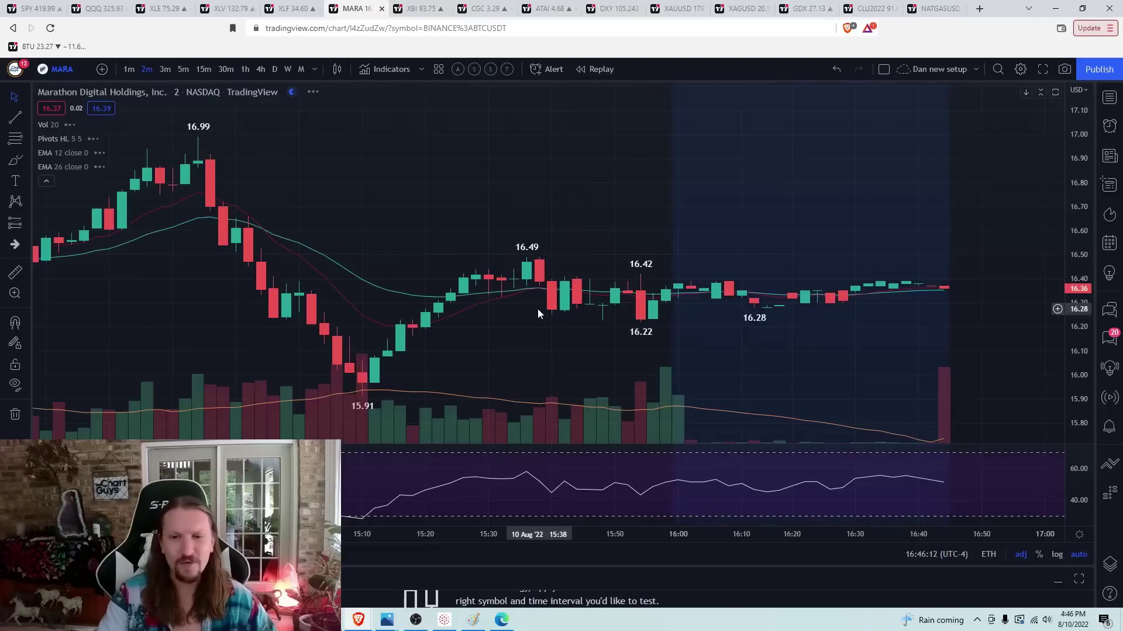
scroll(460, 360, "up", 3)
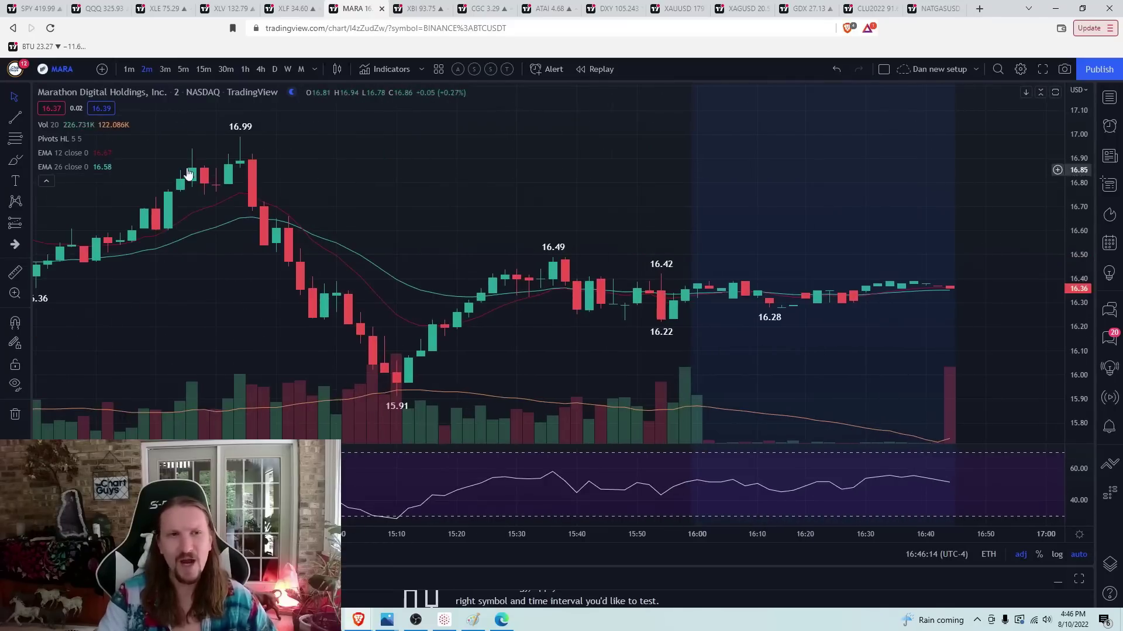
left_click(188, 75)
scroll(499, 272, "up", 2)
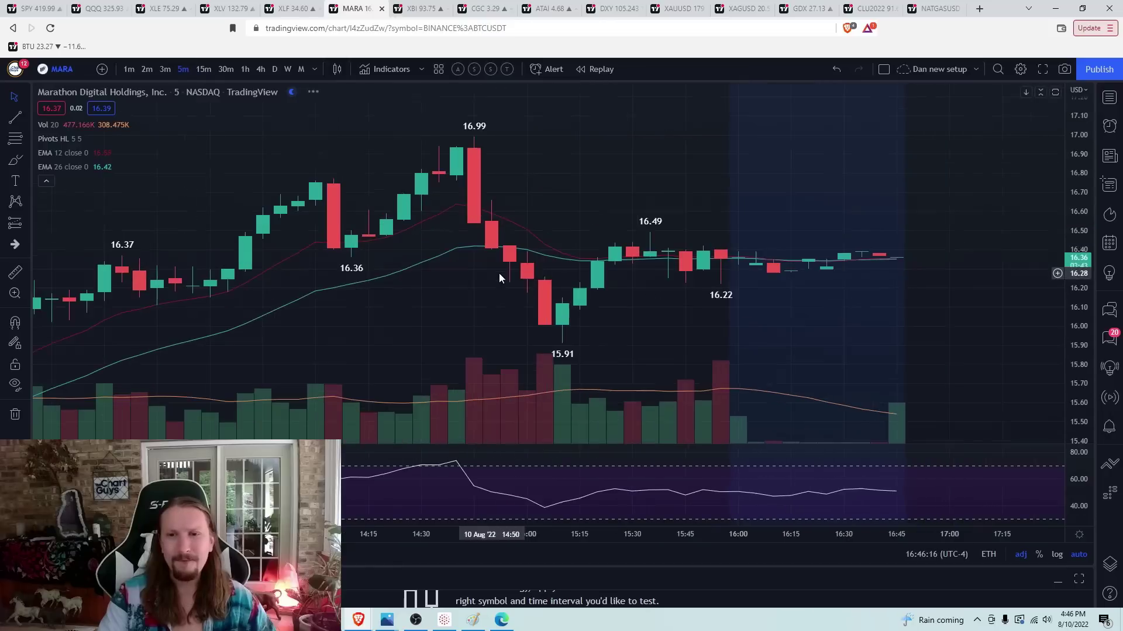